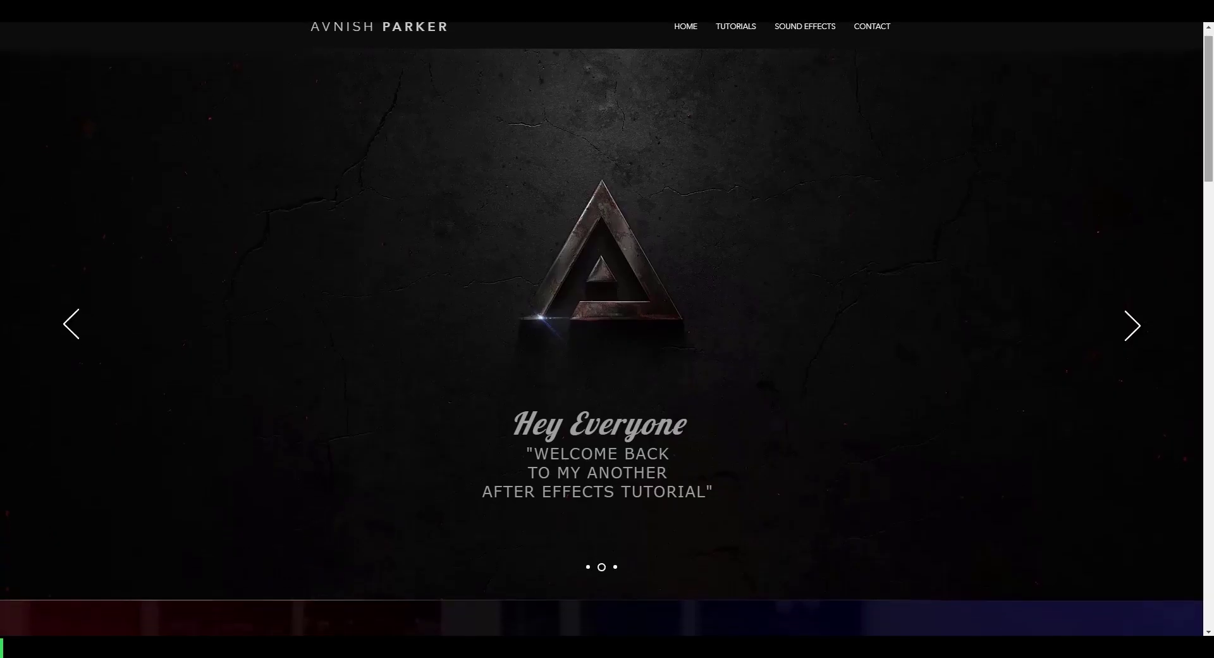
Scroll the portfolio page down past Tutorials and Sound Effects to the Contact form.
scroll(607, 329, down, 3)
scroll(607, 329, down, 7)
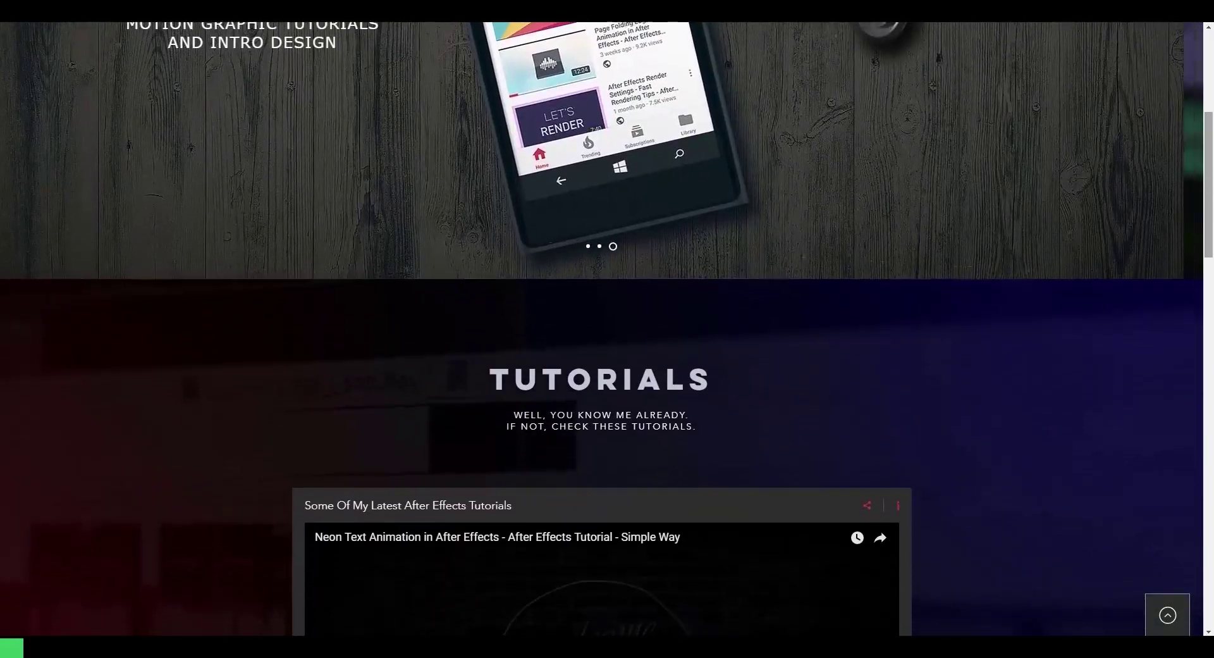
scroll(607, 329, down, 7)
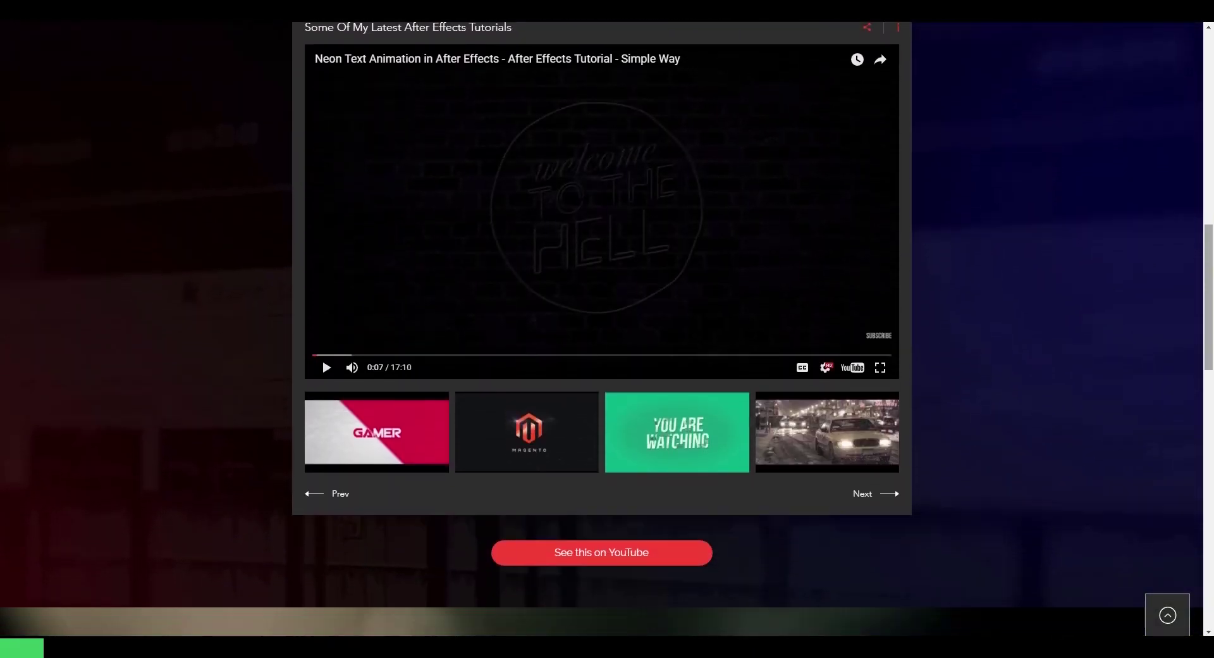
scroll(607, 329, down, 7)
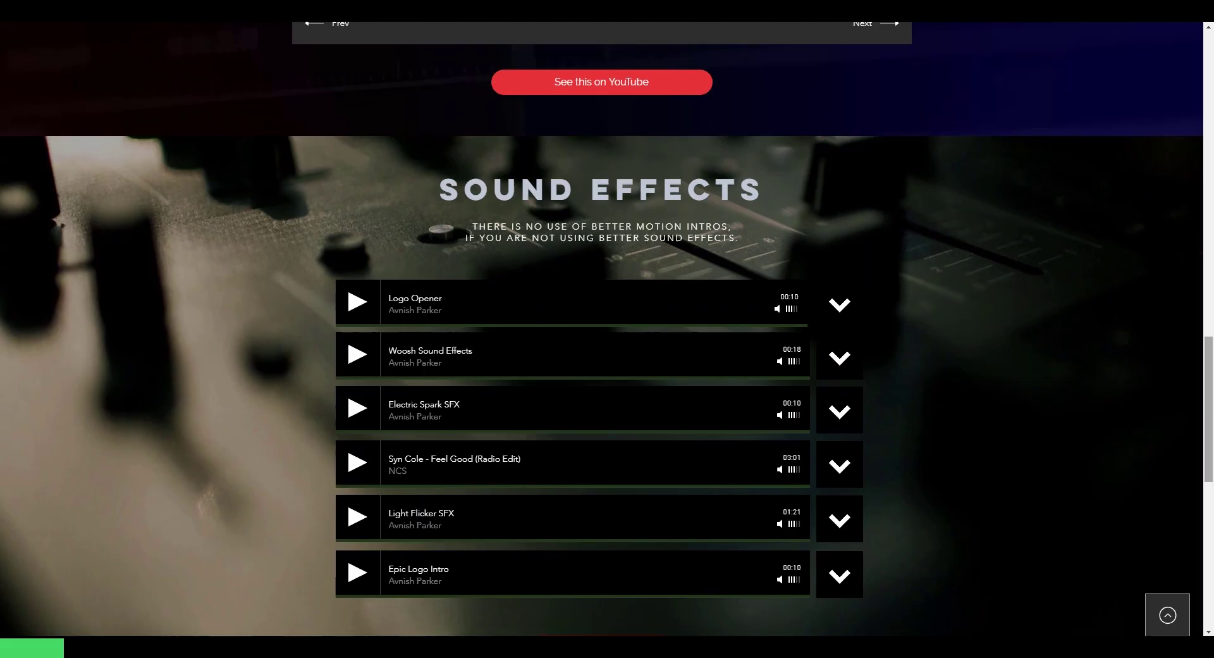
scroll(607, 329, down, 4)
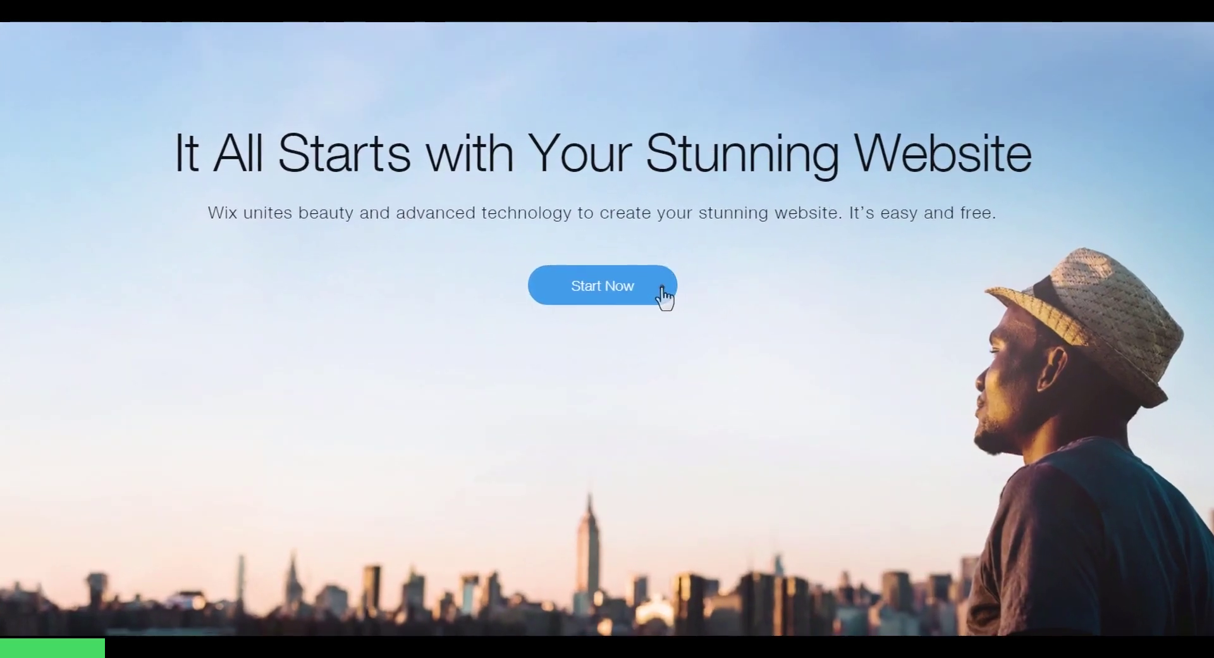
Start a new Wix website, logging into the Wix account and choosing to create a site.
click(658, 302)
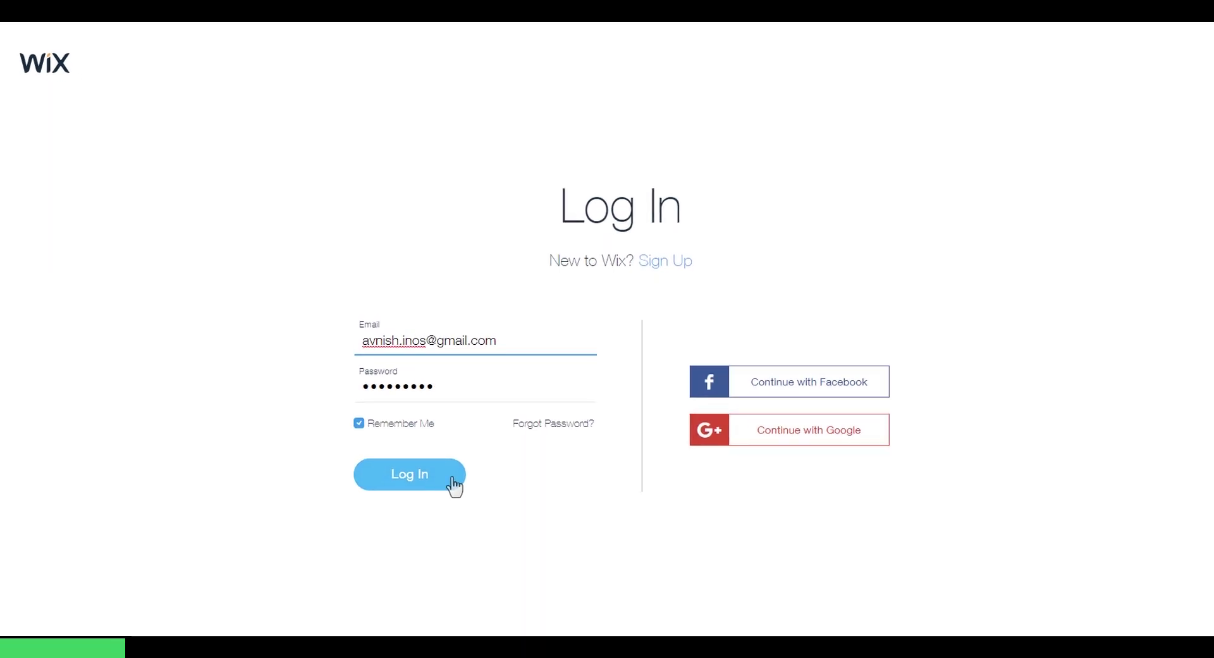
click(455, 491)
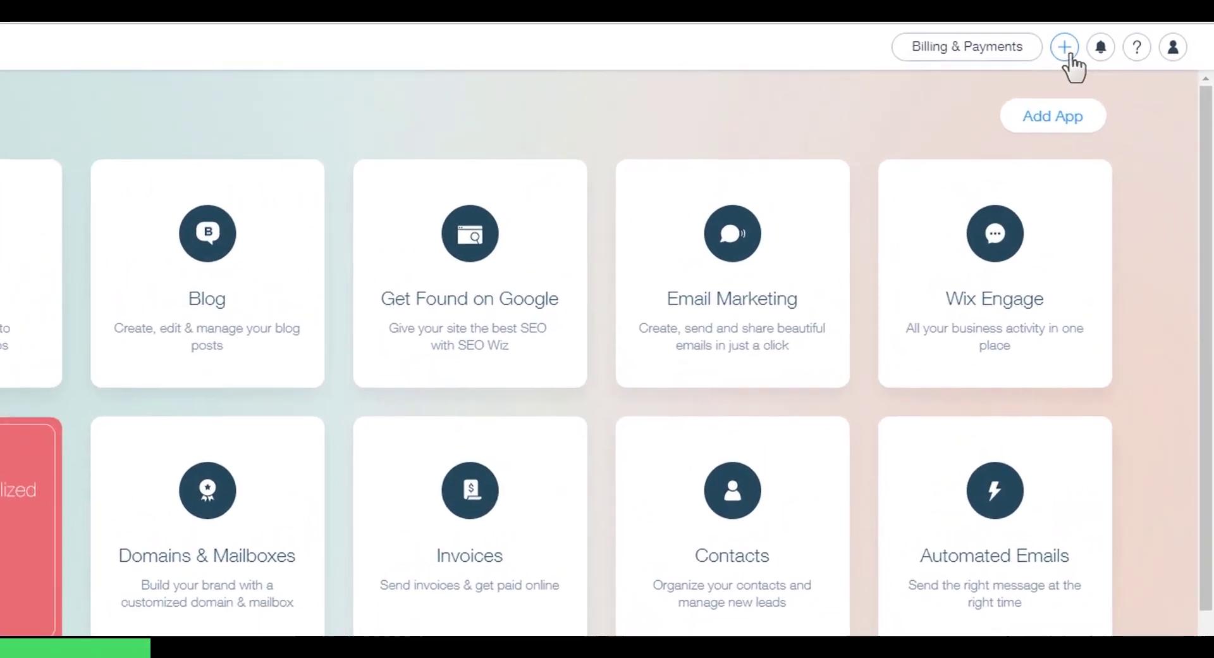
click(1067, 55)
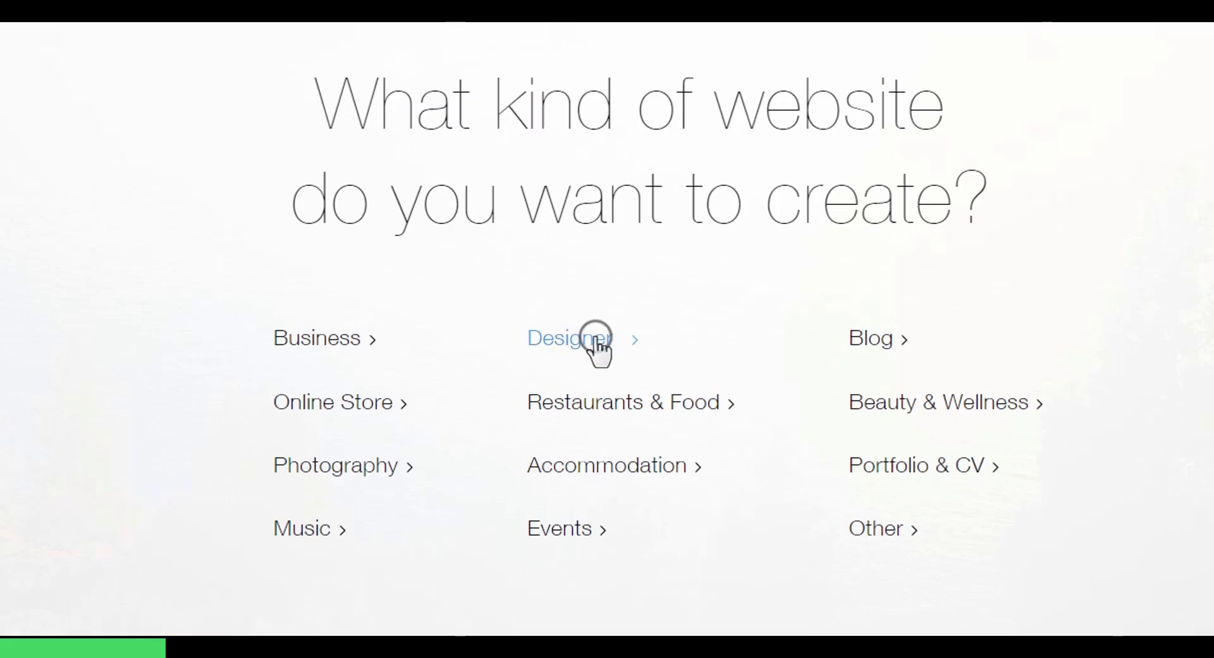
Pick Designer as the site type, build with the Wix Editor, and browse the Design templates.
click(598, 348)
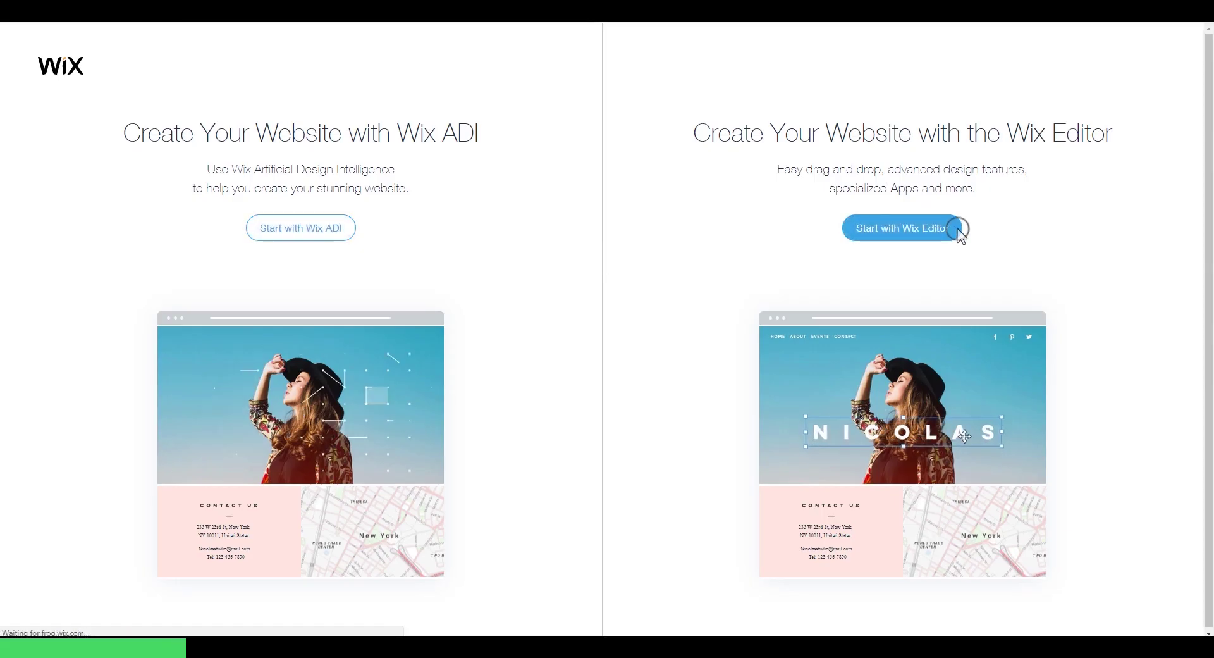
click(903, 228)
scroll(709, 328, down, 5)
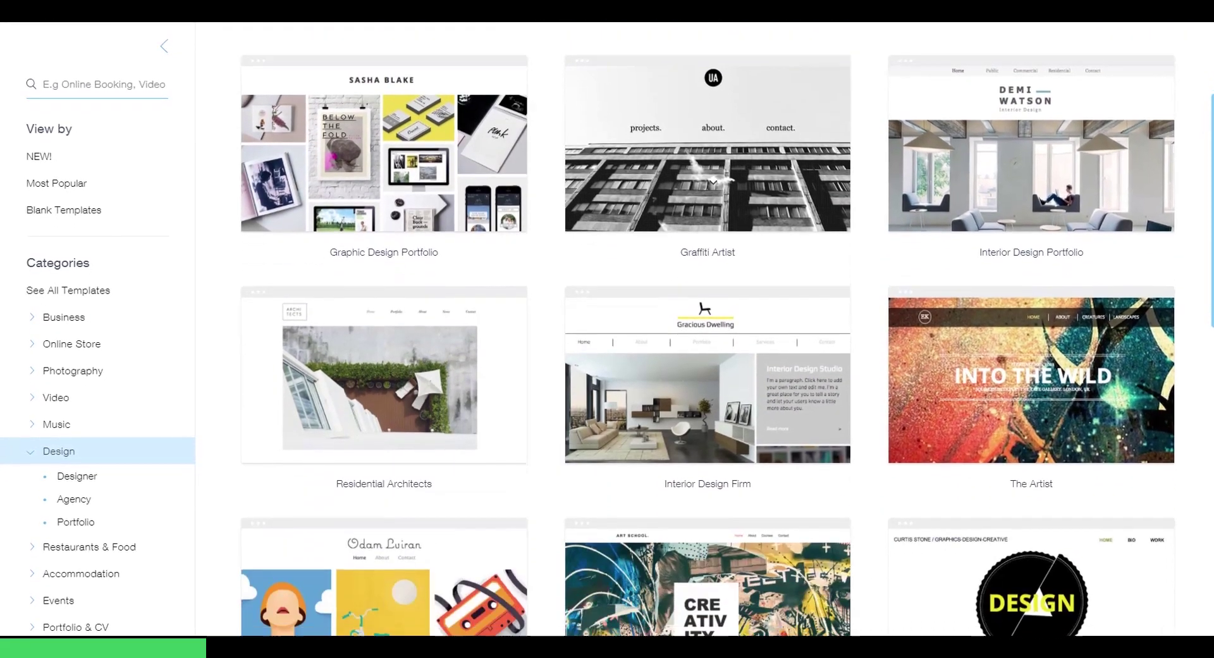
scroll(709, 329, down, 5)
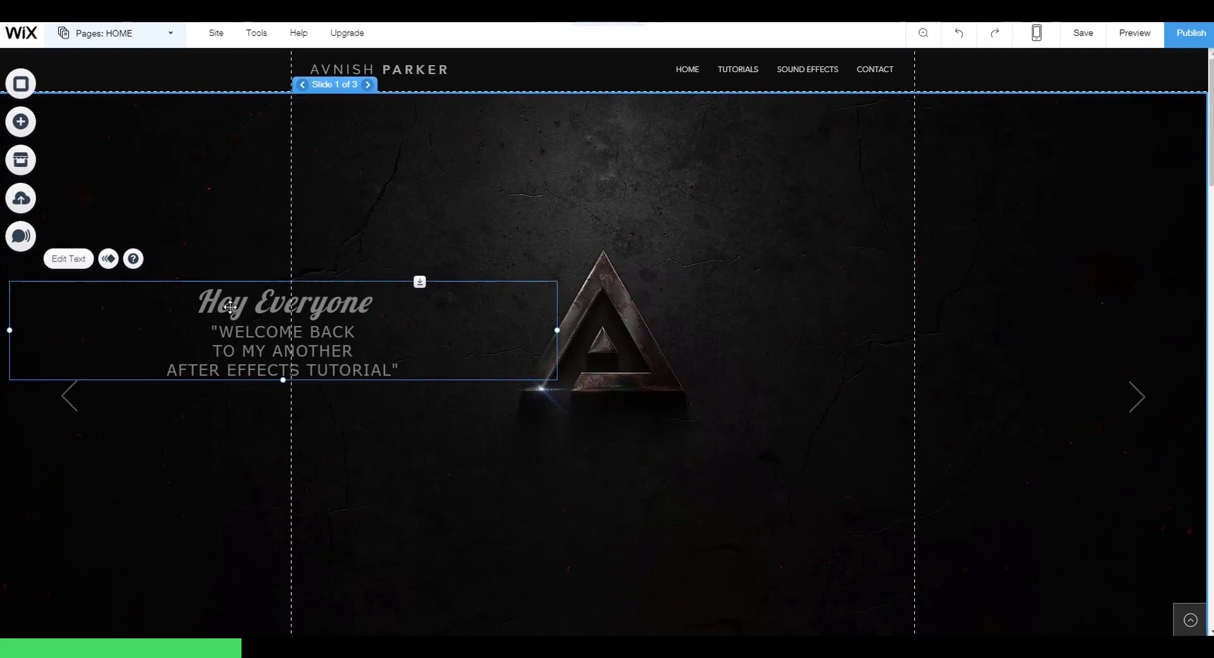
Centre the welcome text beneath the logo and give it the Fly-In animation.
drag(230, 307, 552, 503)
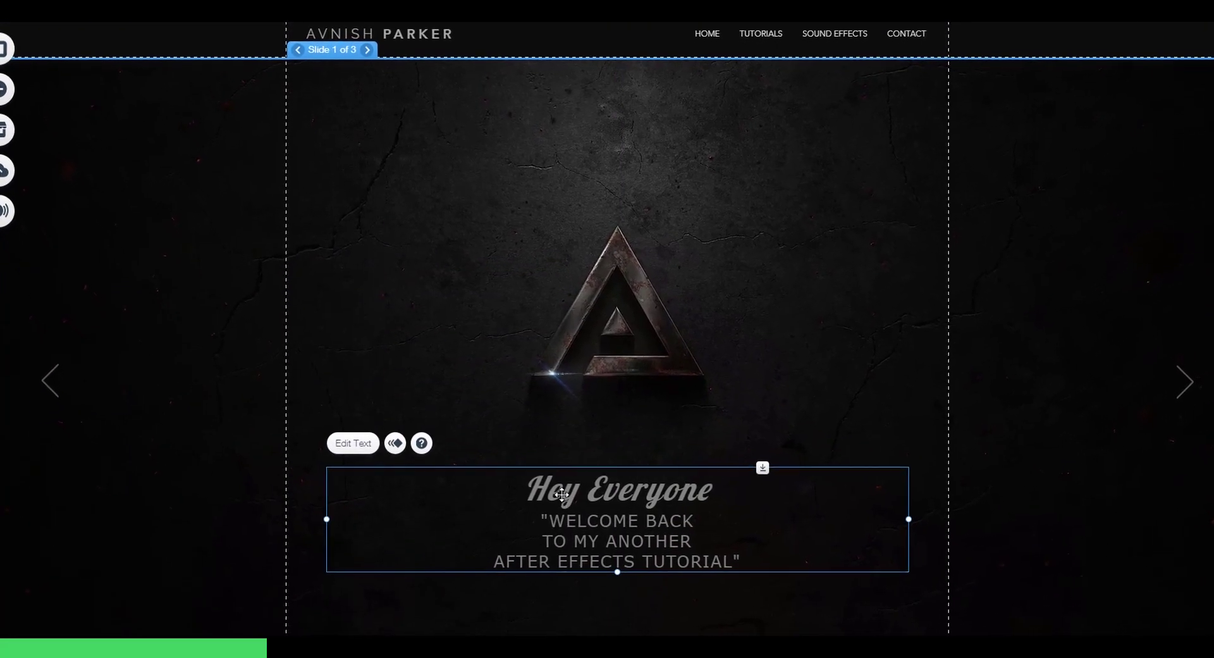
click(401, 439)
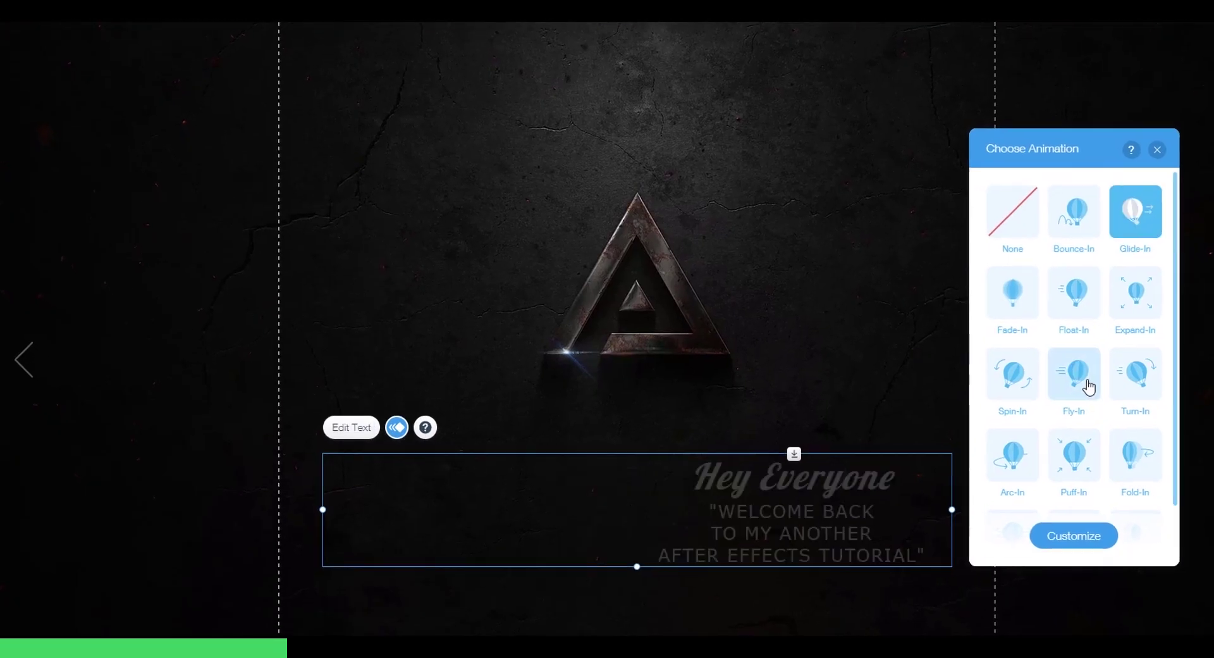
click(1107, 380)
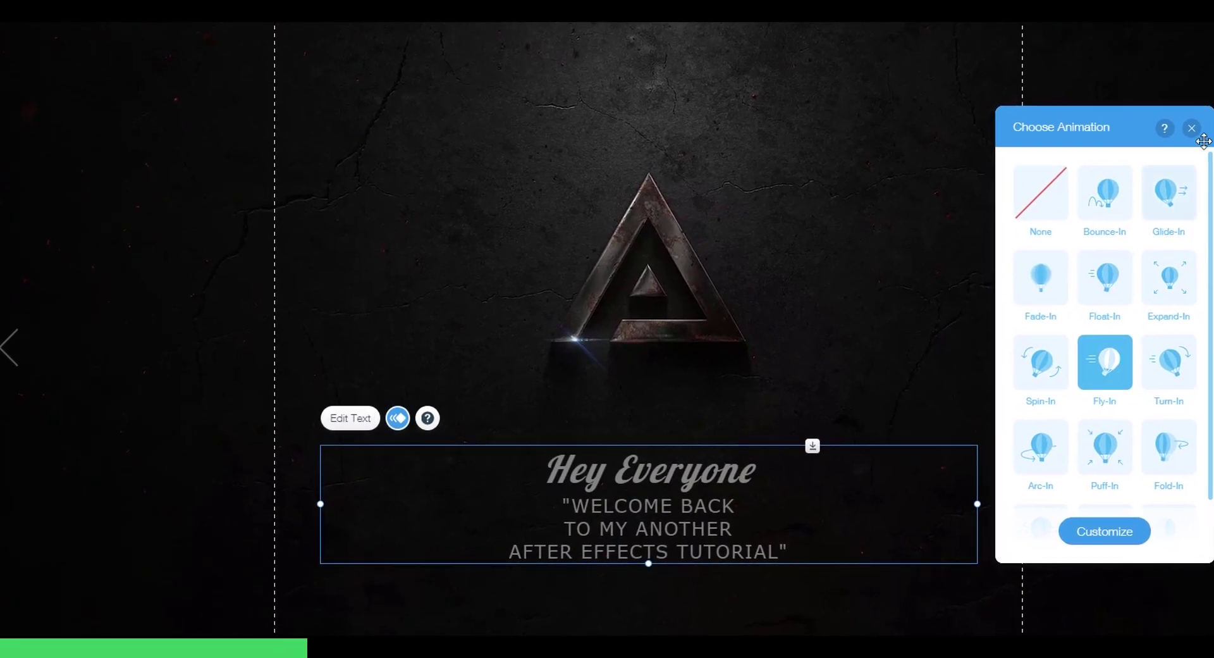
click(1196, 125)
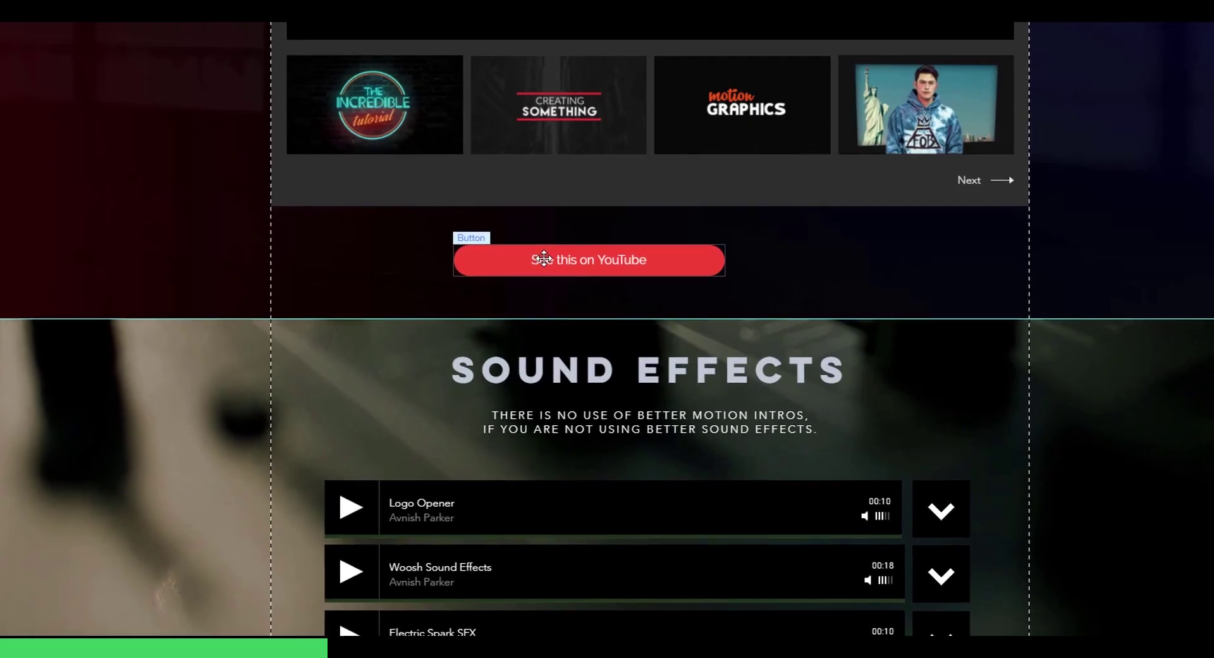
Centre the See this on YouTube button and append /videos to its link URL.
drag(544, 259, 593, 261)
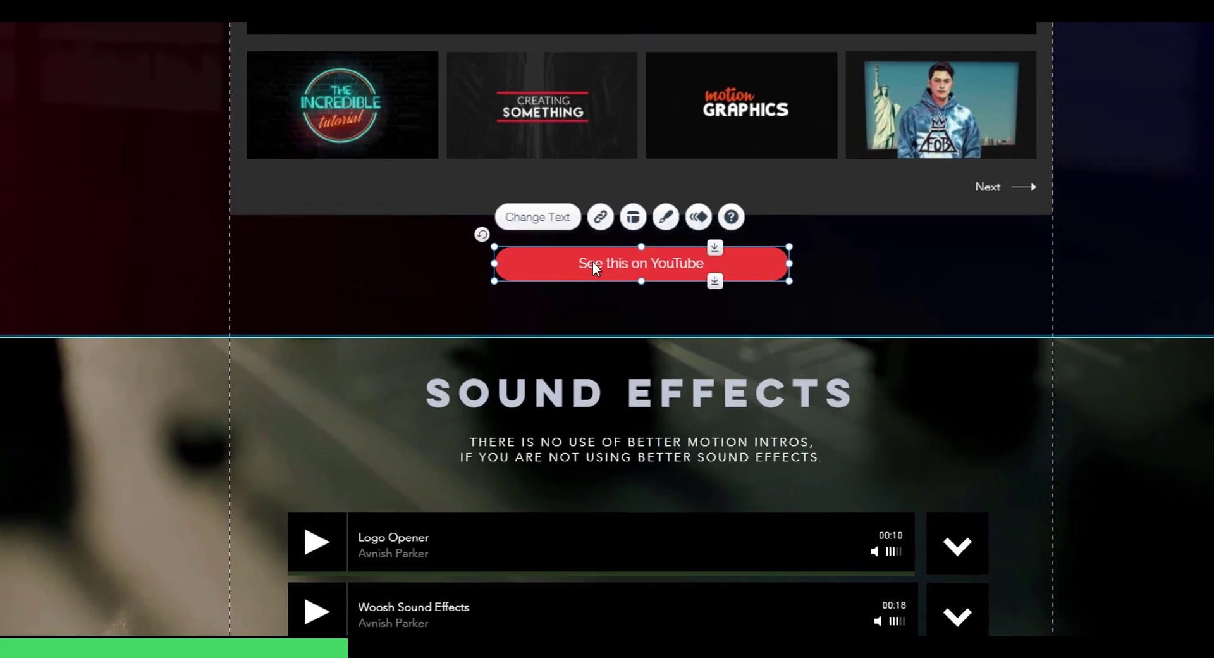
click(600, 216)
click(735, 239)
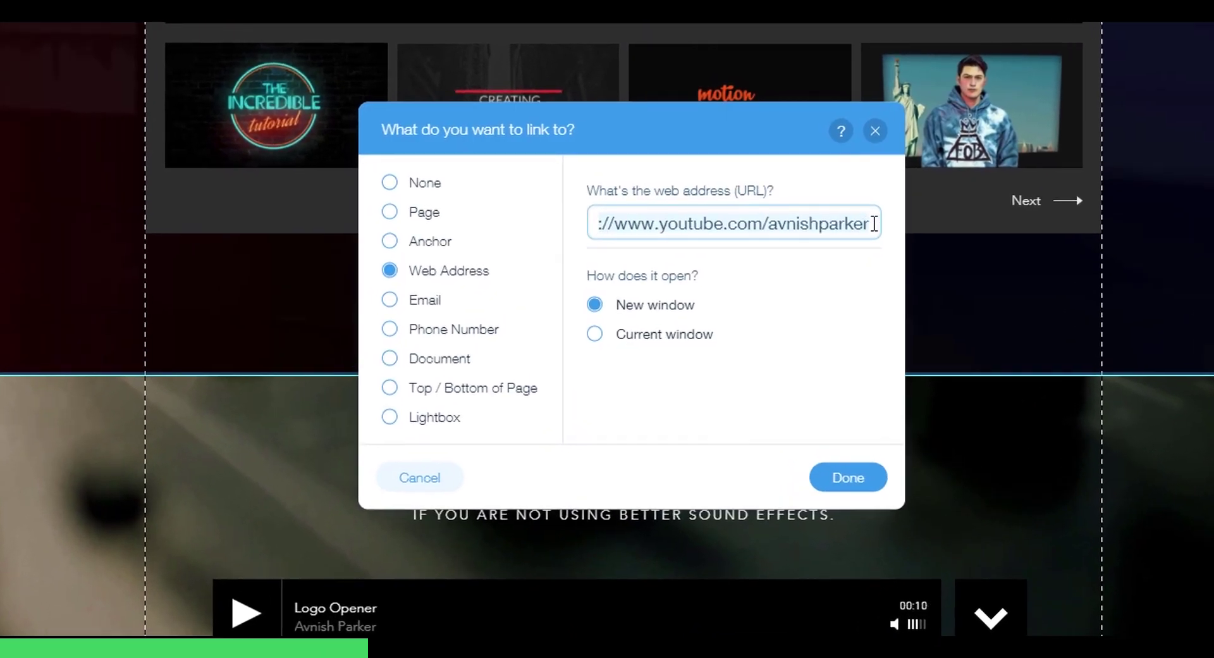
text(/videos)
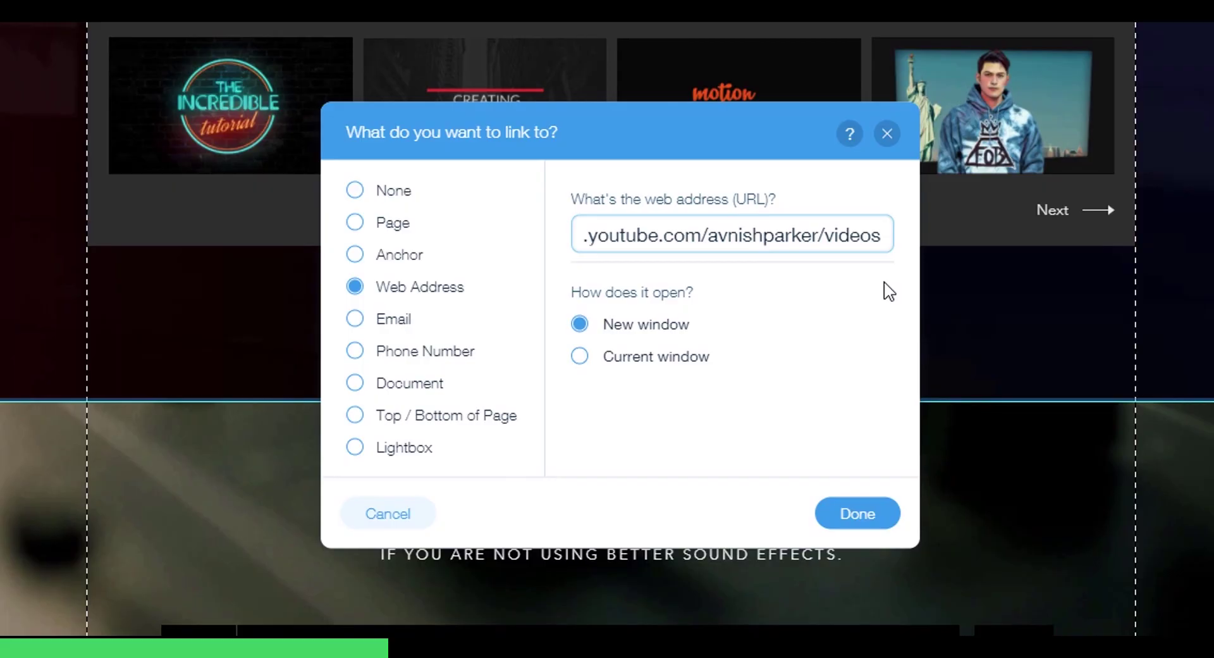
click(854, 515)
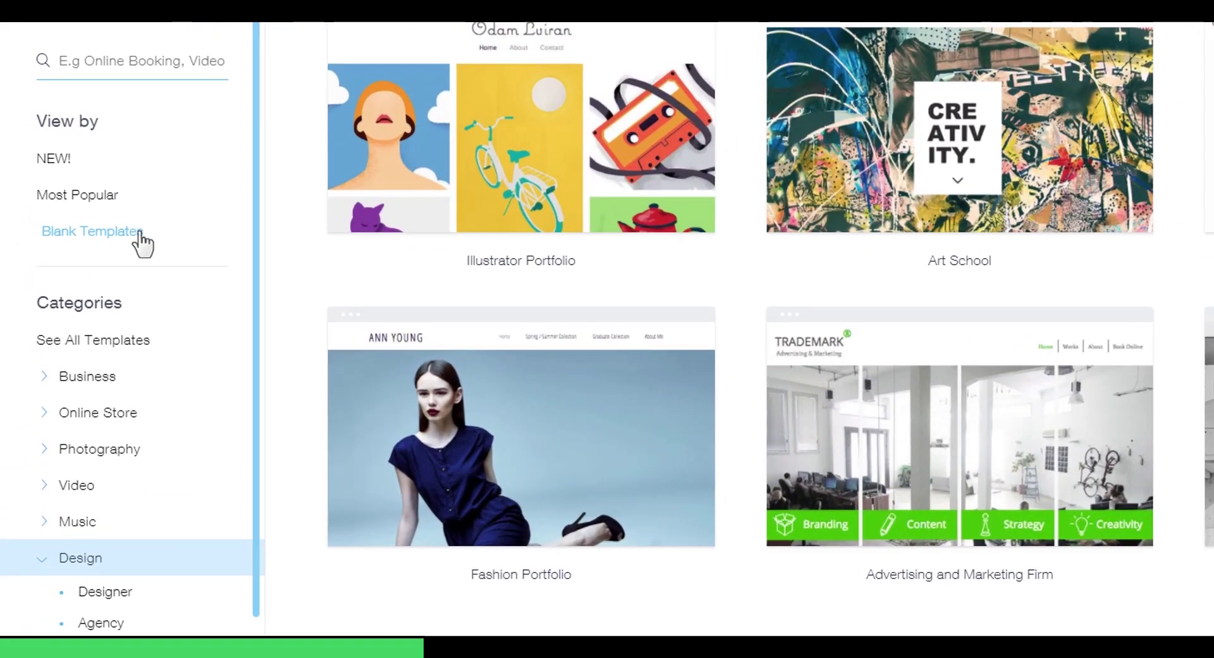
Open the Start from Scratch blank template for editing.
click(92, 211)
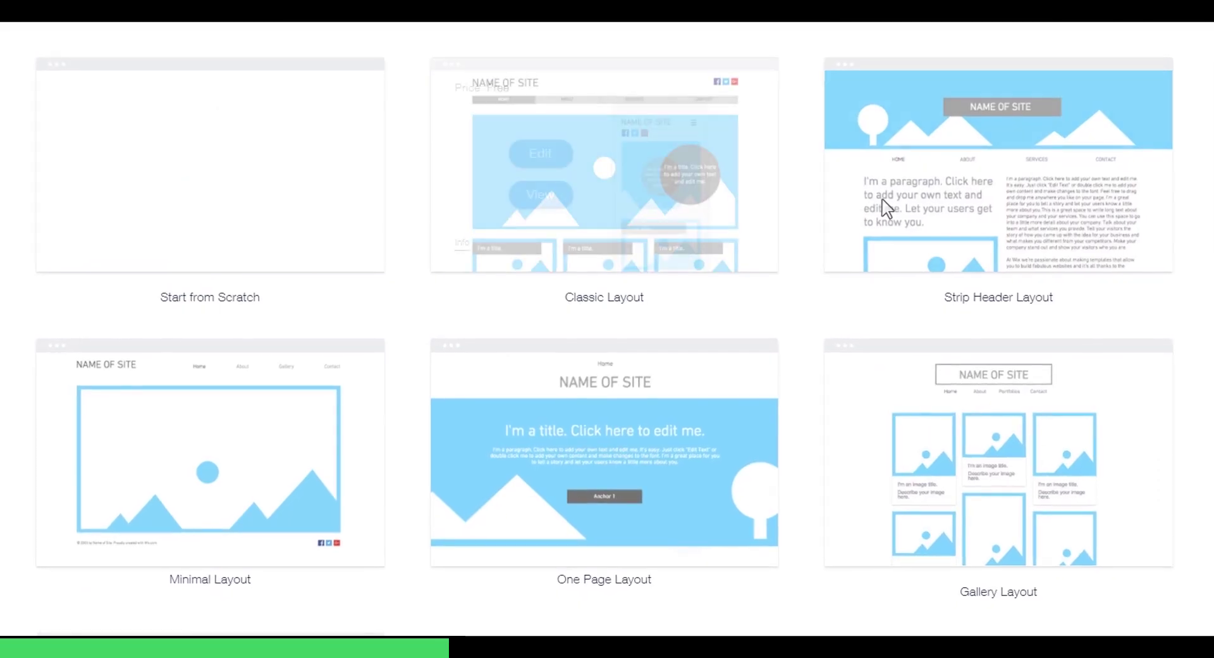
mouse_move(175, 180)
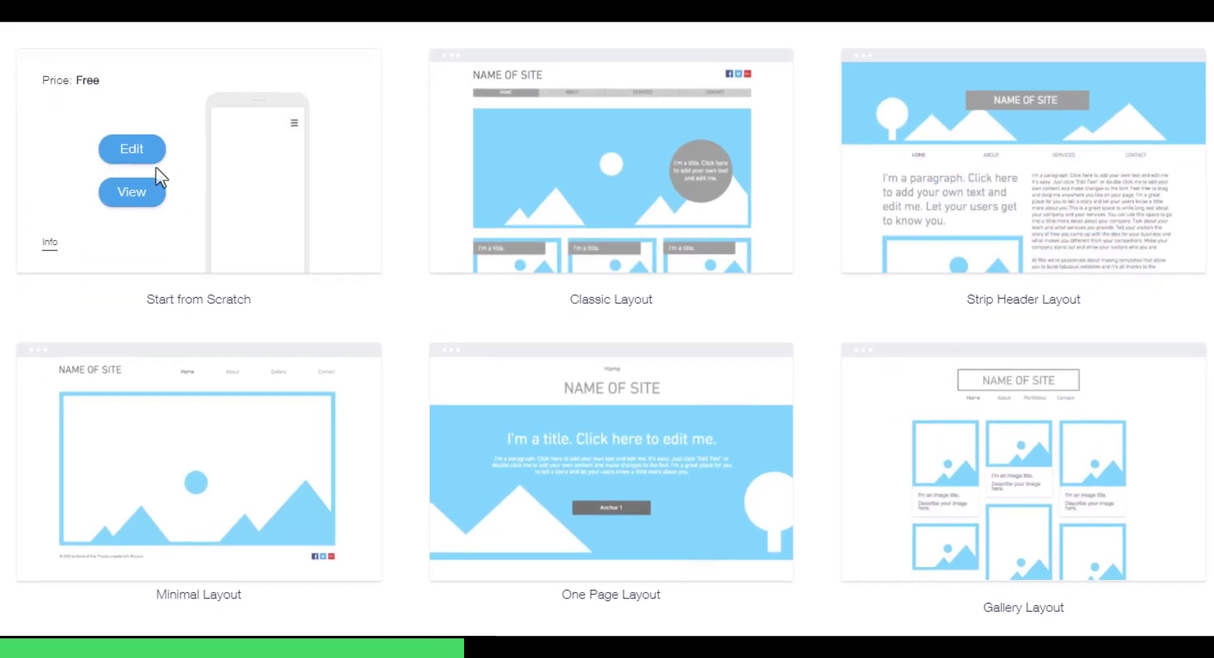
click(124, 152)
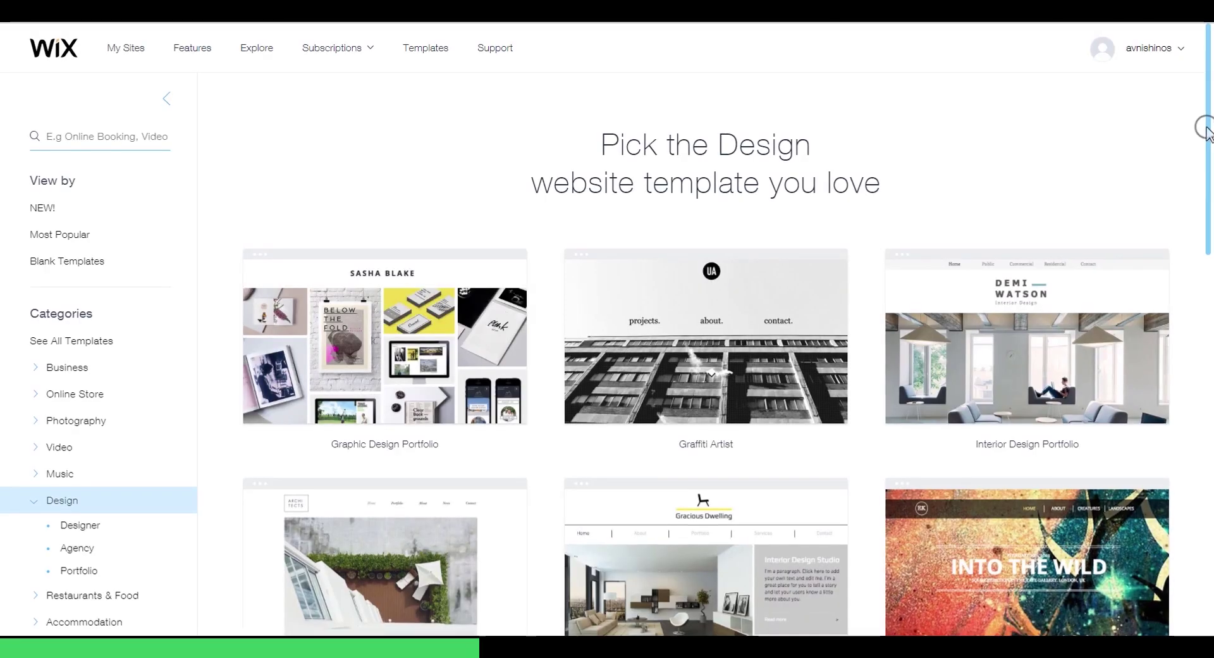
scroll(708, 329, down, 3)
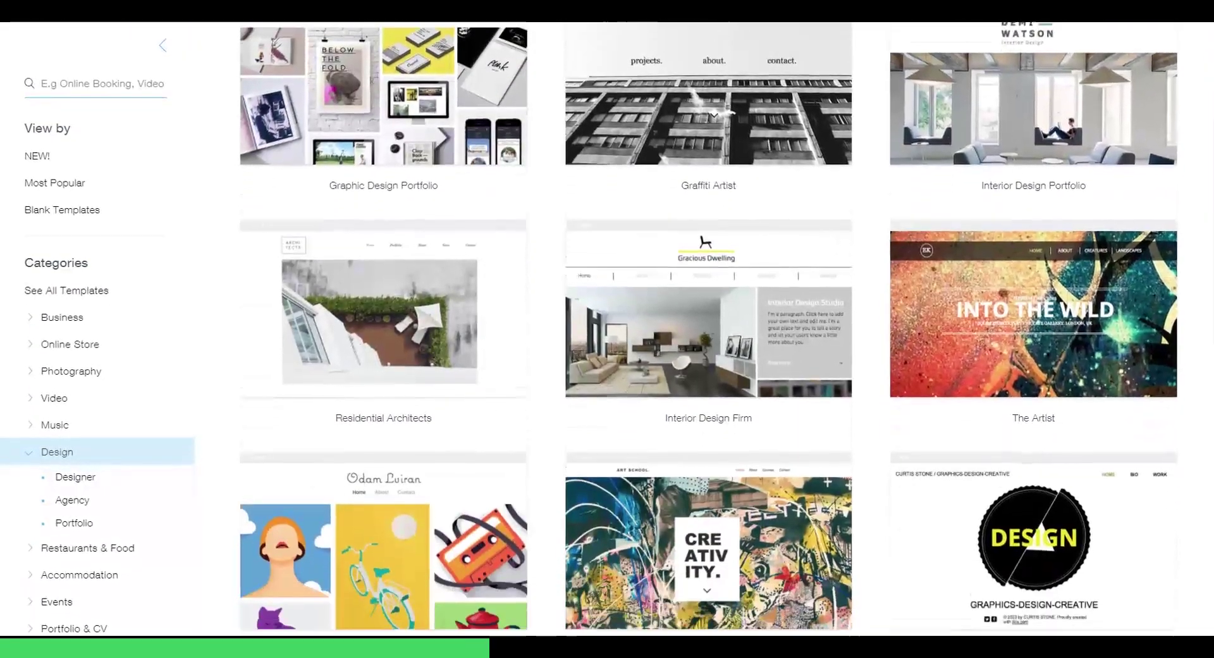
scroll(709, 329, down, 6)
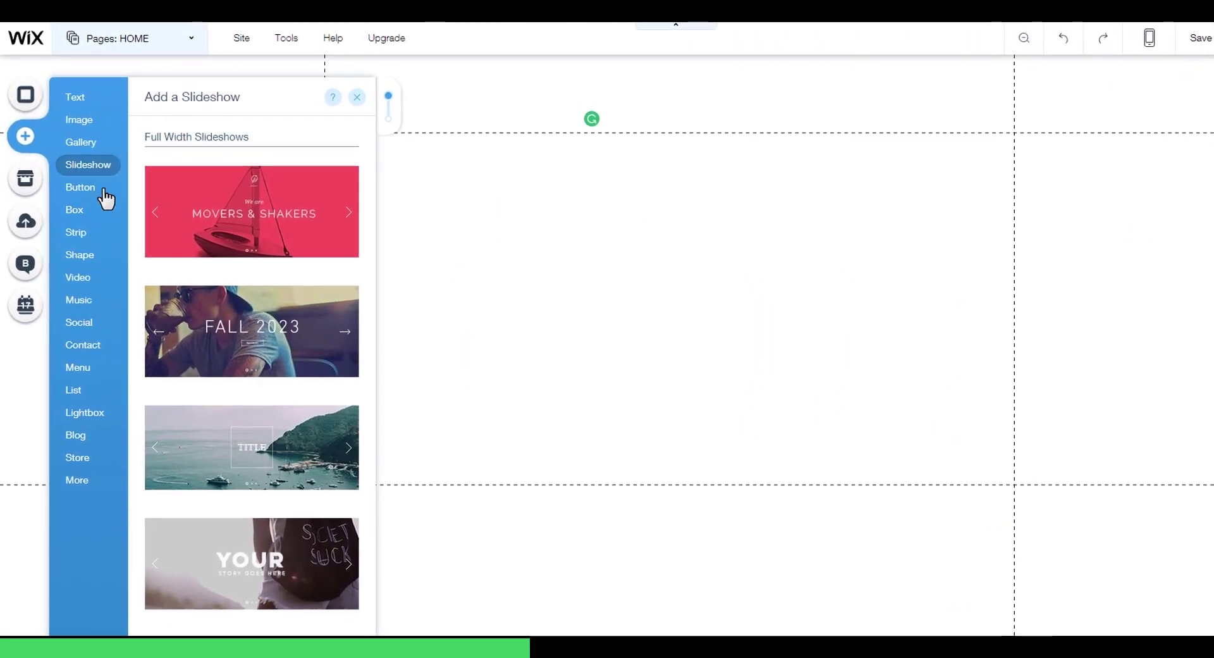
Add the FALL 2023 slideshow at full page width and retitle its first slide 'ANY TEXT'.
drag(364, 331, 584, 339)
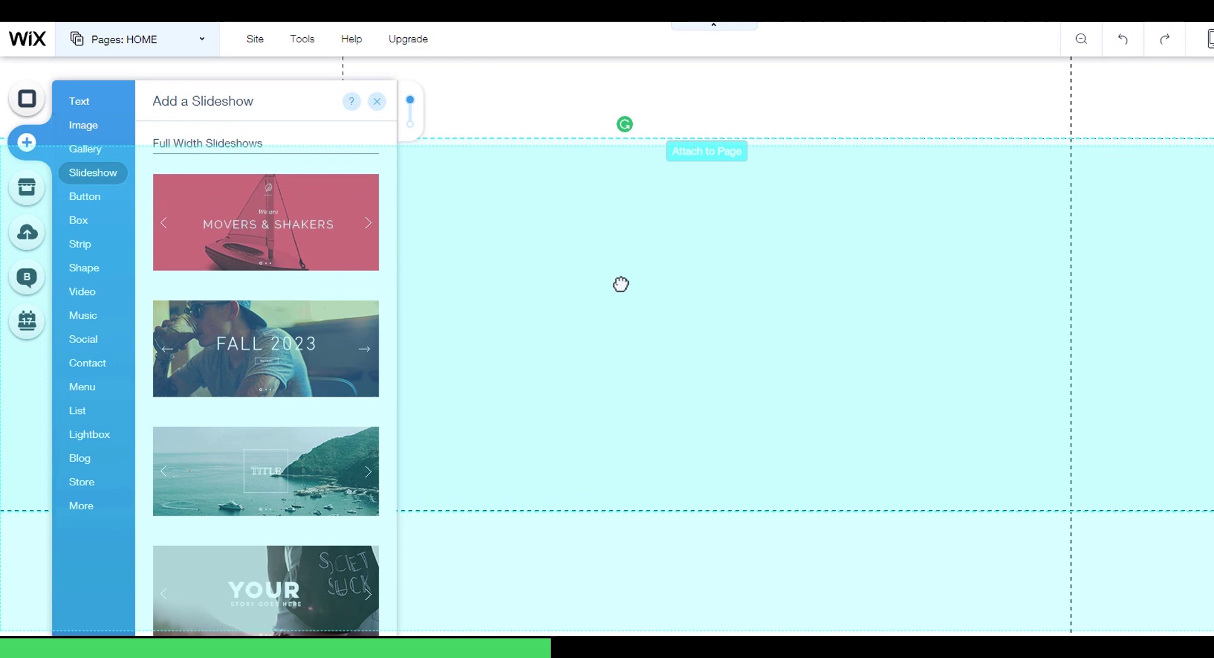
drag(621, 284, 621, 279)
click(618, 333)
double_click(612, 333)
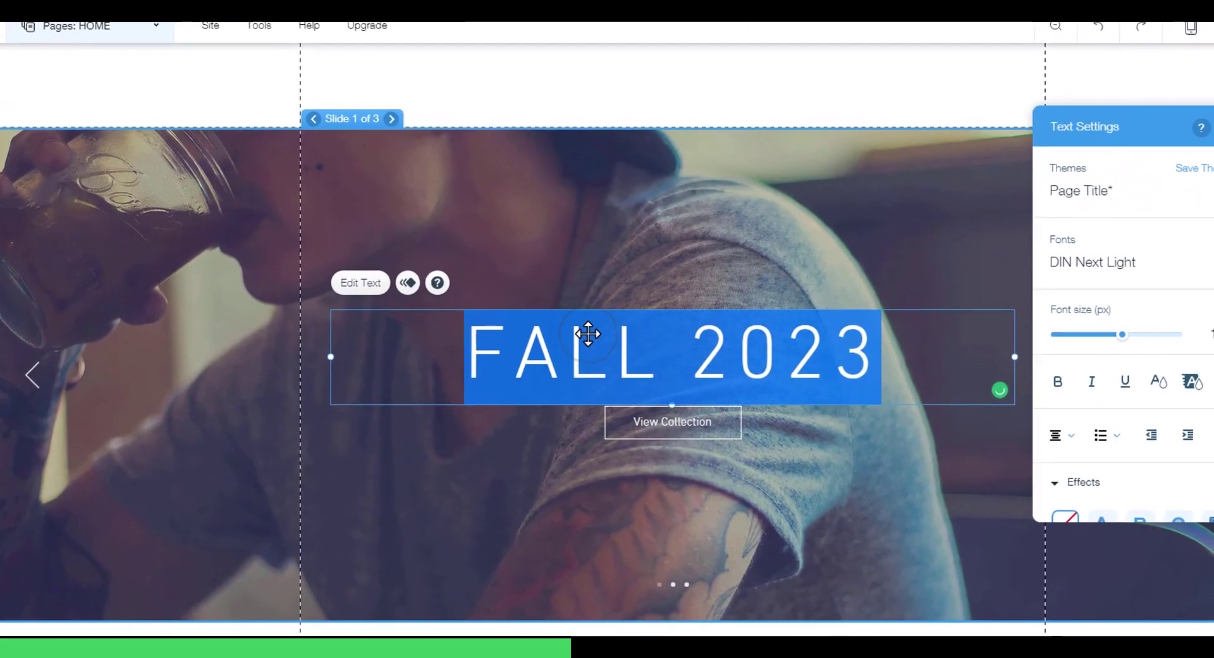
text(ANY TEXT)
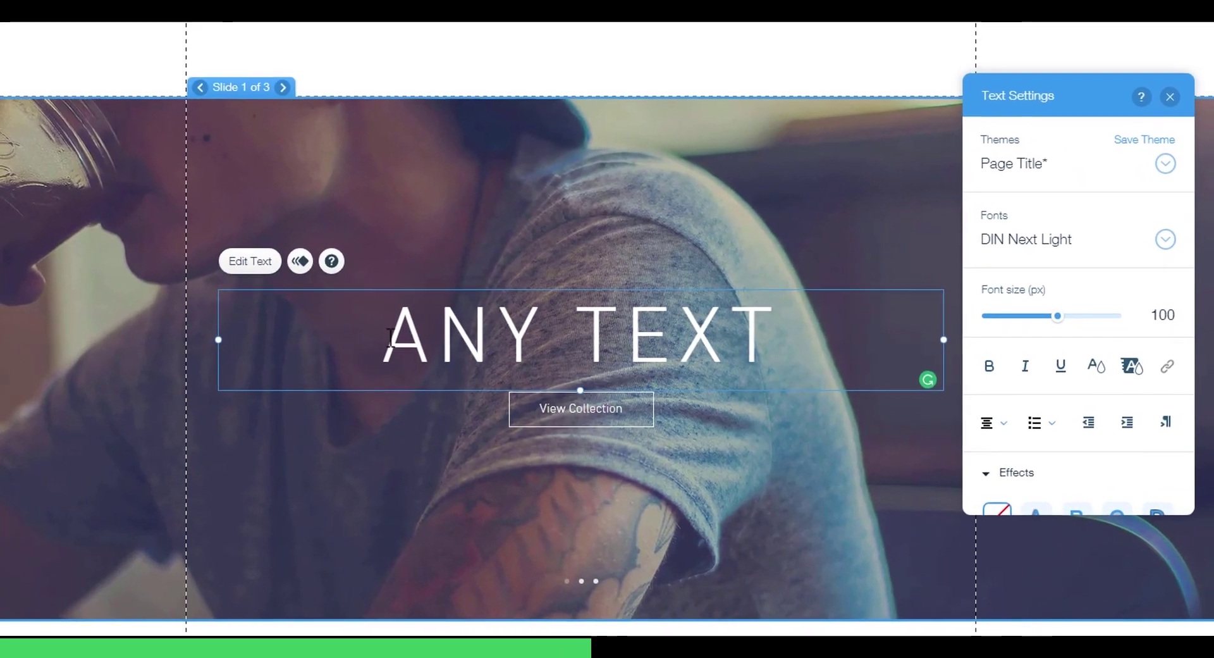
drag(390, 335, 775, 336)
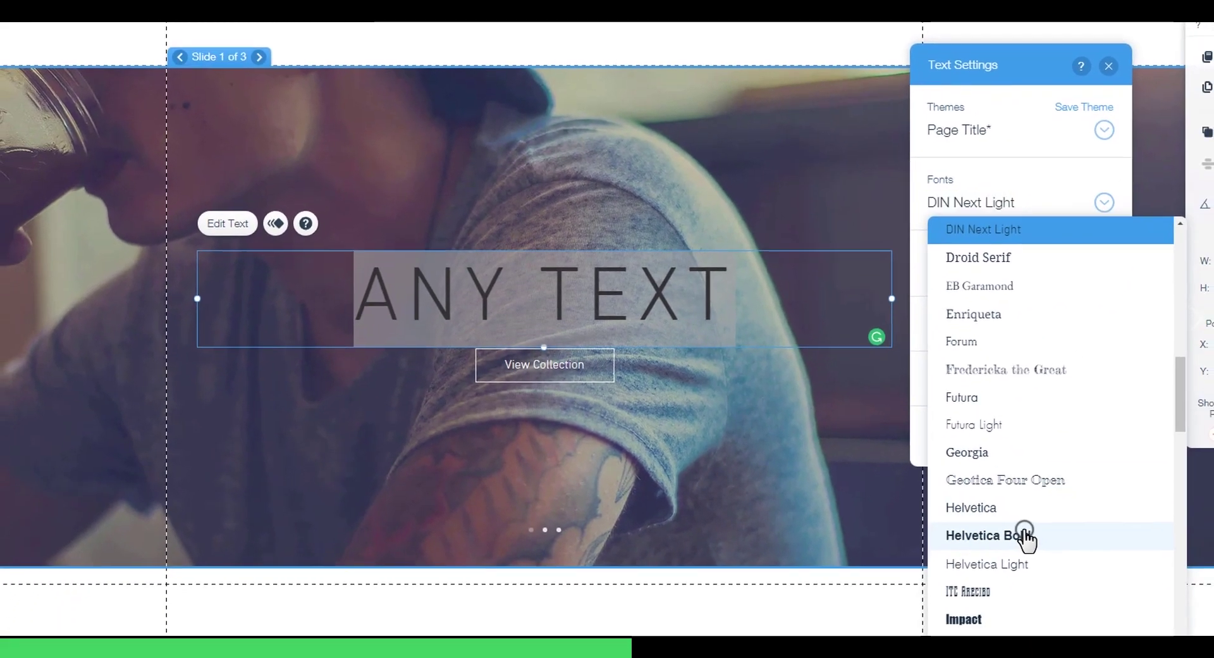
Set the title font to Helvetica Bold and give the contact form the green Send design.
click(1024, 535)
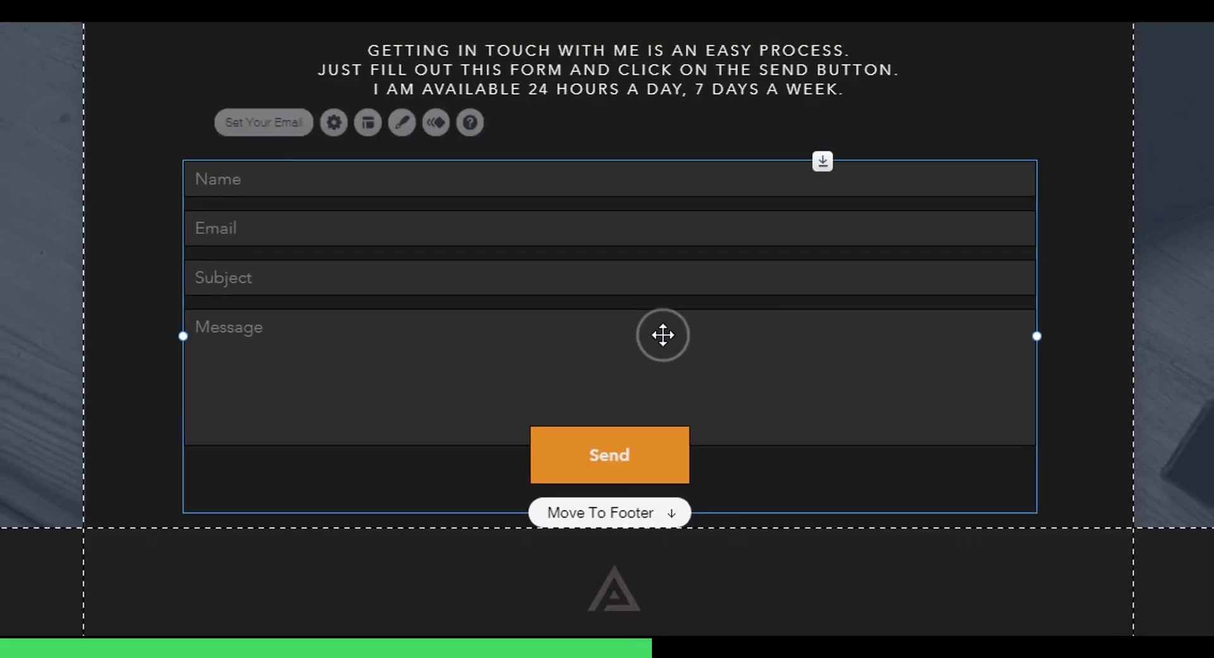
click(423, 133)
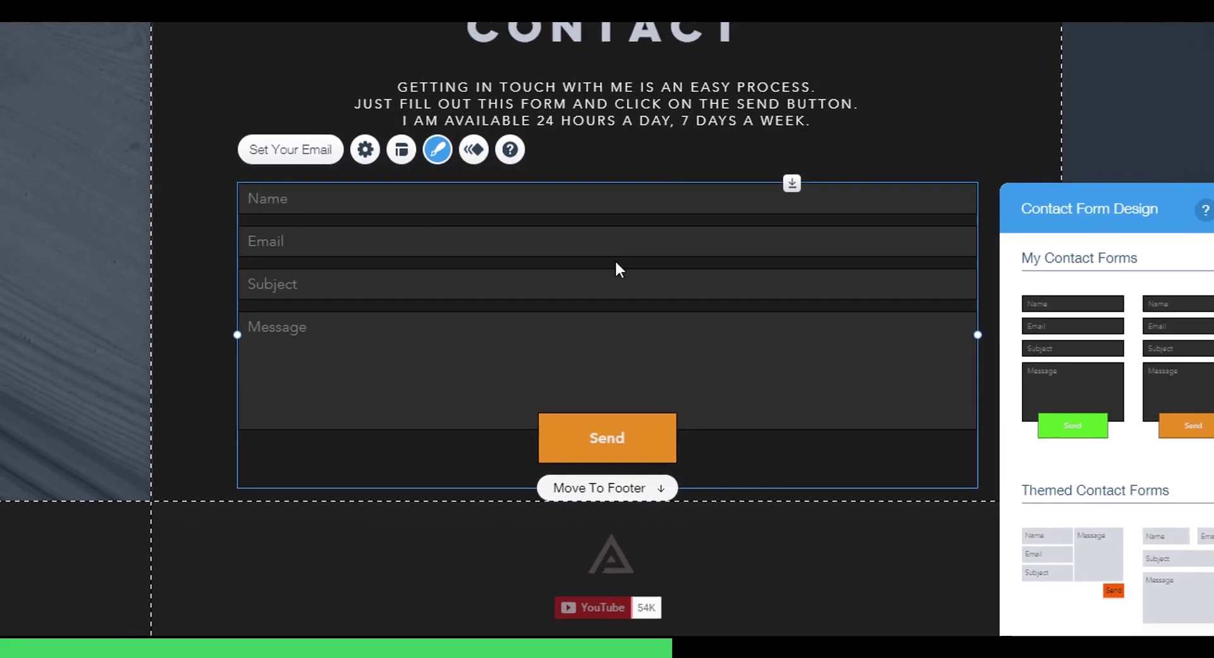
click(977, 358)
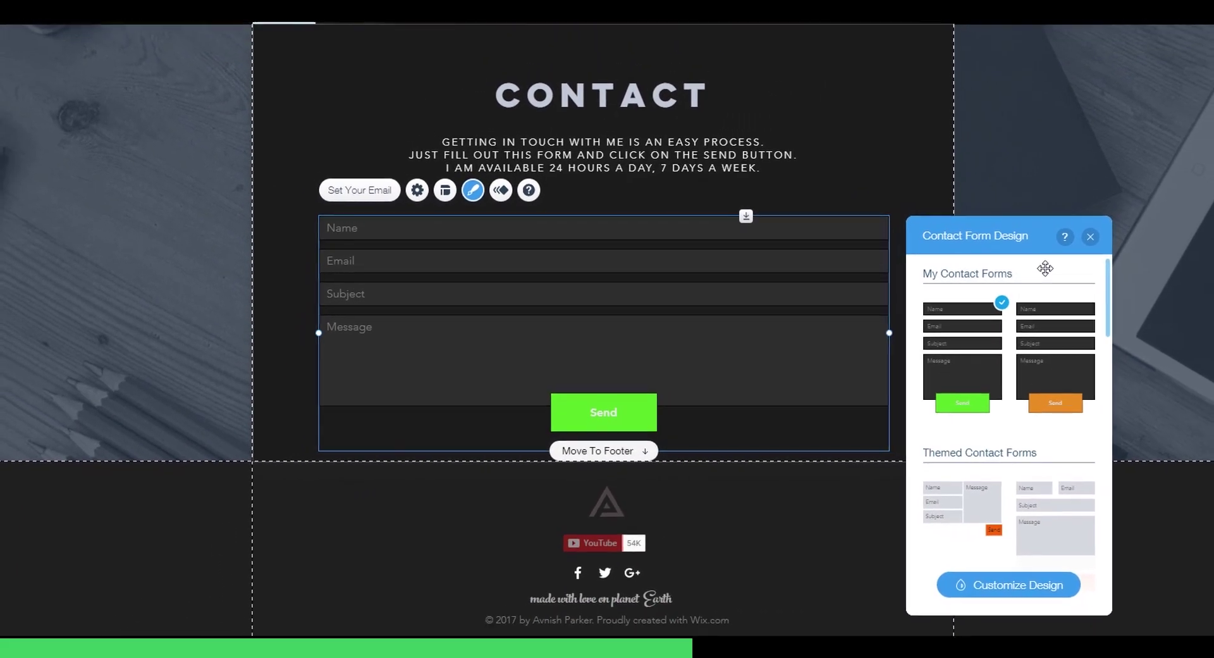
click(1156, 225)
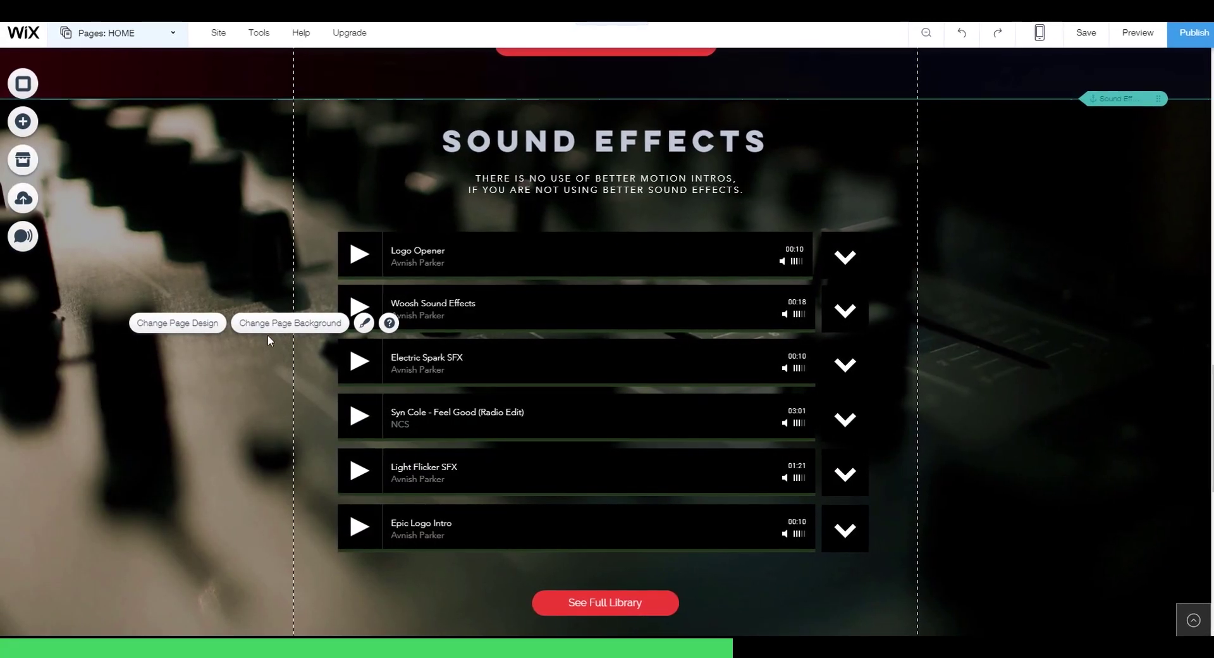
Lower the page background image opacity to about 44% with the Freeze scroll effect.
click(271, 324)
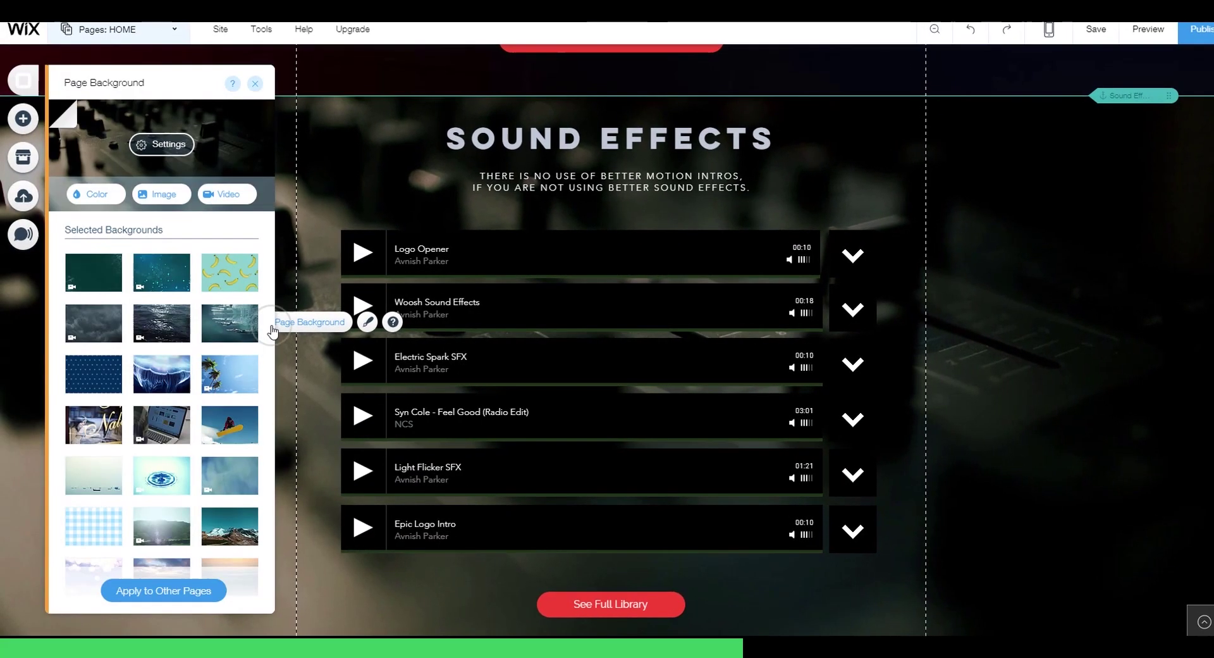
click(167, 150)
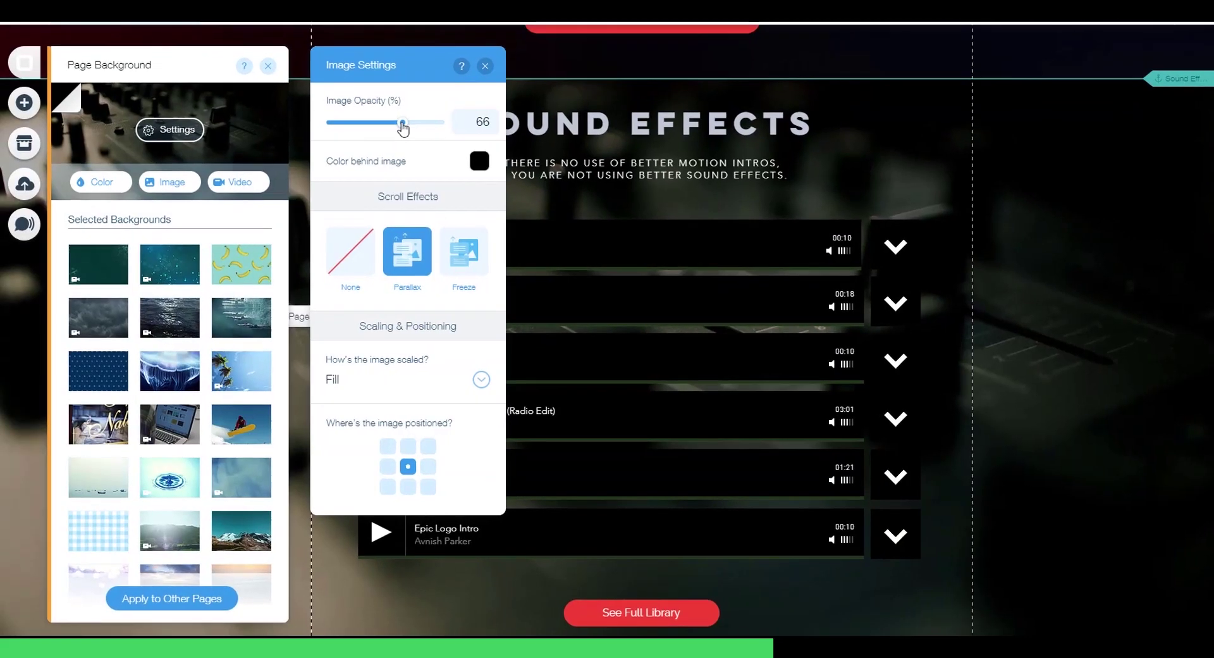
mouse_move(403, 127)
mouse_down()
mouse_move(367, 126)
mouse_move(395, 115)
mouse_up()
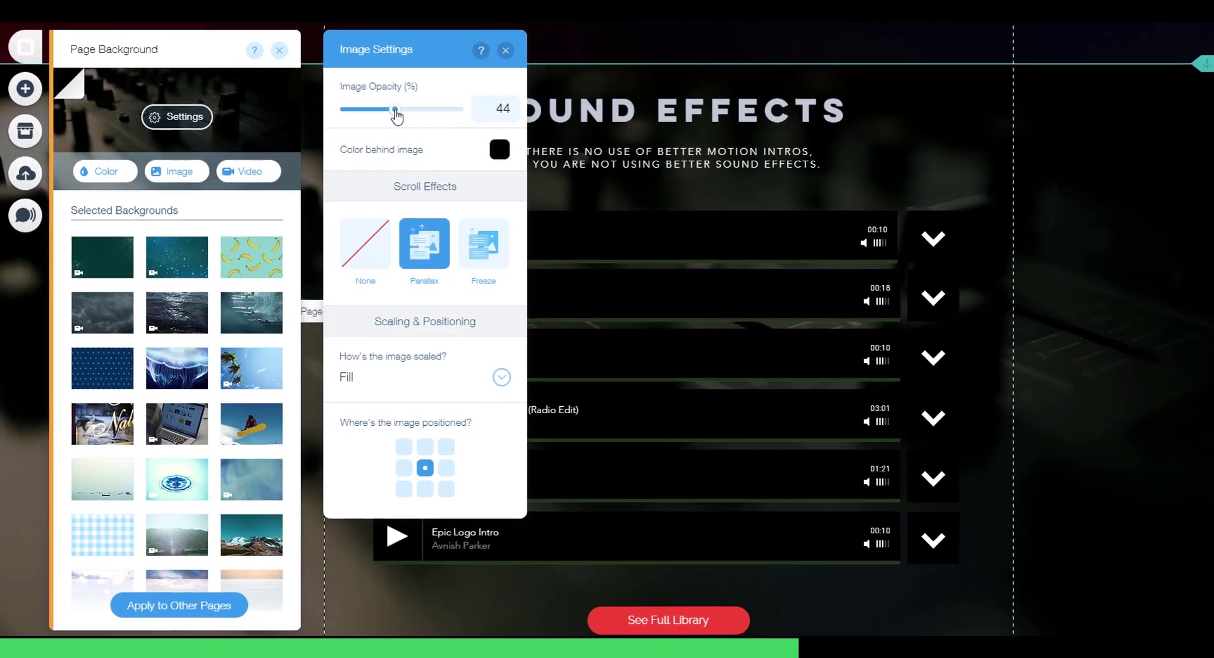
click(492, 241)
click(516, 44)
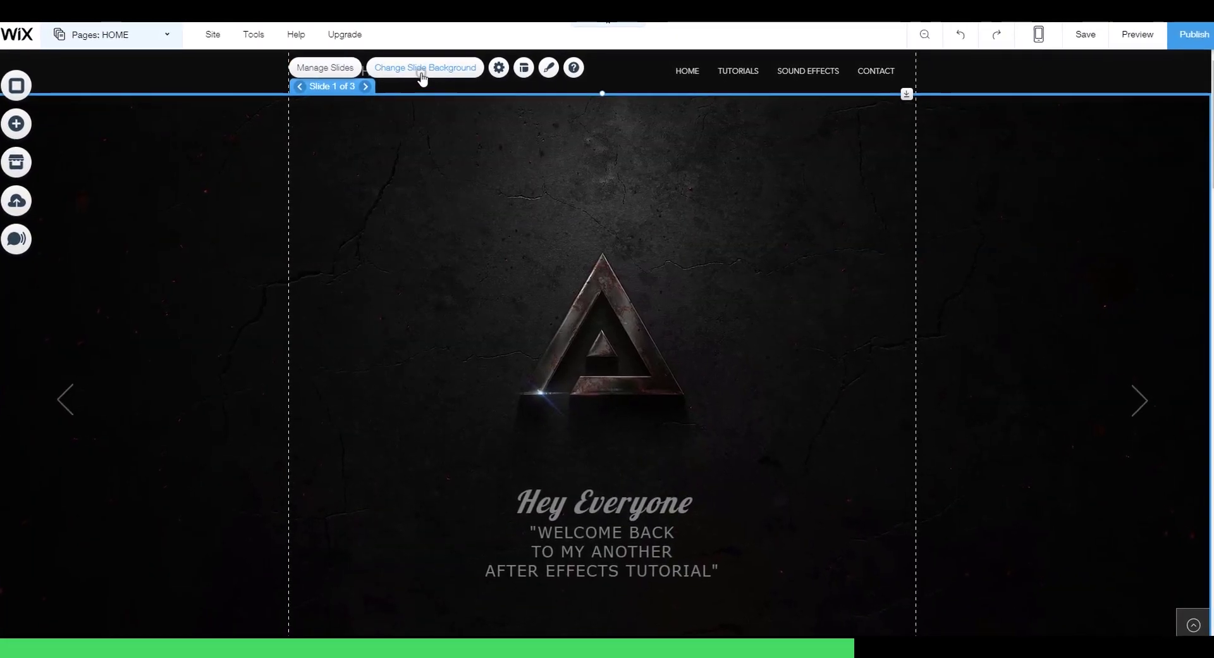
Use the green blurred tutorials image as the first slide's background and drag the logo into the header.
click(421, 69)
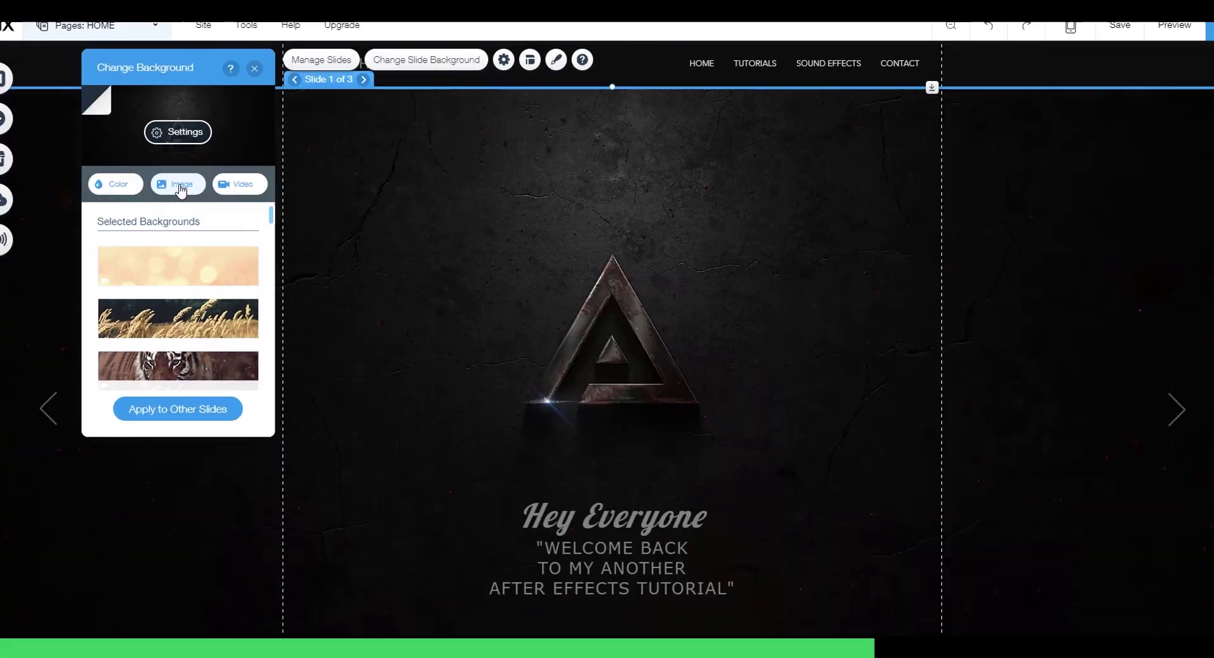
click(182, 188)
click(862, 489)
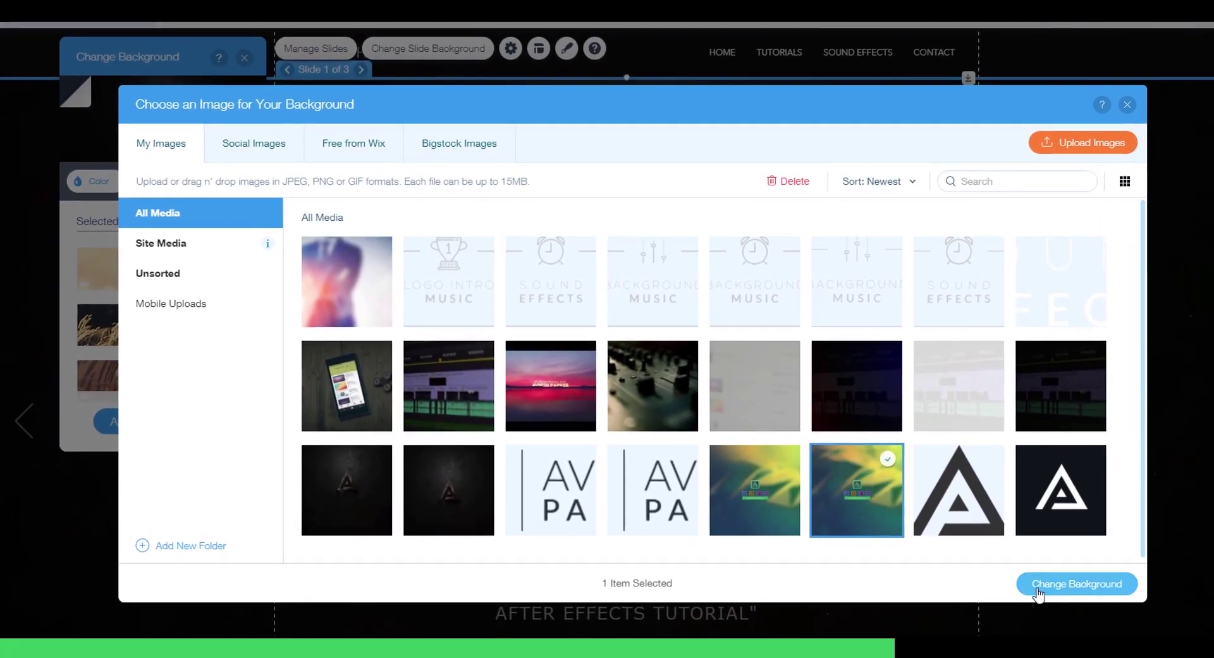
click(1038, 587)
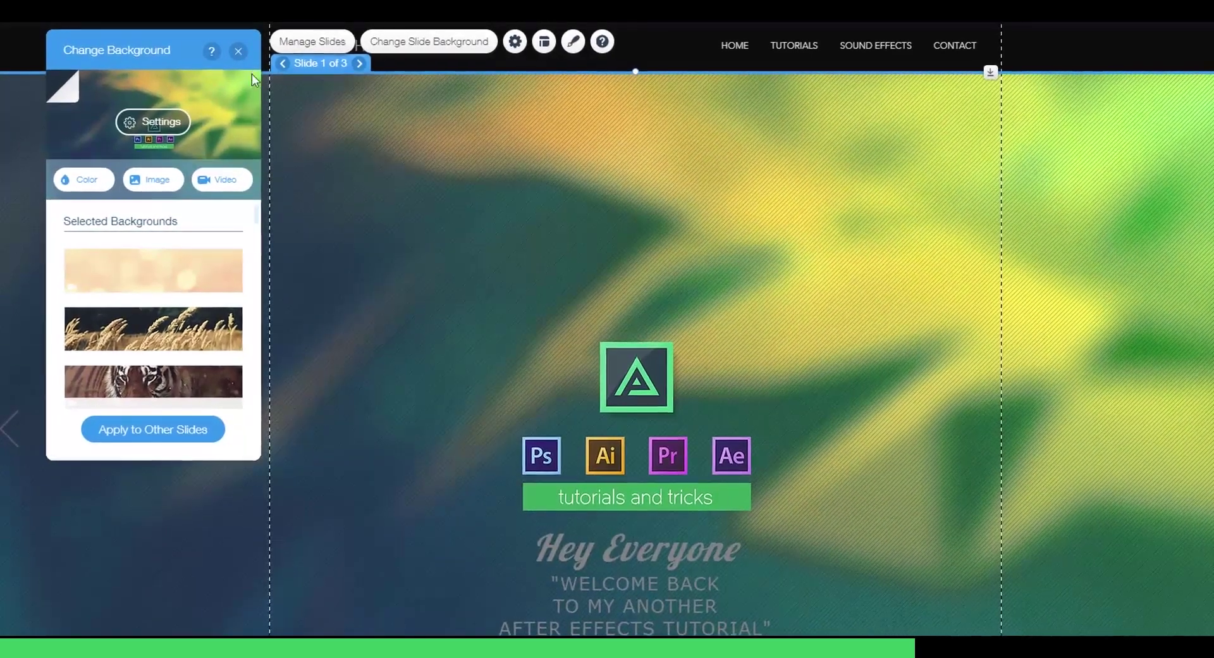
click(237, 51)
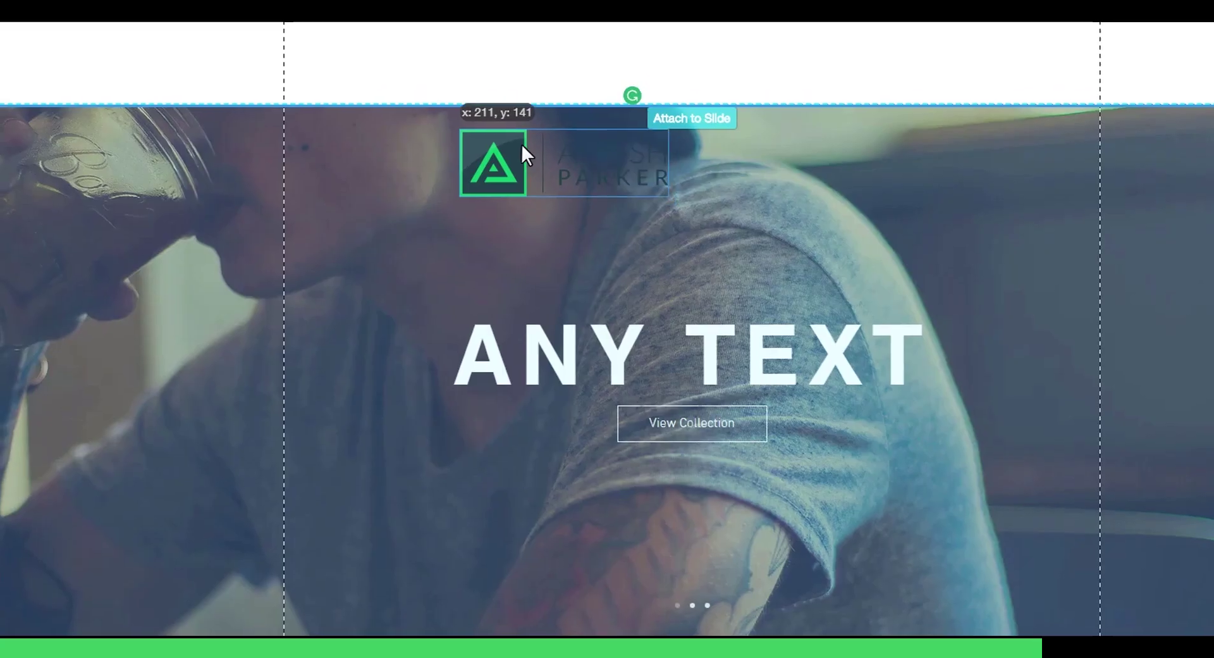
drag(522, 144, 504, 115)
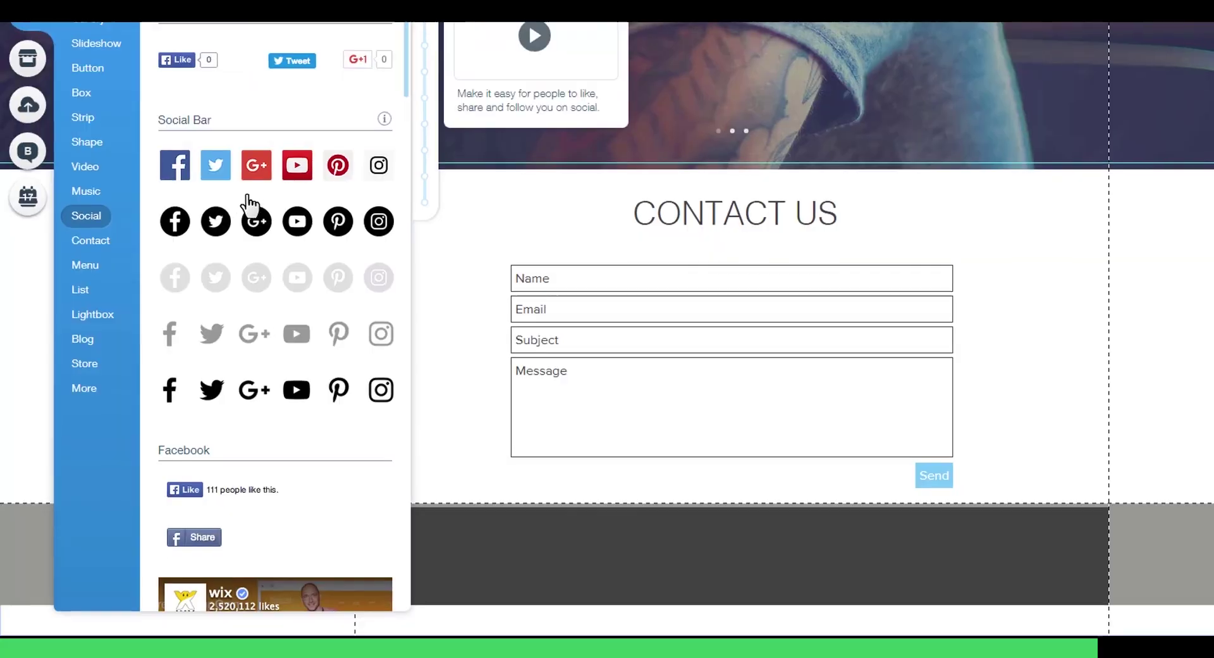
Drop a Social Bar into the footer and set its Facebook icon to a web address link.
drag(296, 174, 688, 551)
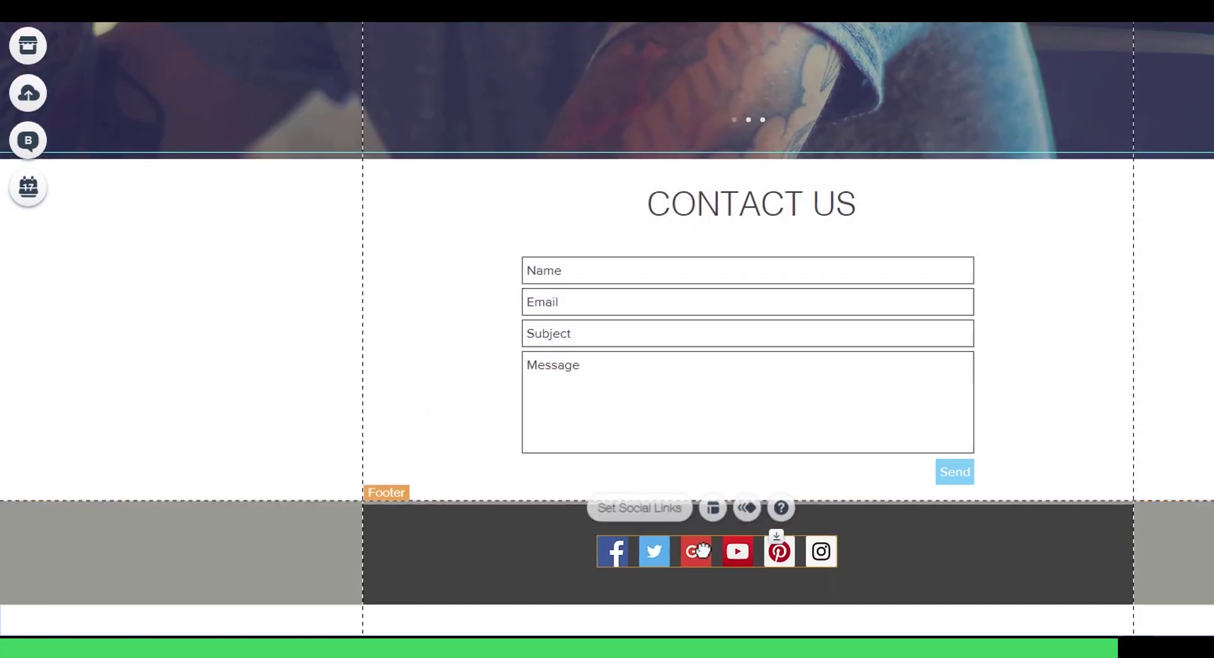
click(642, 510)
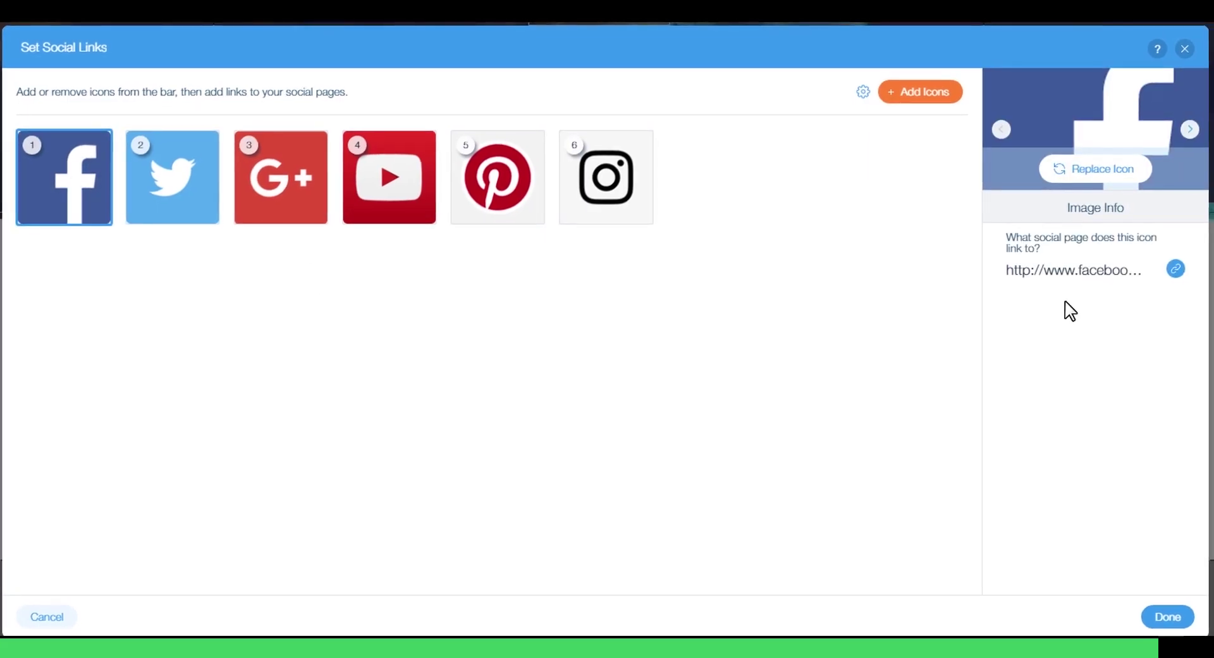
click(1067, 274)
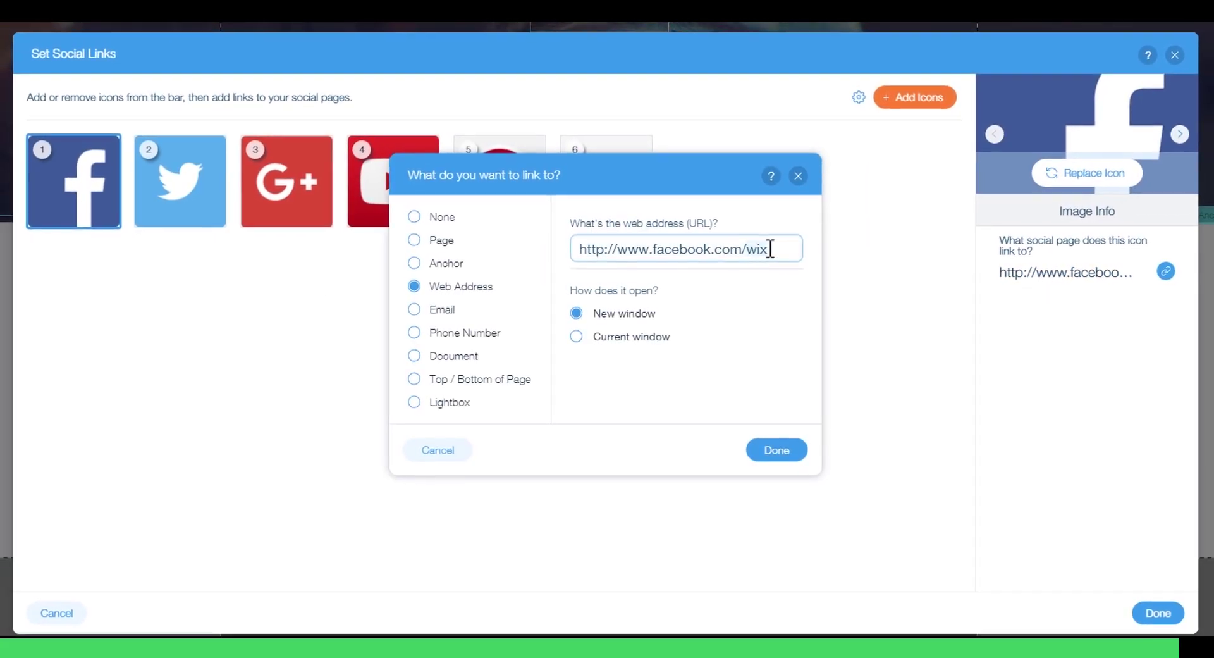
click(766, 449)
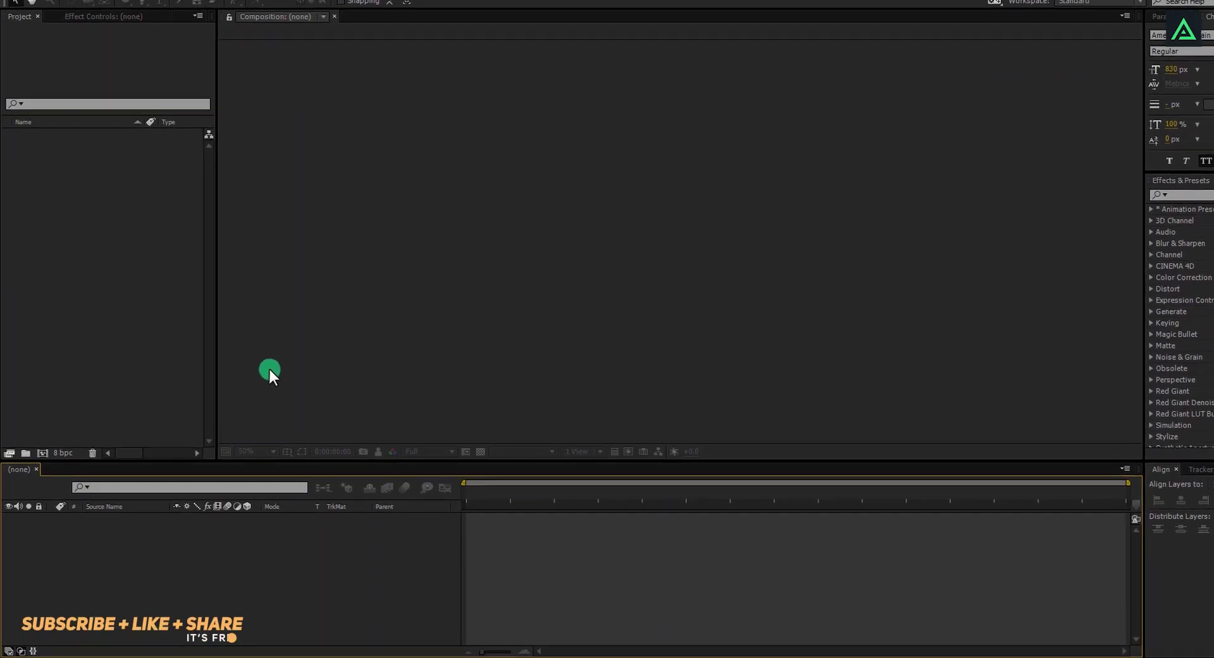
Create the 1920×1080, 30 fps, 10-second Cinematic_Logo_Intro composition and turn off the Transparency Grid.
click(57, 387)
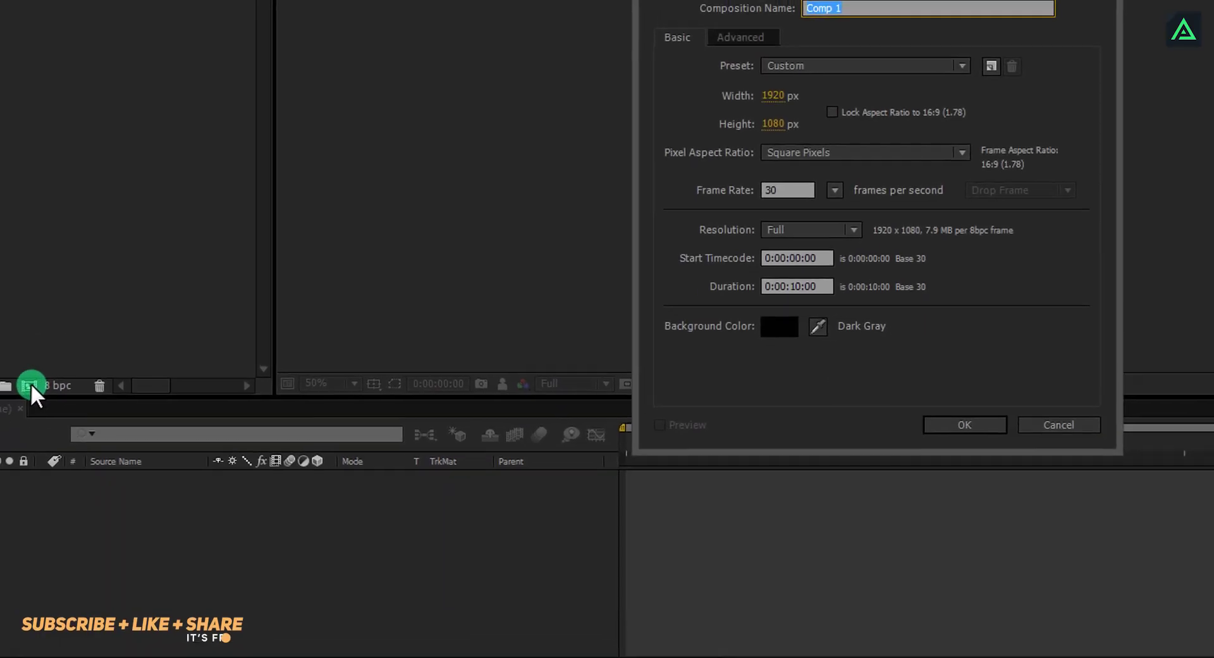
text(Cinematic_Logo_Intro)
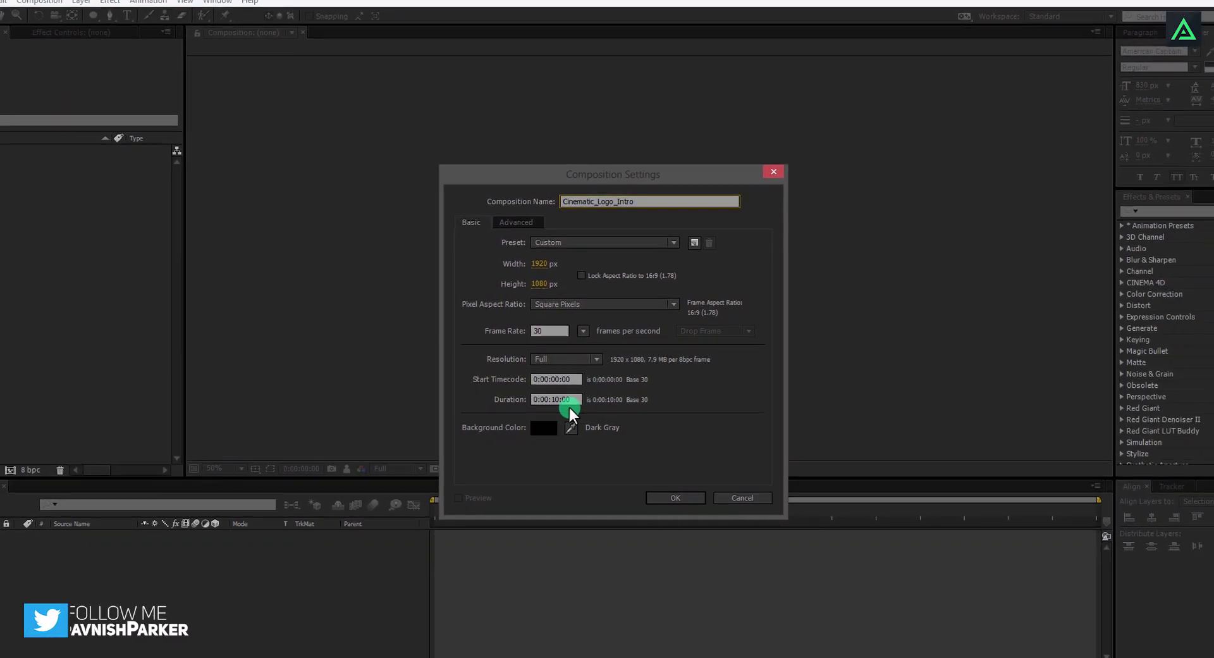
click(676, 497)
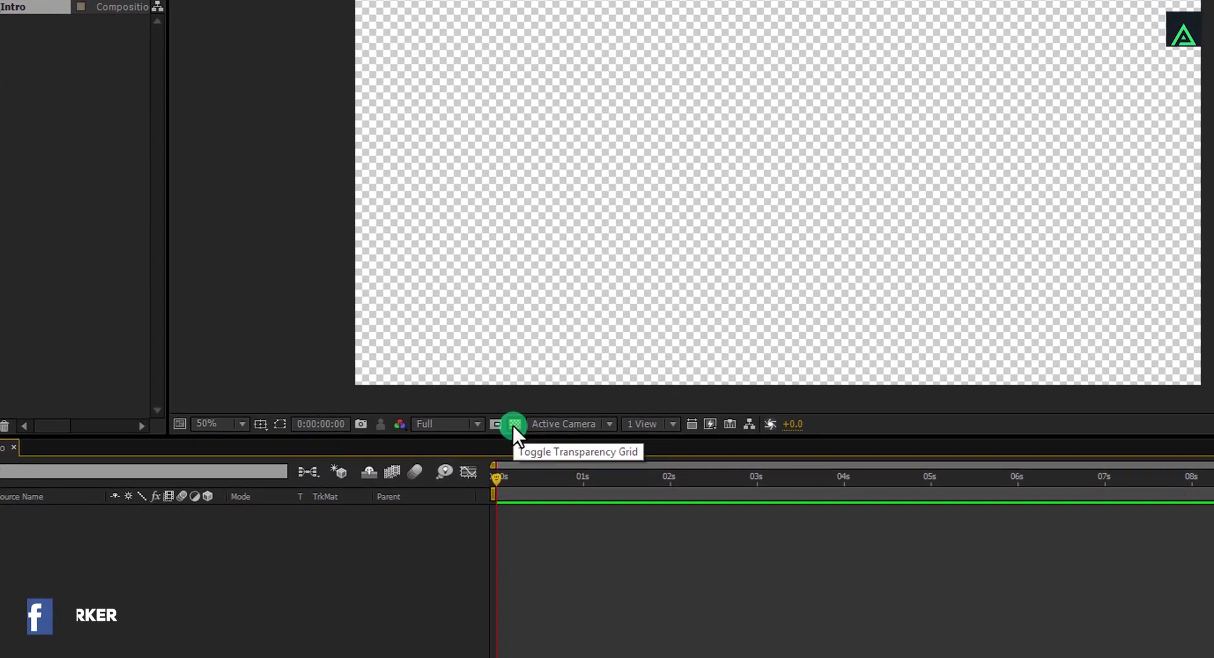
click(514, 423)
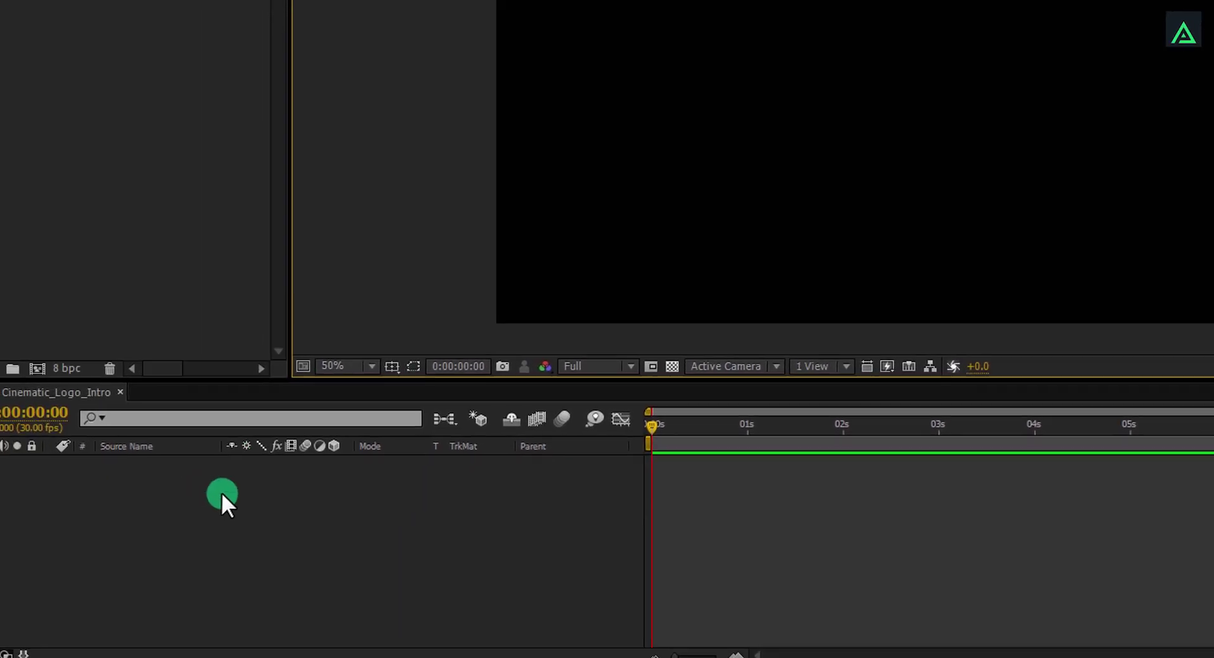
Add a full-size solid layer named Background coloured #0B0B0B.
right_click(222, 492)
click(345, 295)
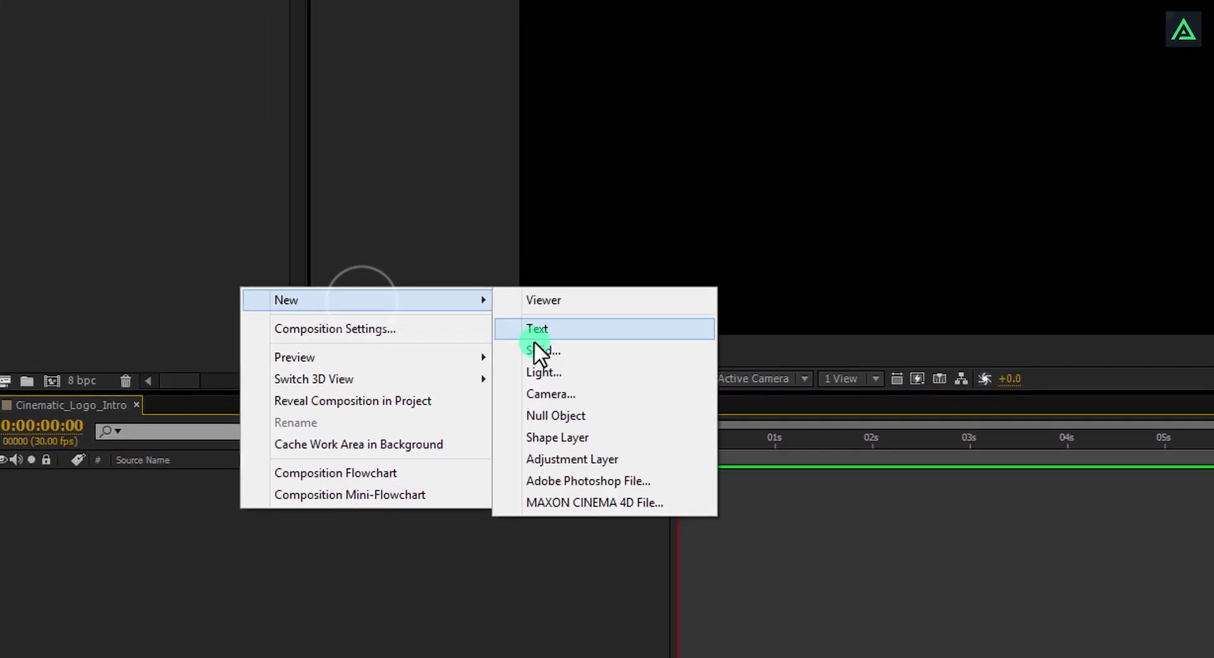
click(536, 349)
text(Background)
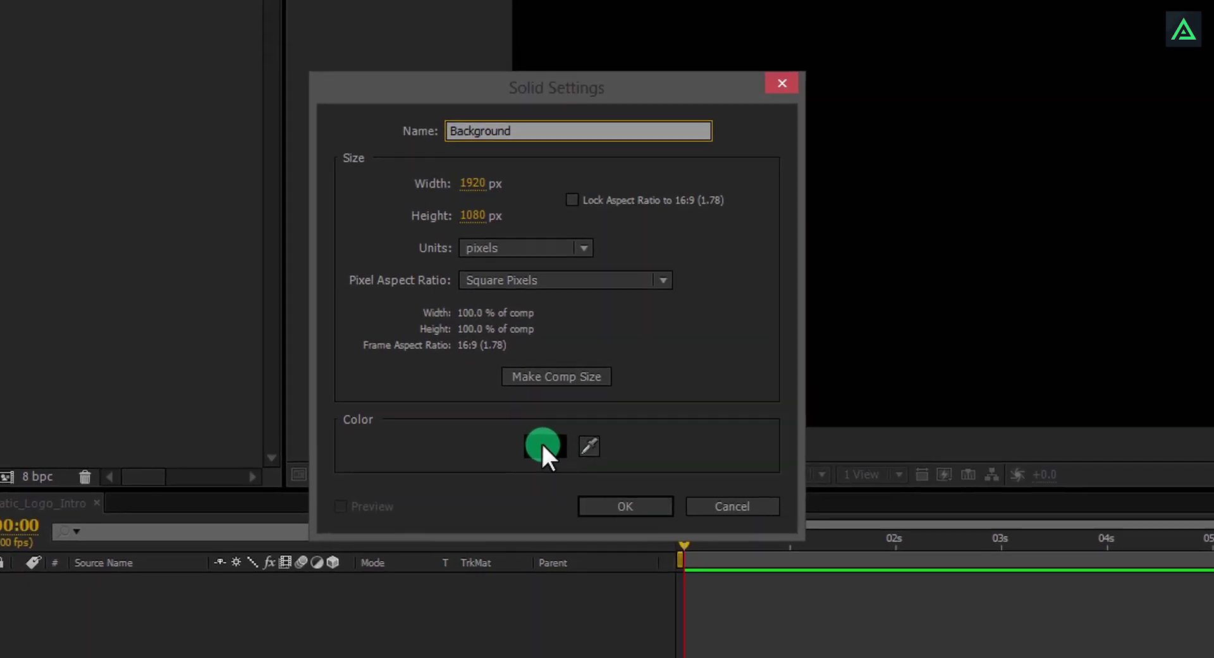
click(544, 445)
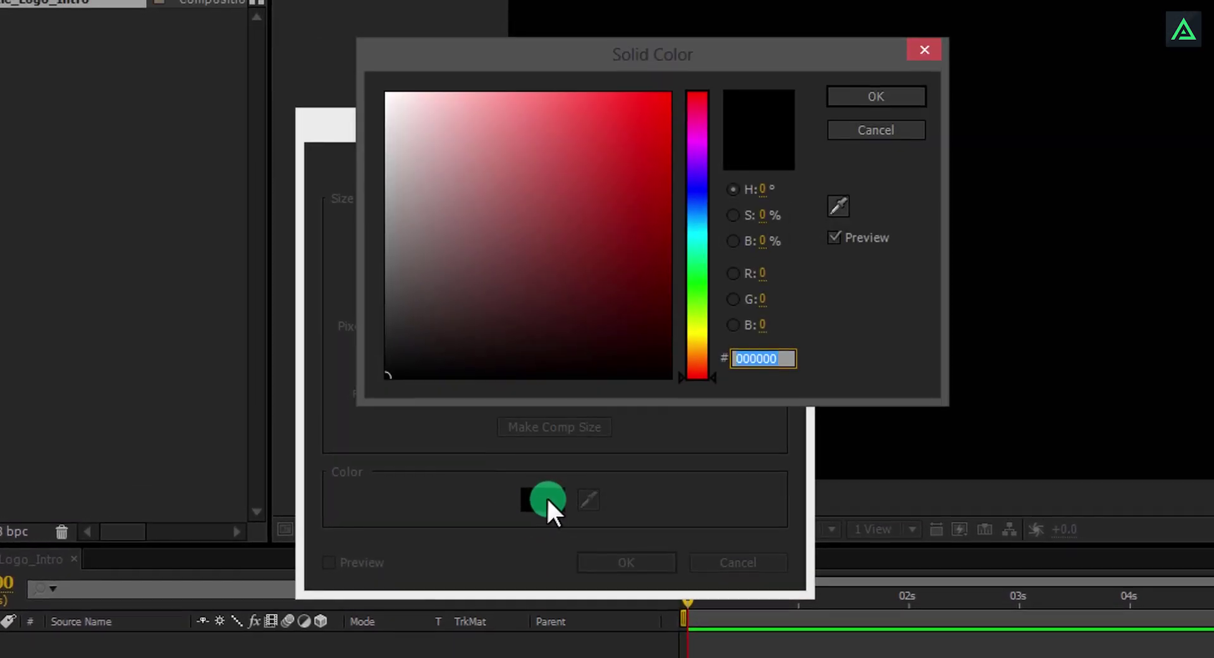
drag(384, 374, 372, 369)
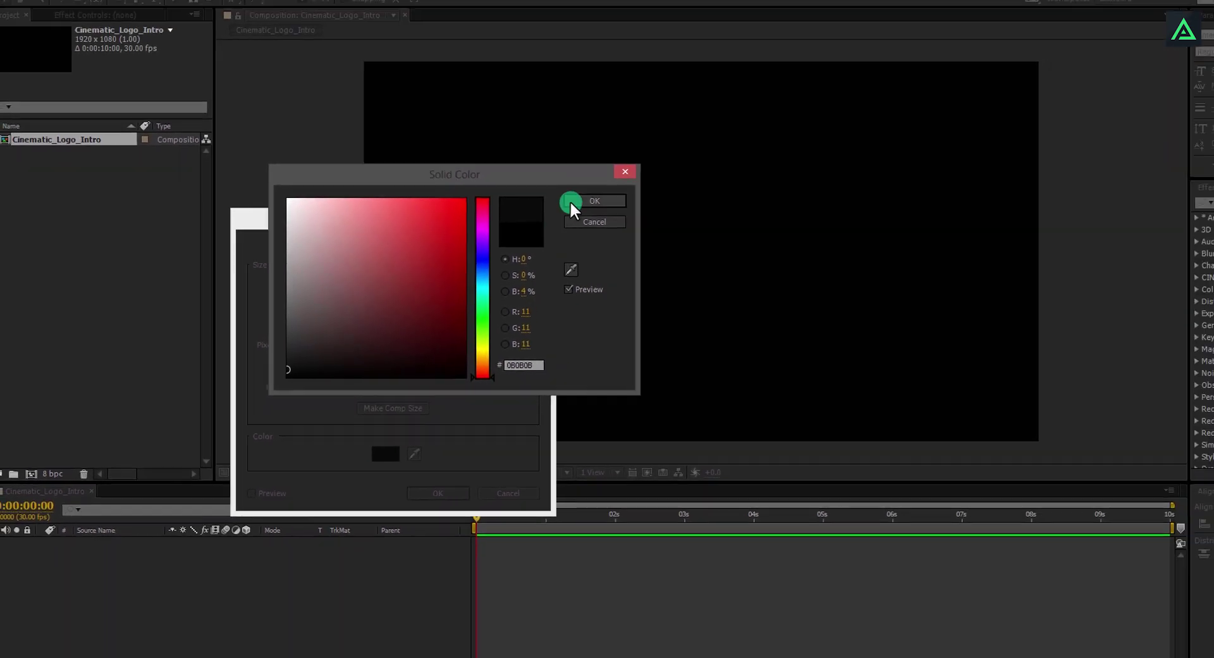
click(601, 191)
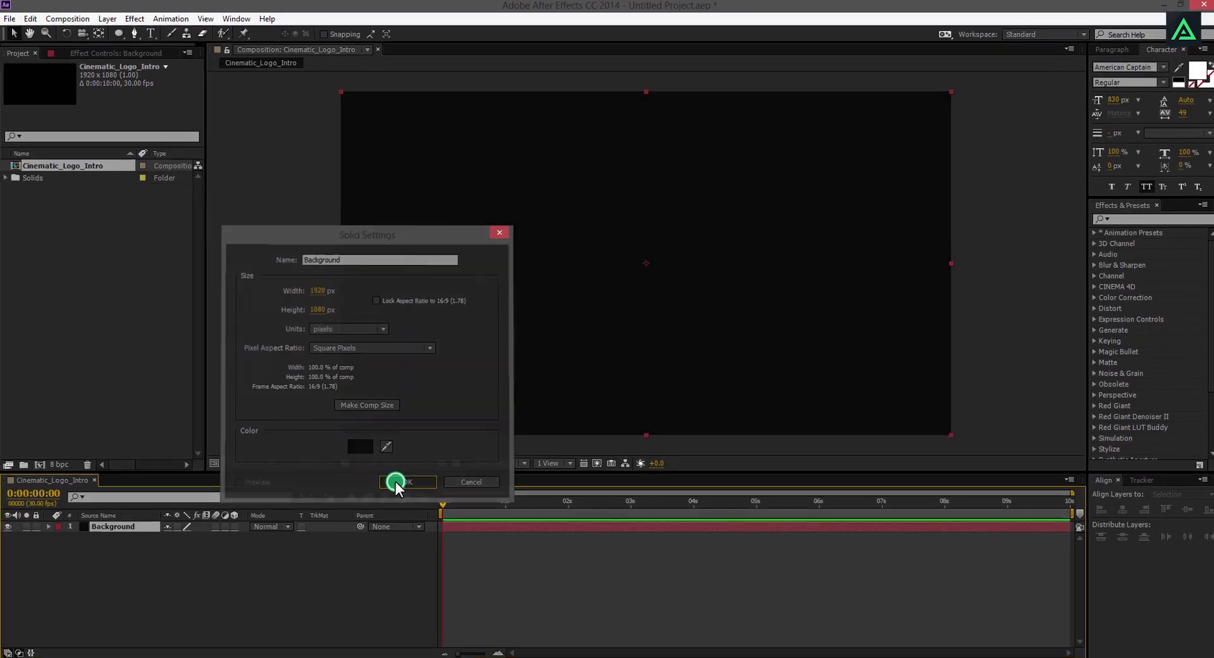
click(396, 481)
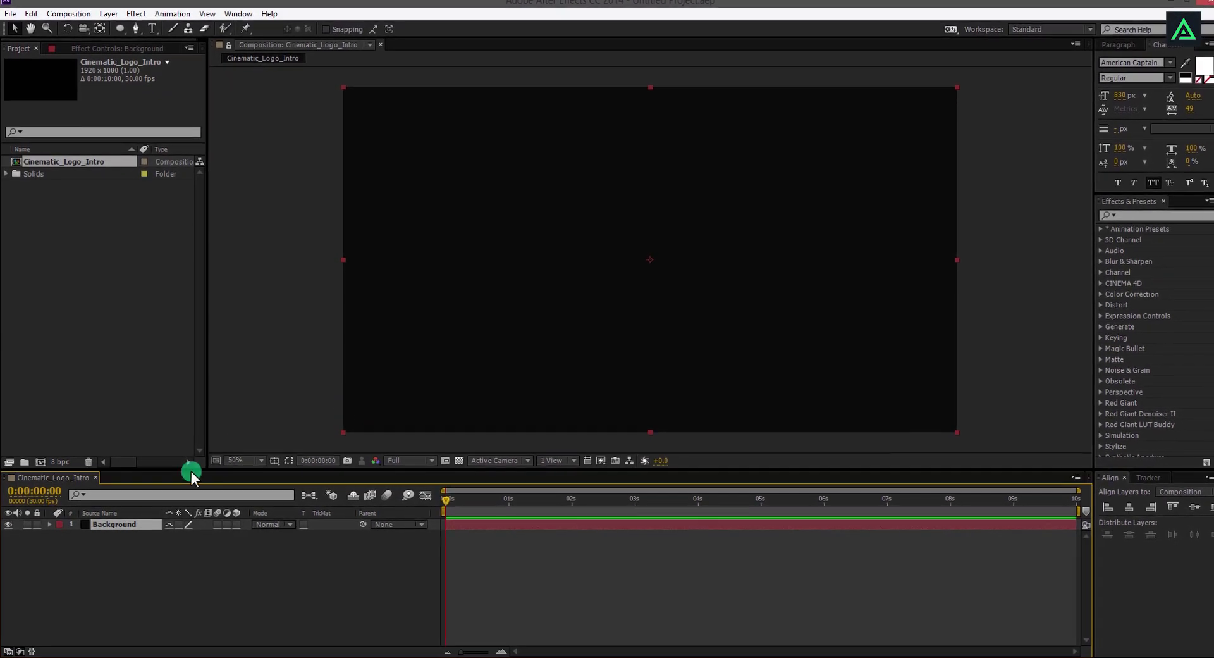
Import Dragon.png from Explorer and place it in the timeline above the Background layer.
click(125, 644)
click(246, 161)
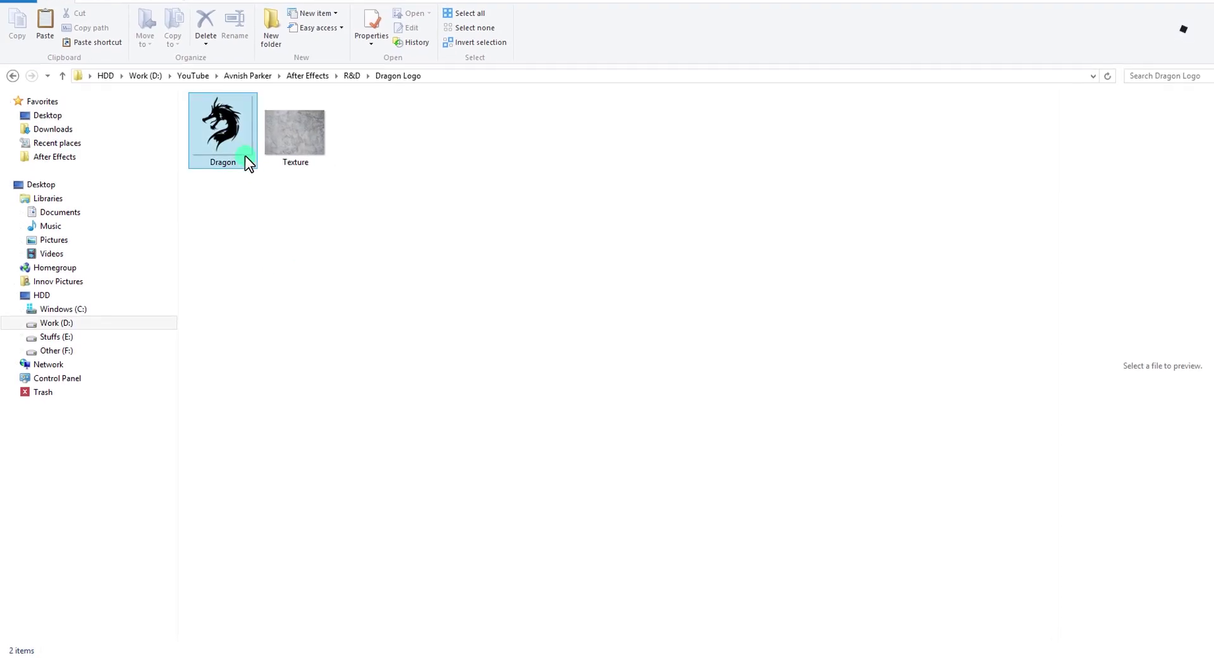
drag(245, 158, 108, 290)
click(82, 135)
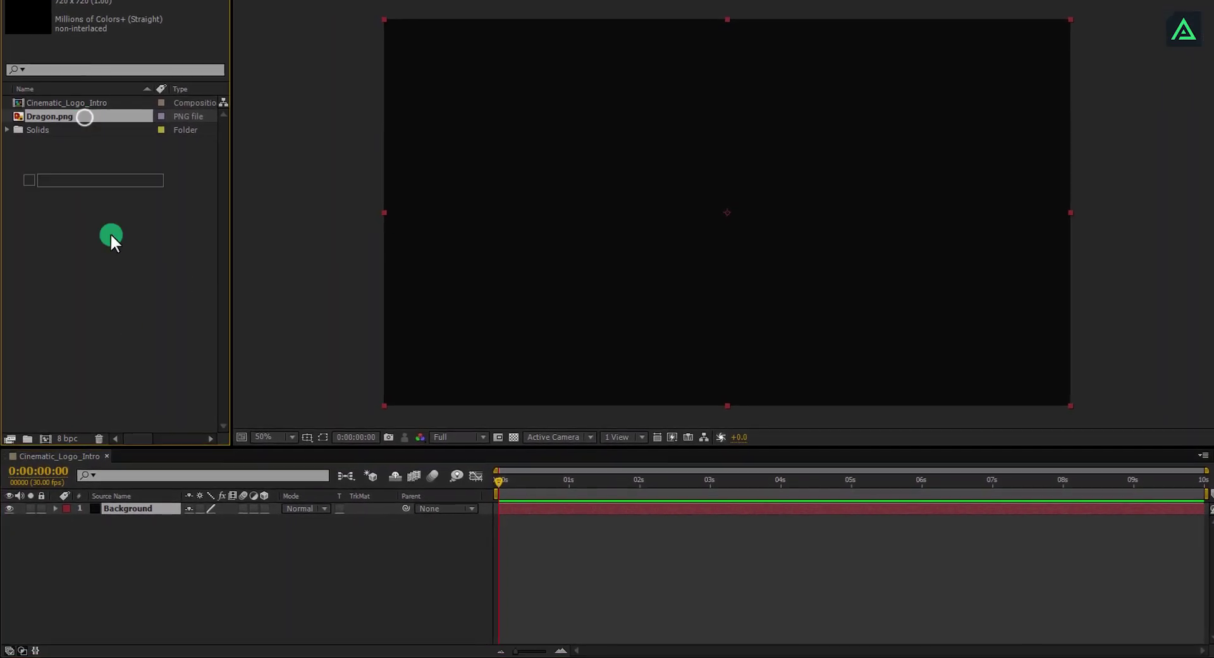
drag(112, 235, 148, 499)
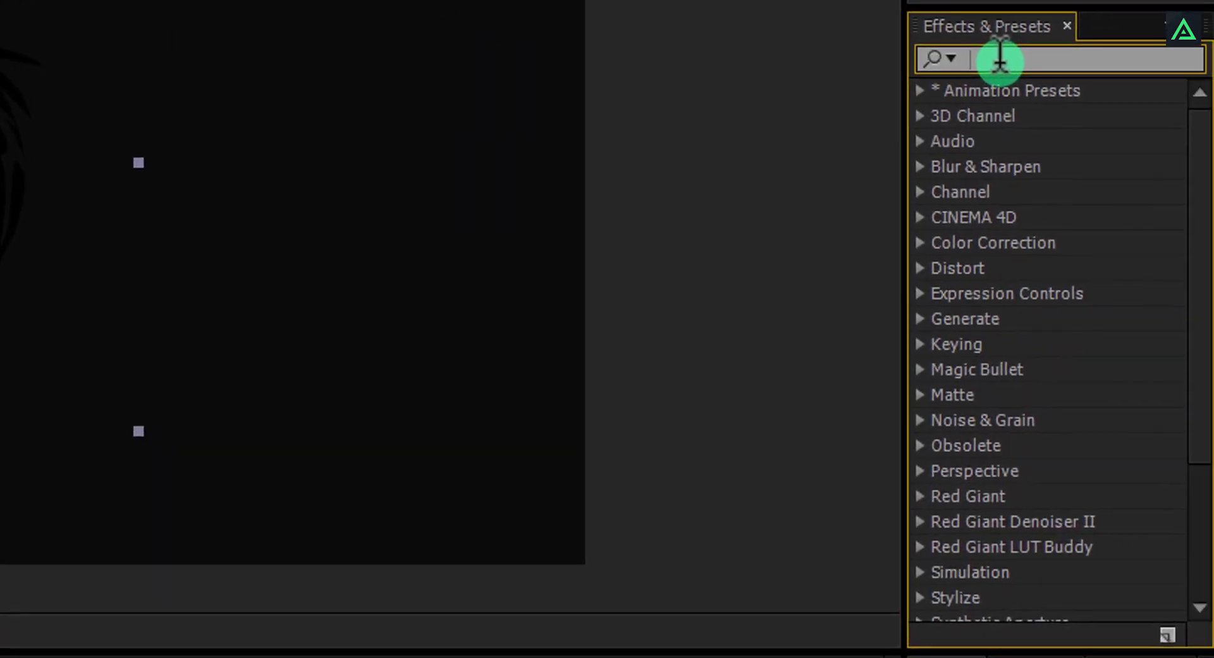
Apply CC Light Sweep to Dragon.png and position its centre over the dragon's body.
text(light)
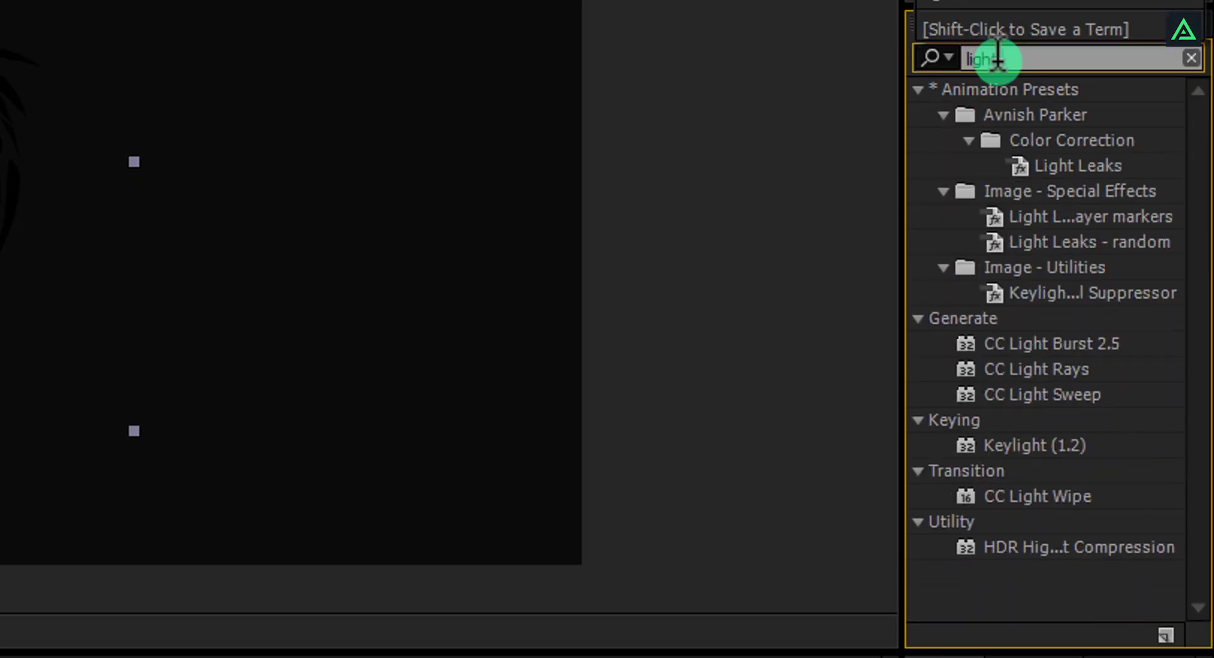
text( s)
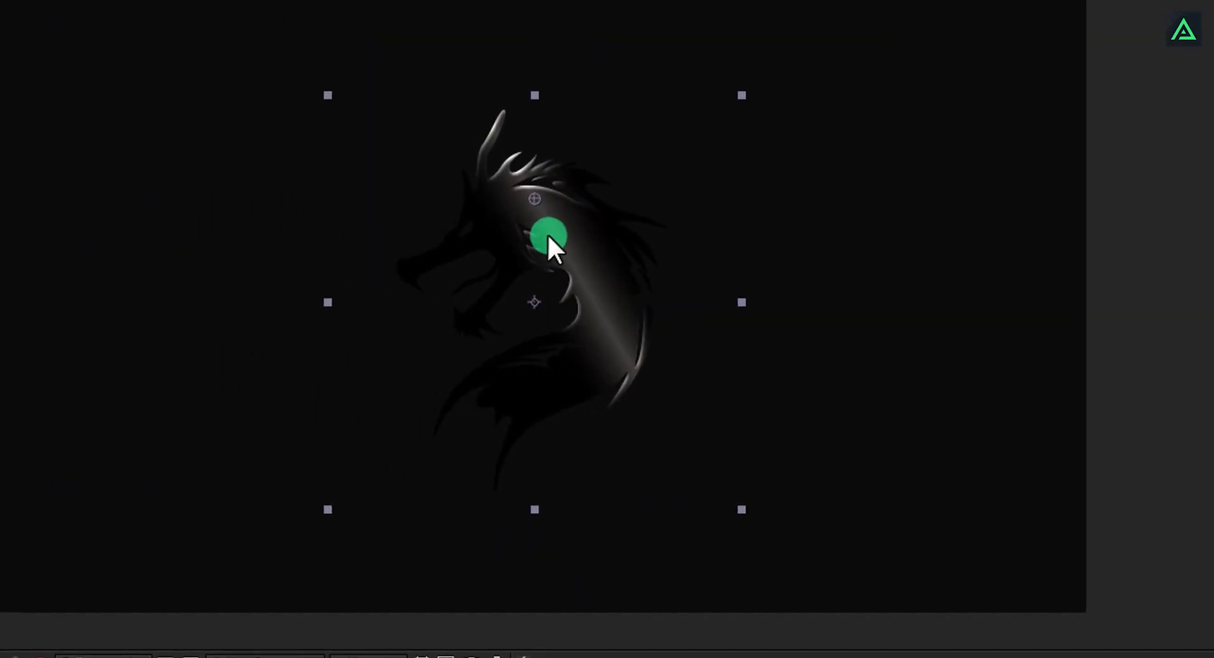
drag(536, 200, 385, 359)
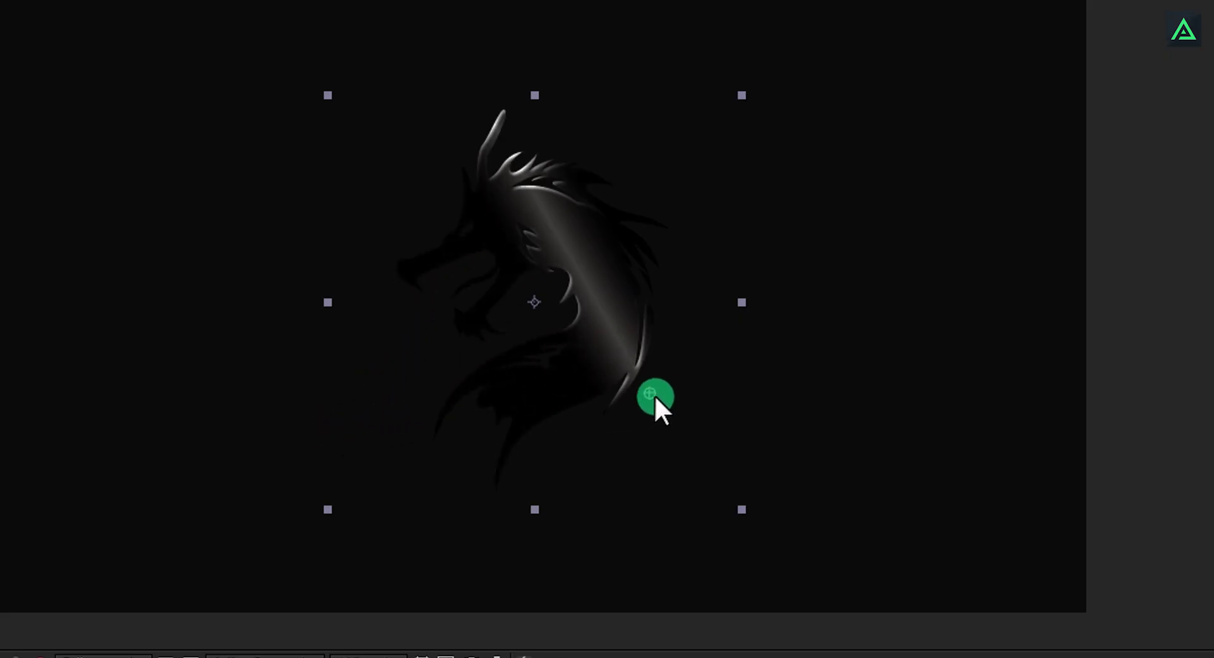
drag(779, 378, 573, 429)
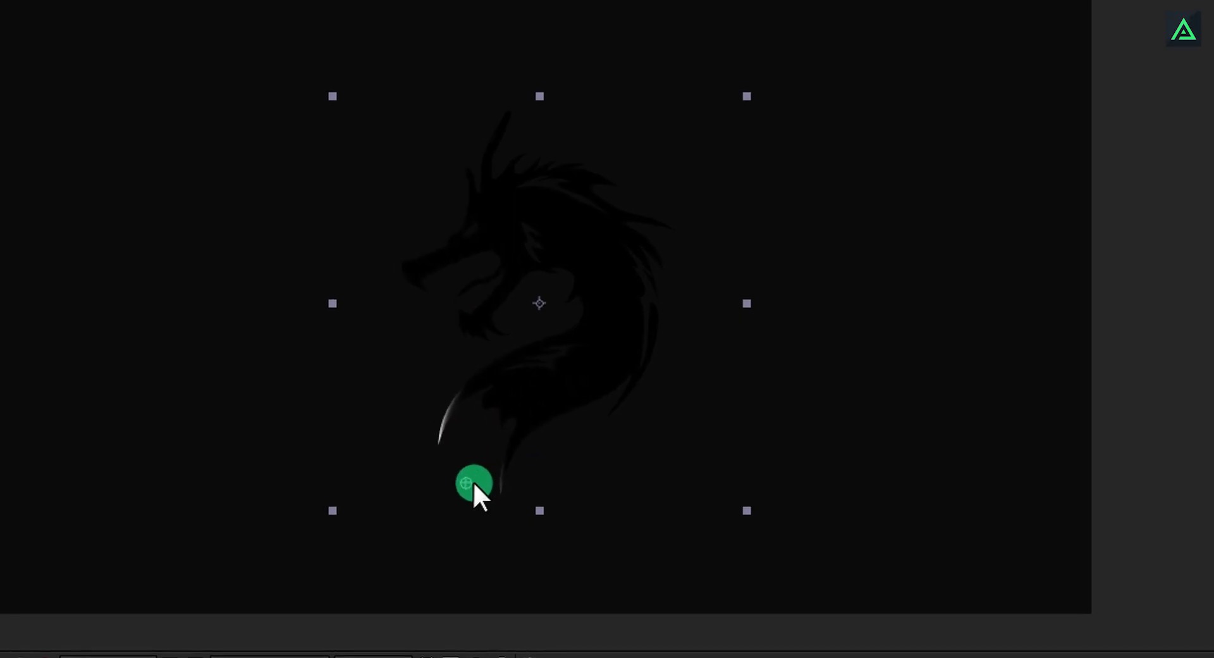
drag(474, 483, 584, 405)
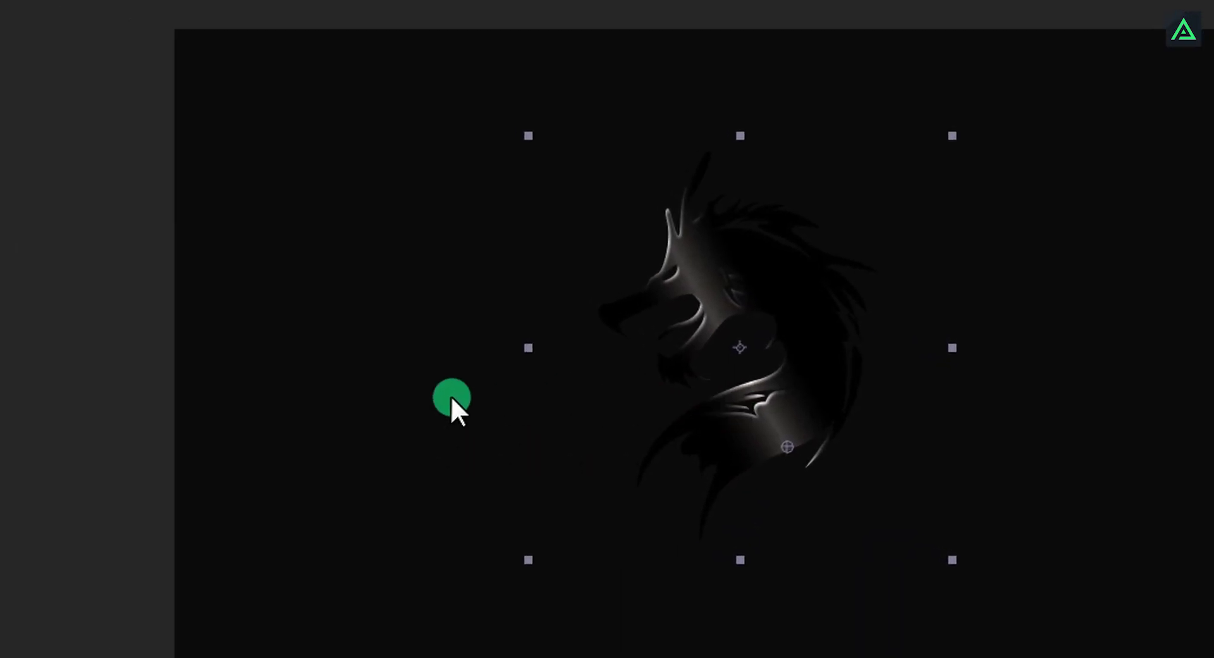
drag(1017, 435, 689, 433)
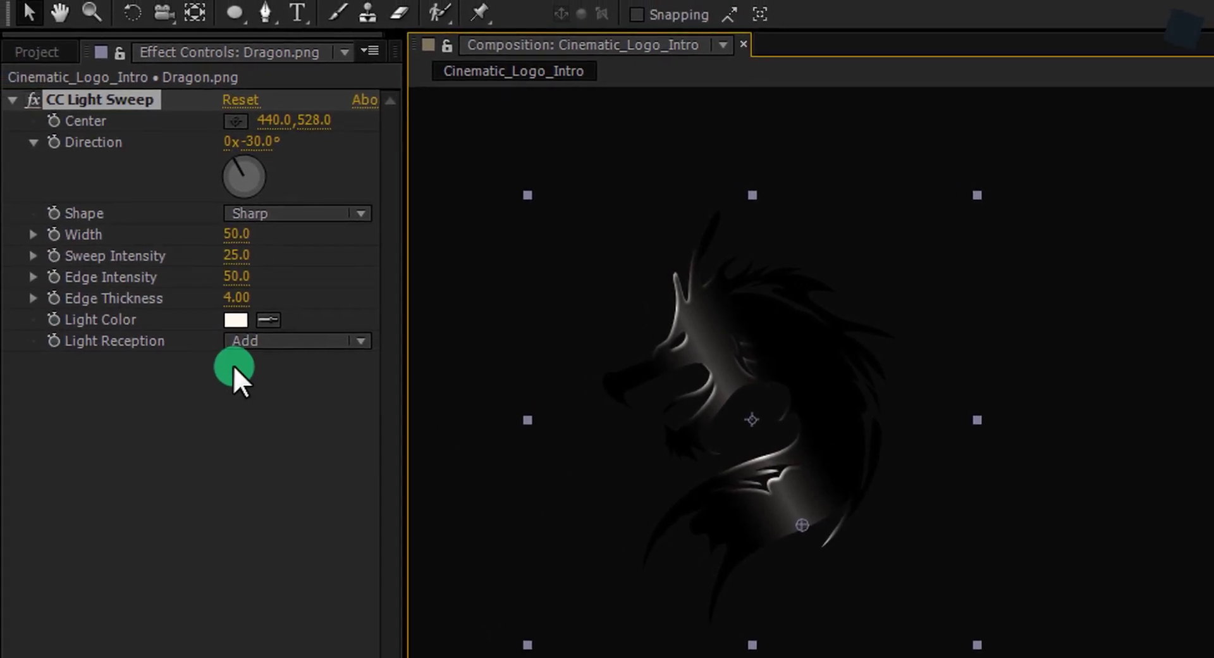
Set the light sweep's Light Reception to Cutout and its Width to 200.
click(277, 334)
click(292, 419)
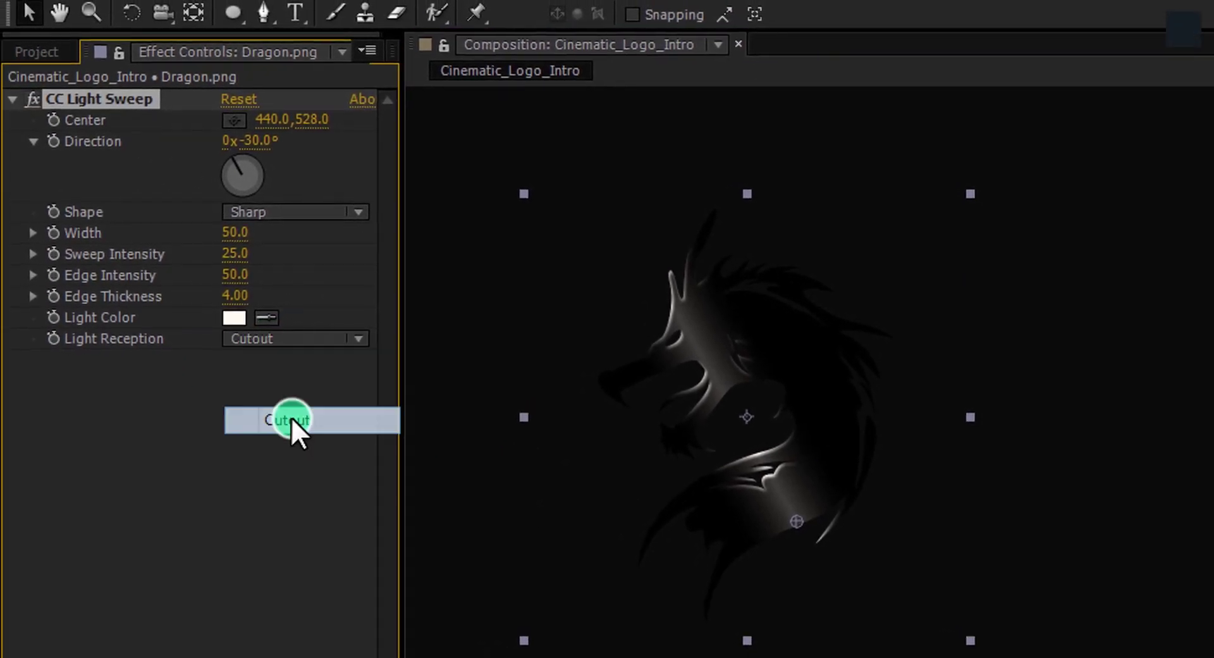
click(234, 230)
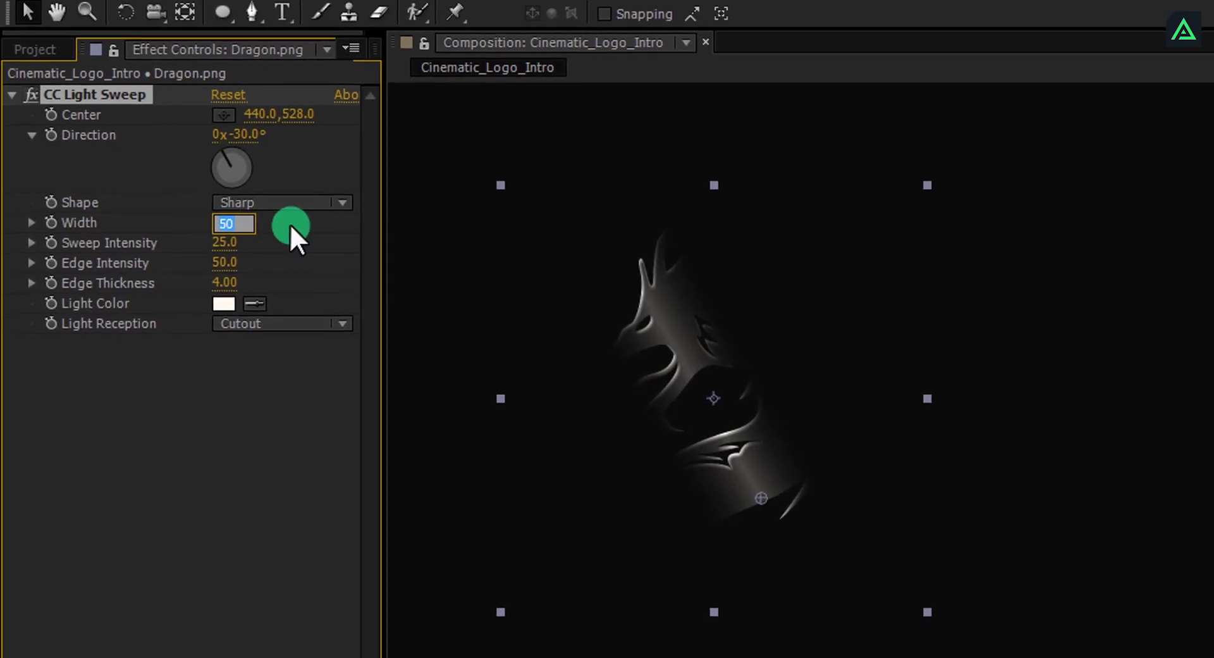
text(200)
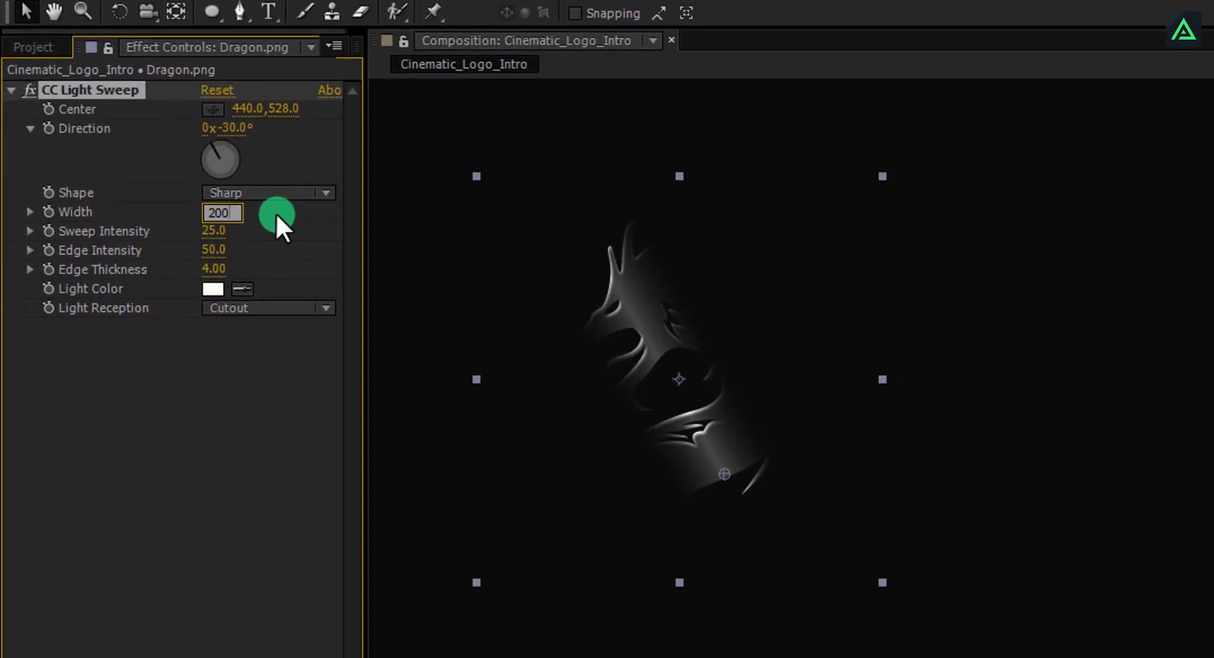
key(Return)
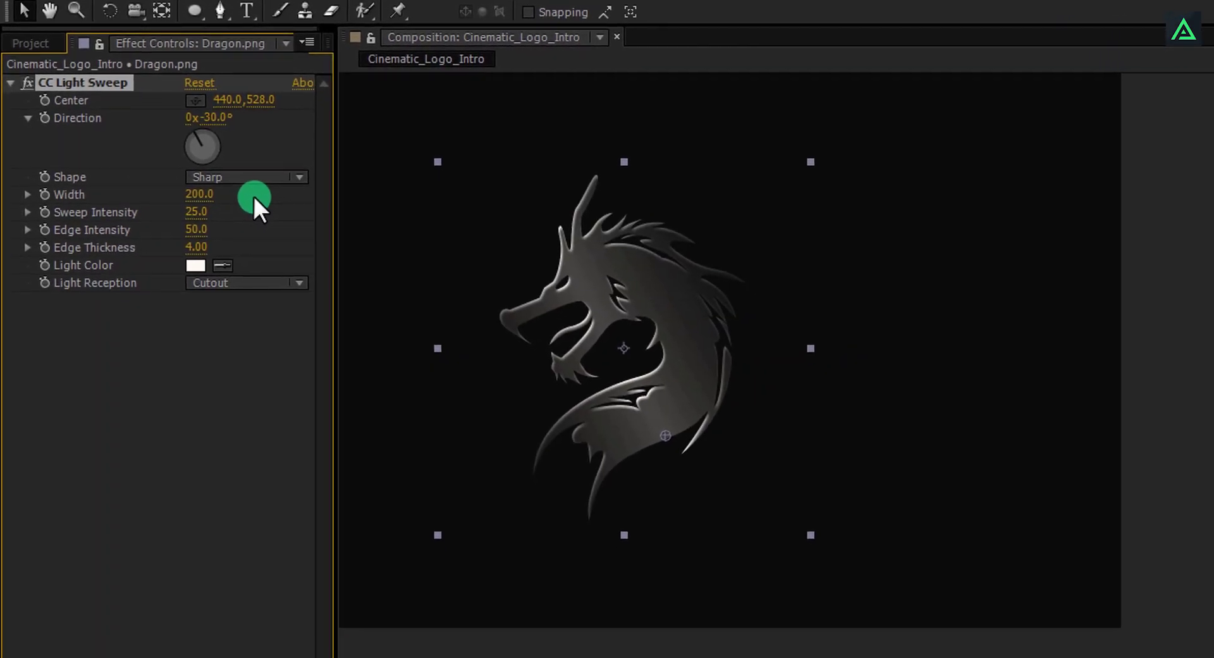
Recentre the sweep on the dragon at 568, 698 and set Edge Thickness to 2.
drag(681, 404, 839, 397)
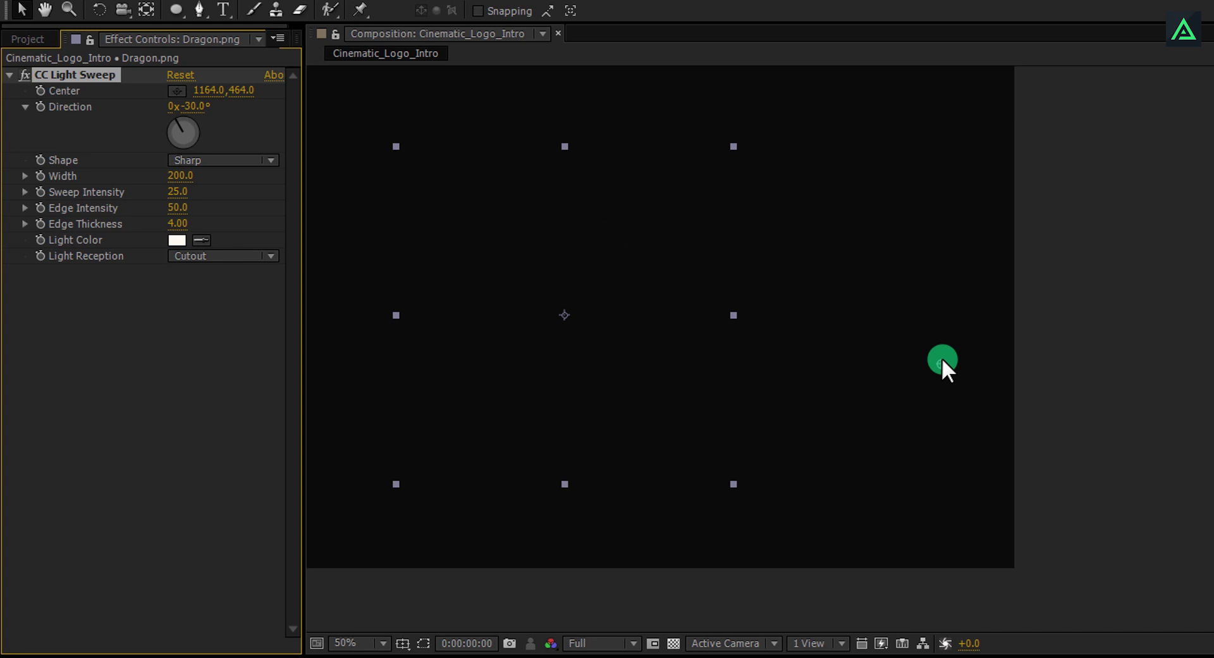
drag(741, 441, 663, 467)
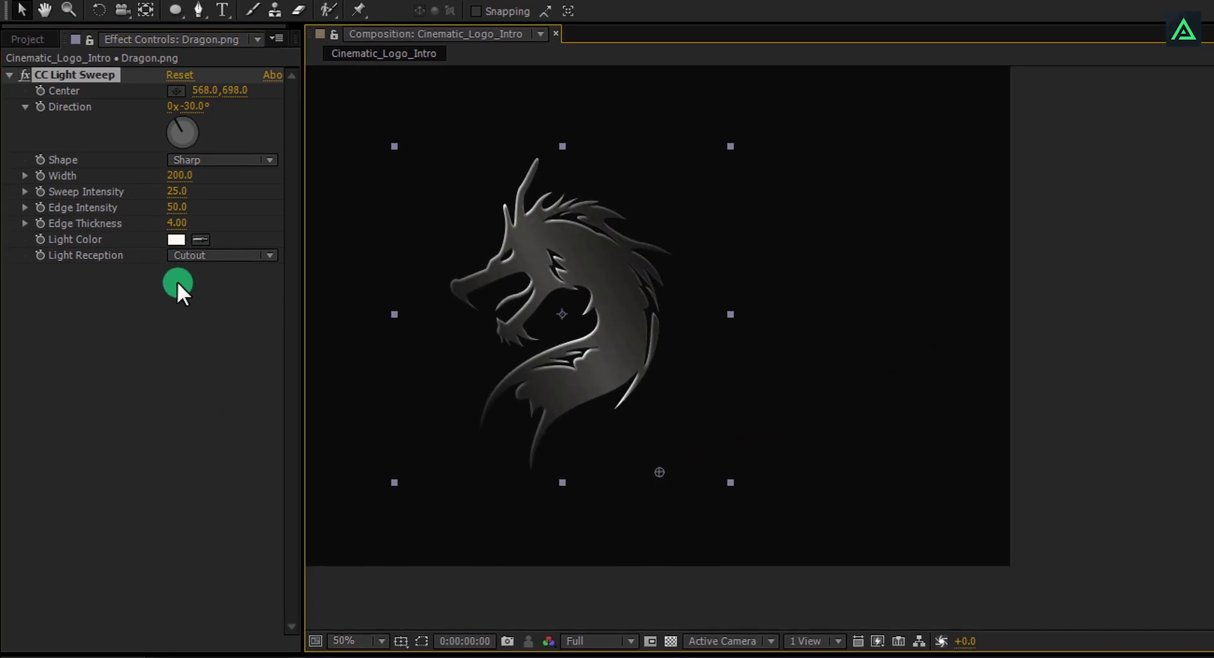
click(177, 223)
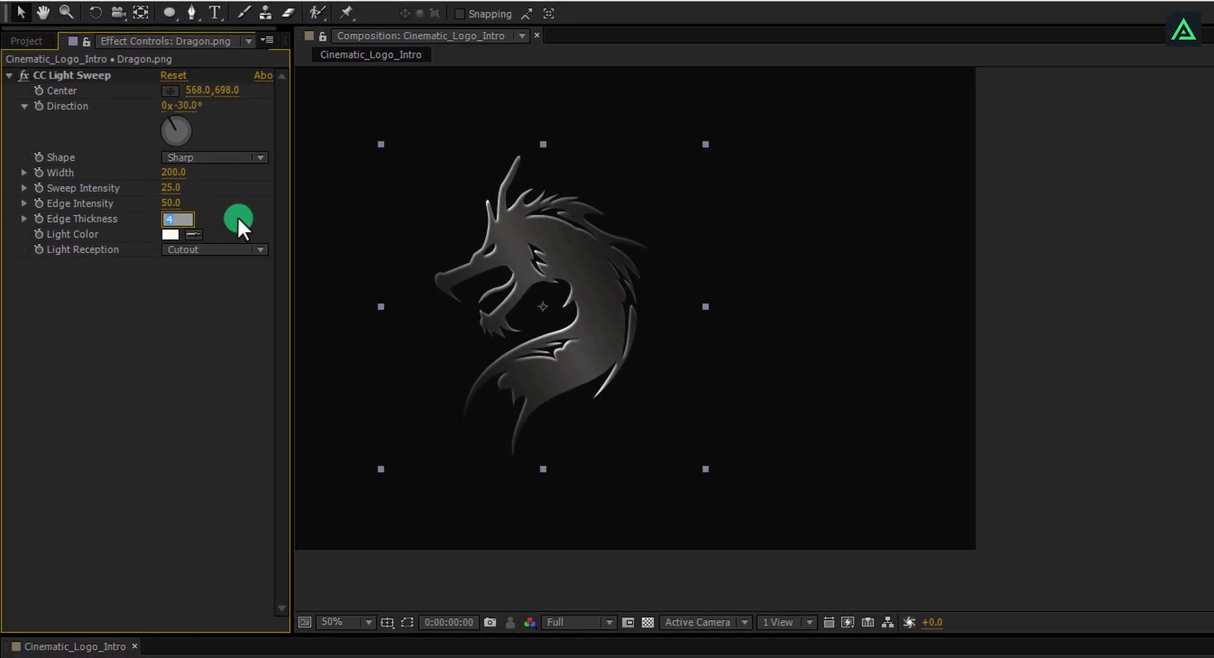
text(2)
key(Return)
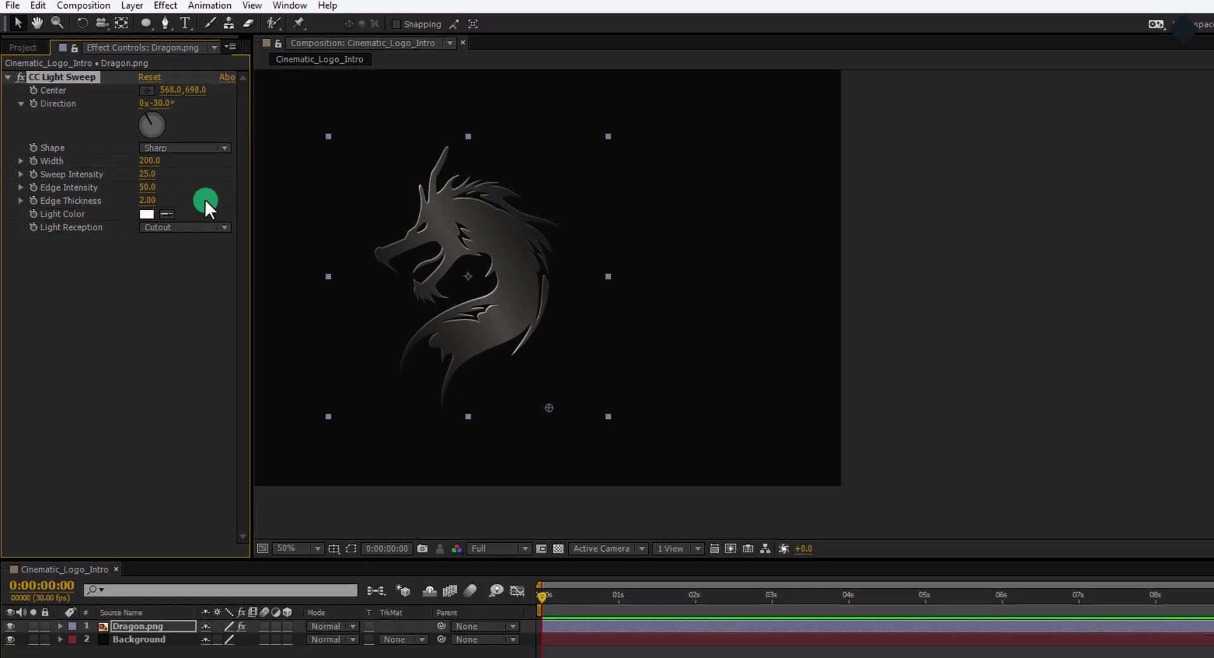
At 0 s, keyframe the sweep's Center off the dragon's lower left.
drag(380, 234, 697, 288)
drag(609, 262, 681, 248)
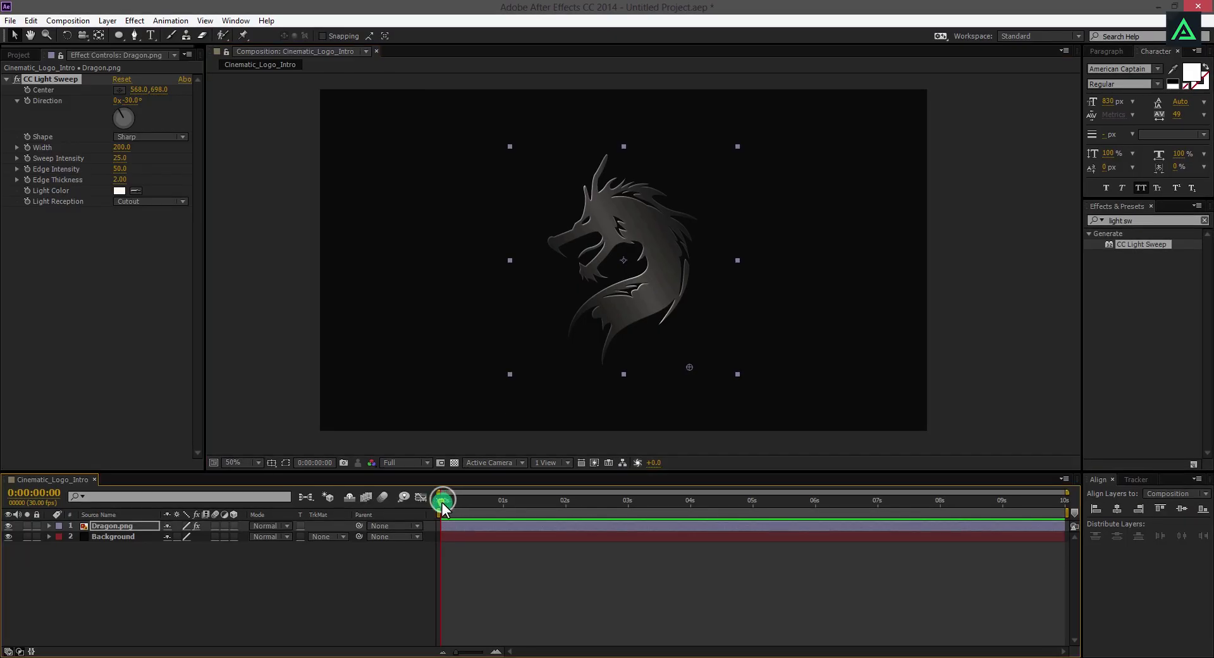
click(442, 502)
click(684, 391)
drag(692, 367, 481, 418)
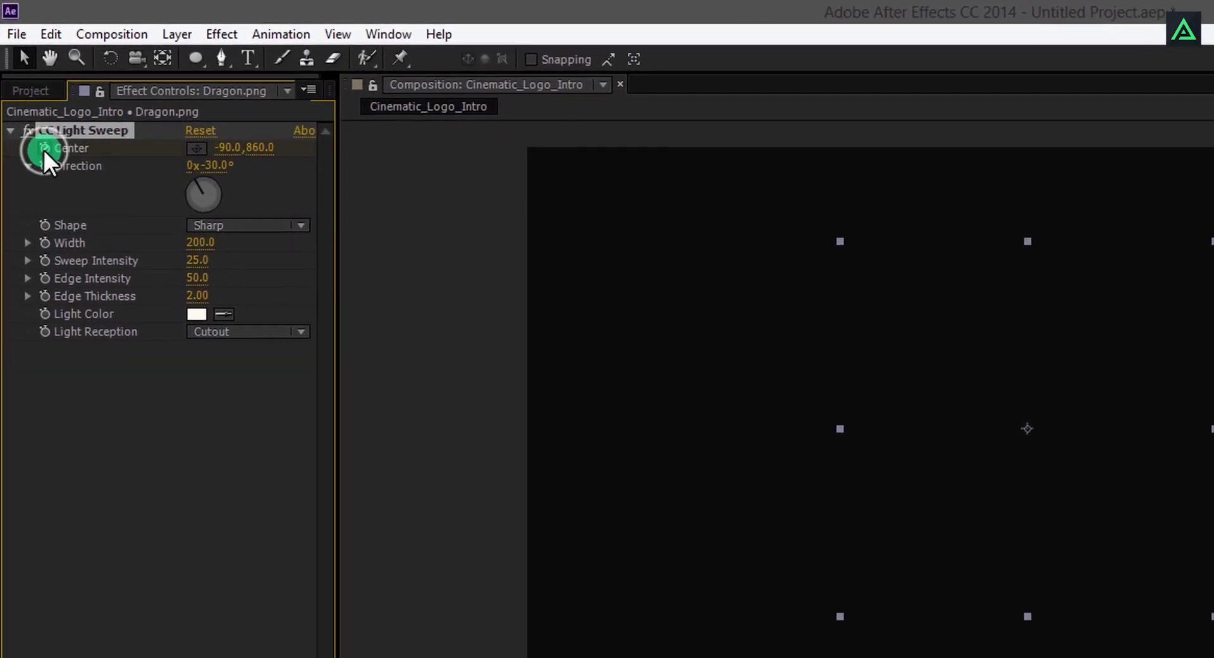
At 5 s, move the sweep's Center to the dragon's upper right (1054, 316) and scrub to check.
click(828, 585)
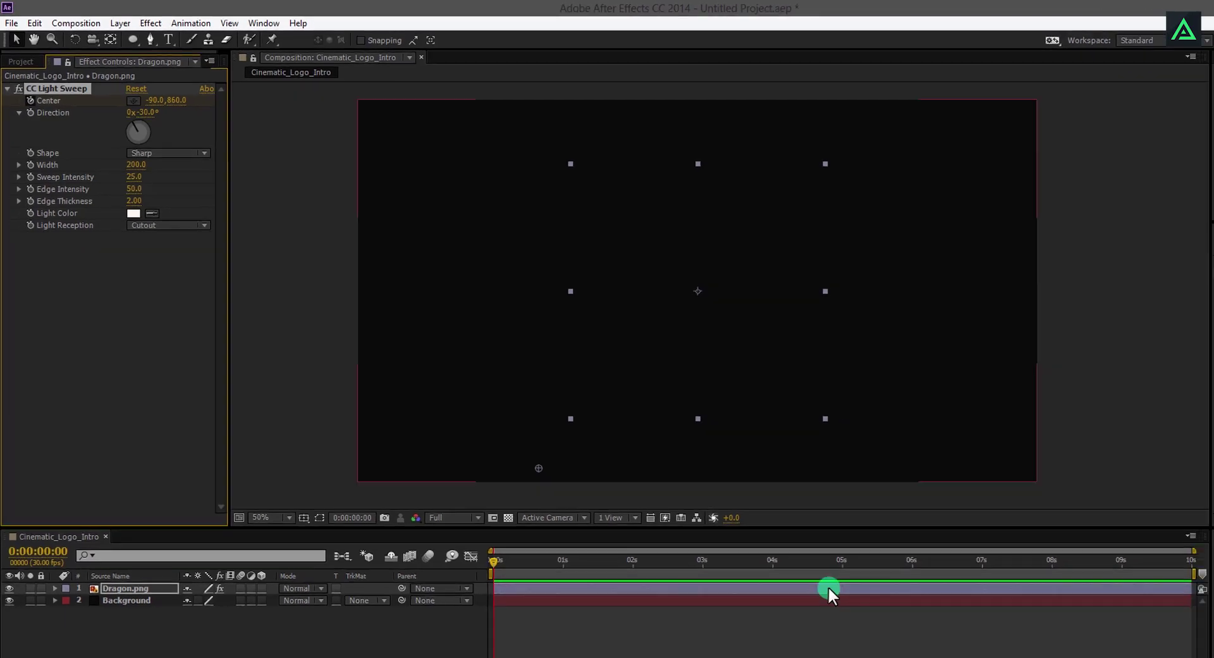
click(841, 560)
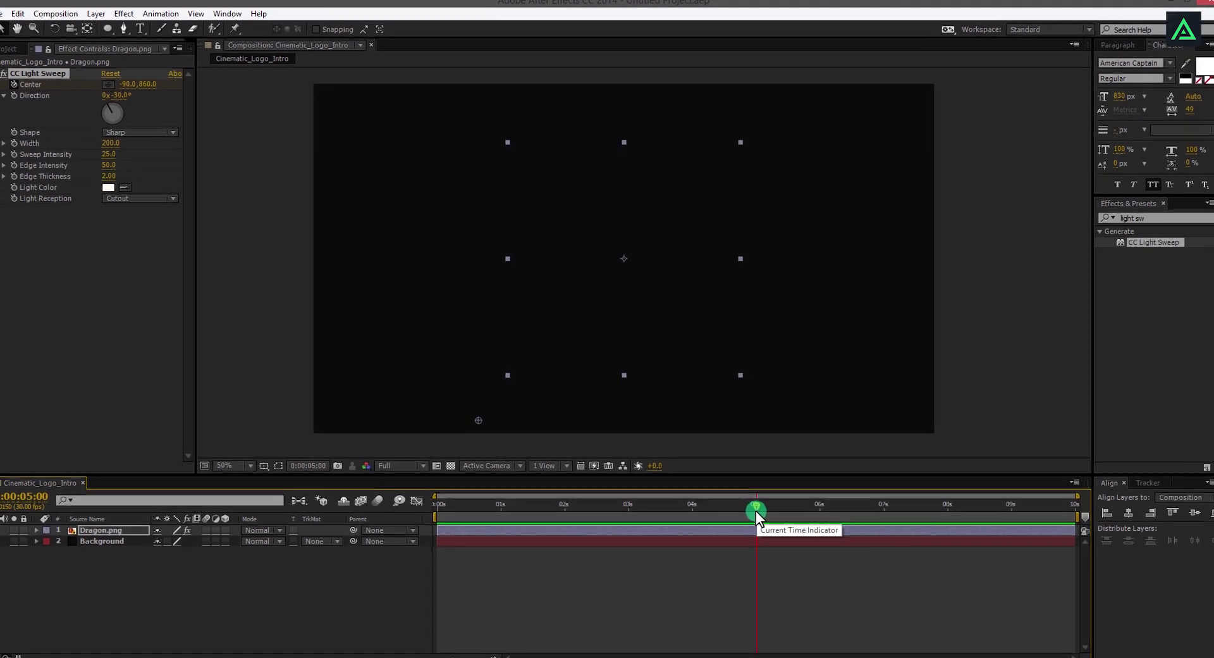
drag(478, 420, 895, 227)
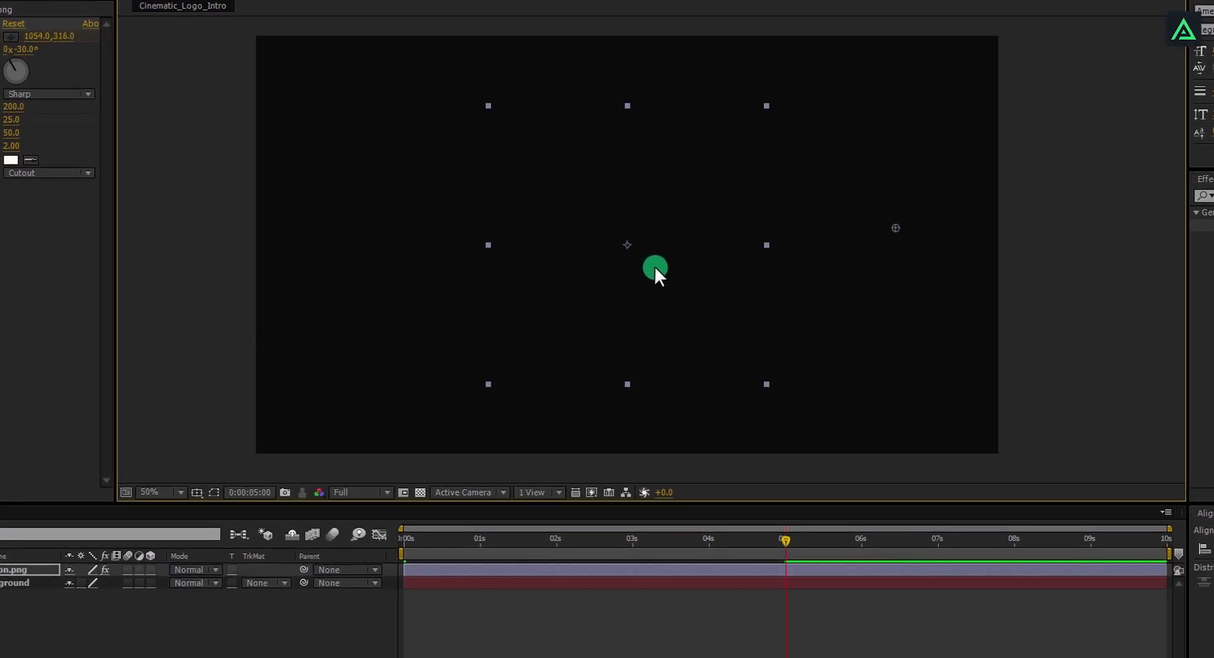
drag(411, 541, 557, 556)
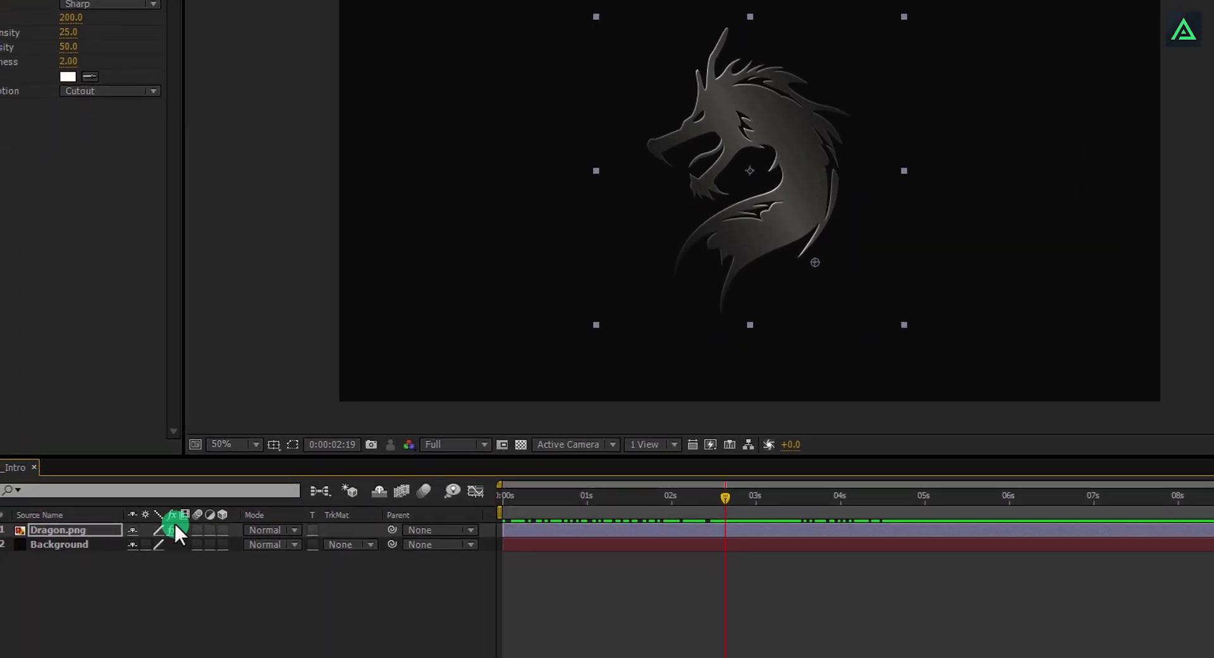
Apply Easy Ease to both Center keyframes of the dragon's light sweep.
click(28, 569)
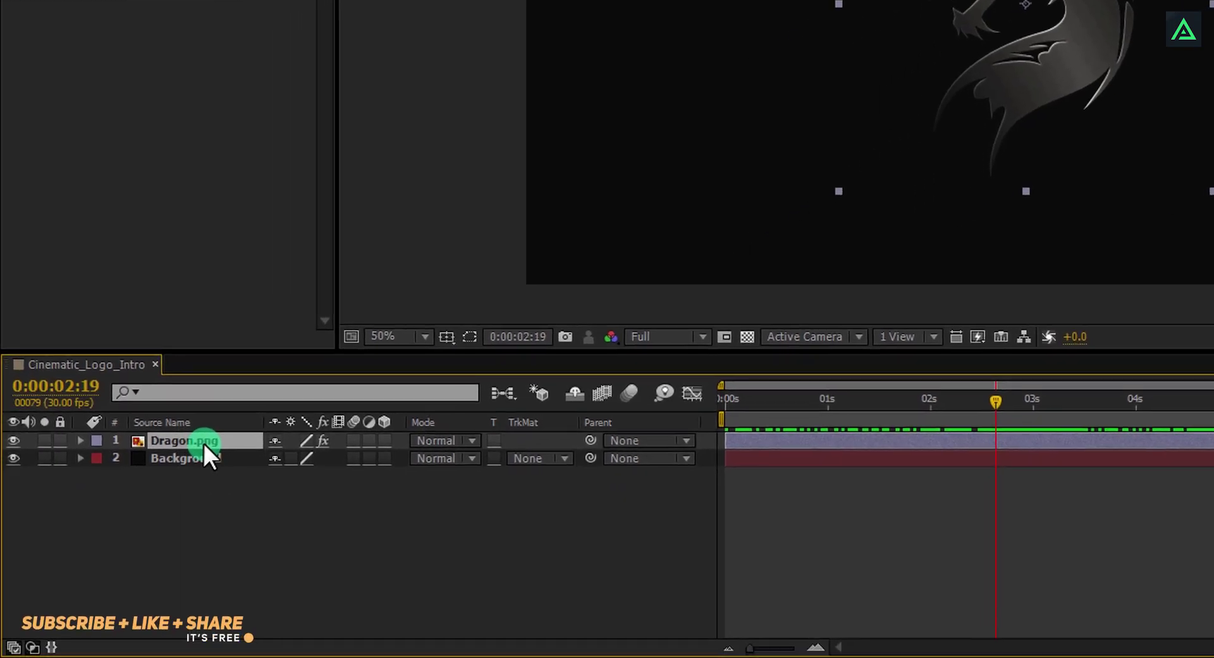
key(u)
drag(1127, 481, 616, 533)
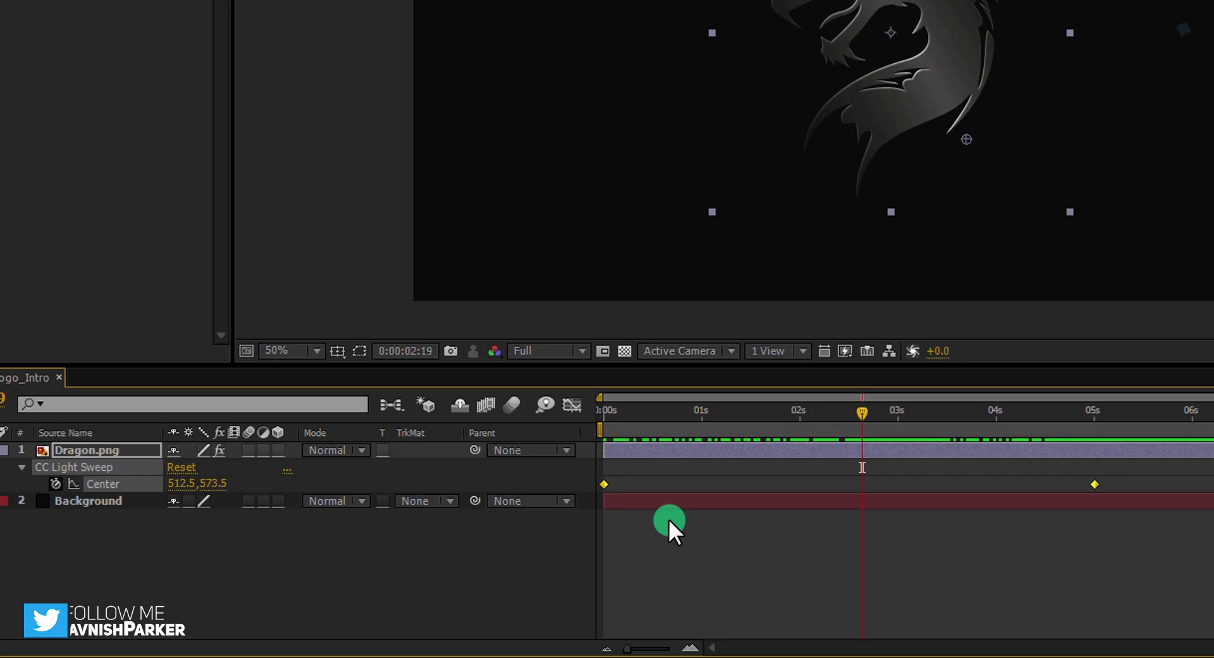
key(F9)
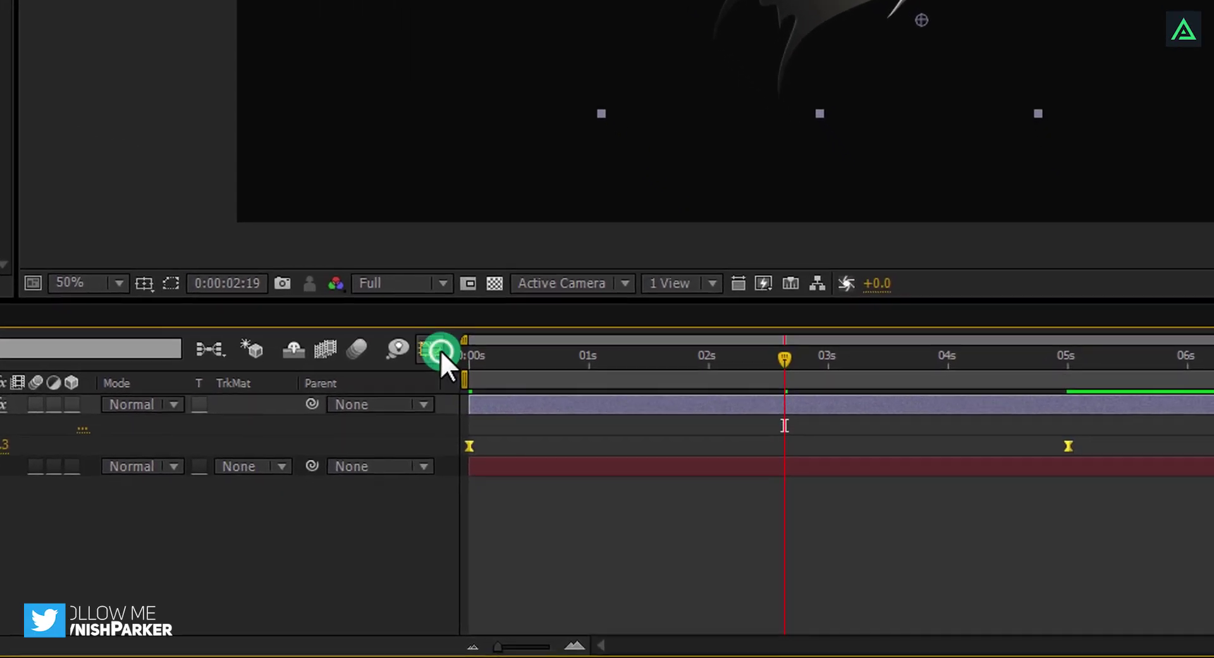
Shape the speed graph so the sweep starts at full speed and slows gradually, then preview.
click(545, 395)
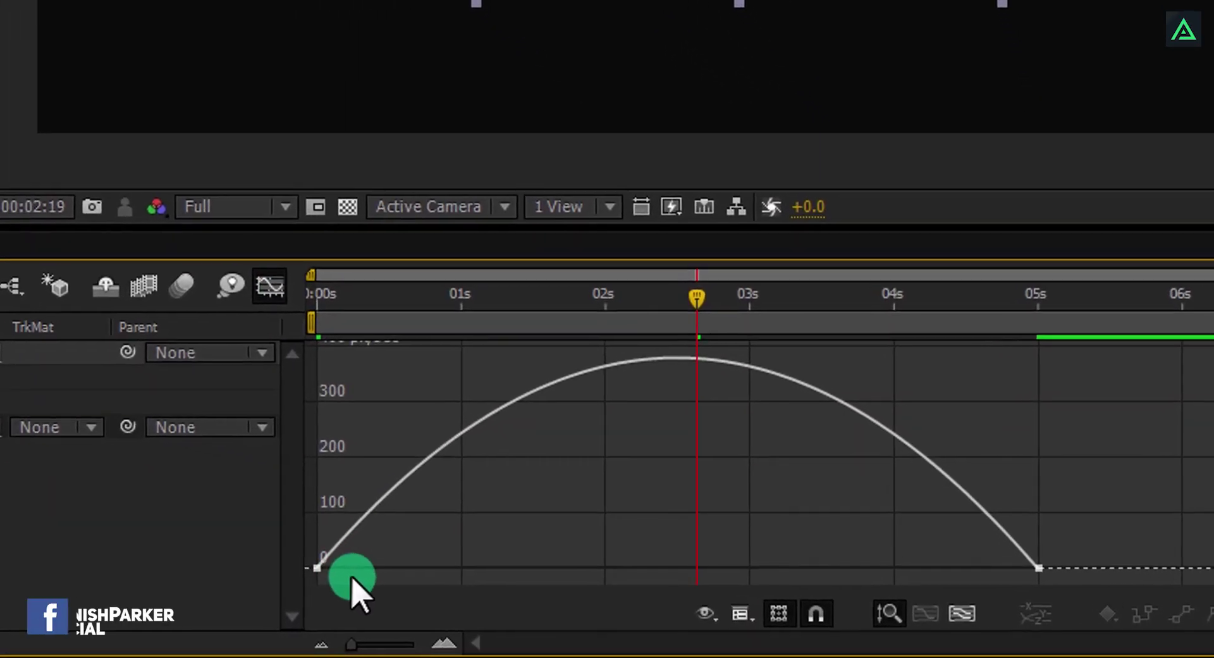
click(423, 578)
click(326, 563)
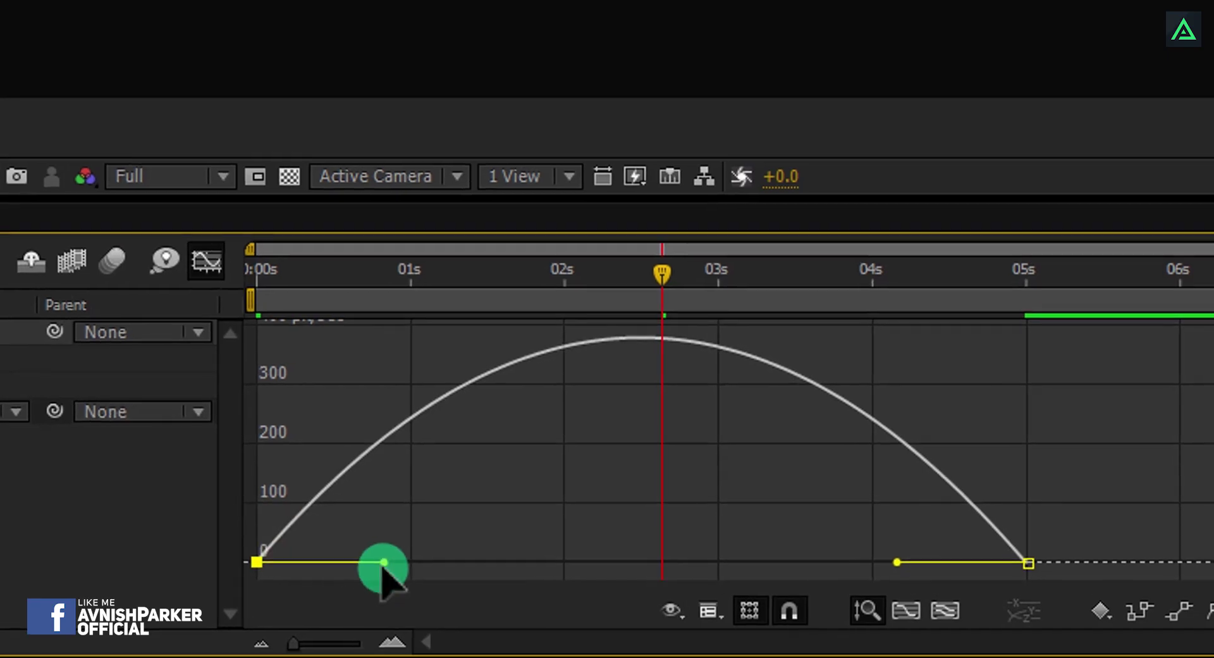
drag(417, 565, 262, 557)
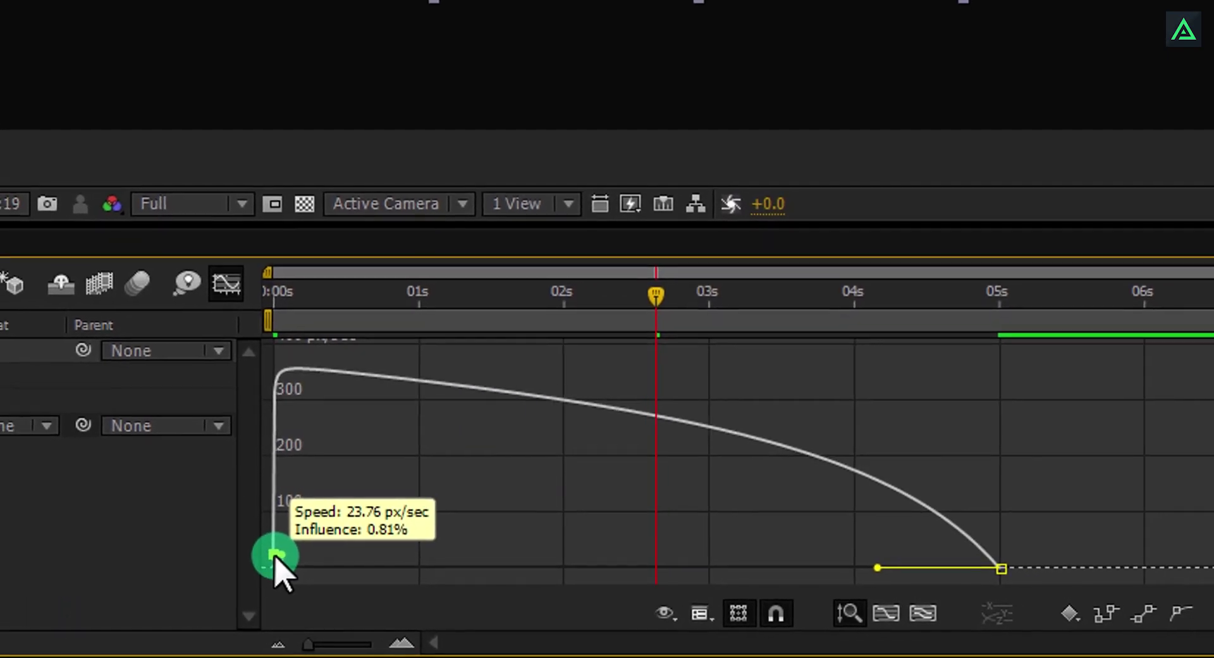
drag(877, 568, 721, 600)
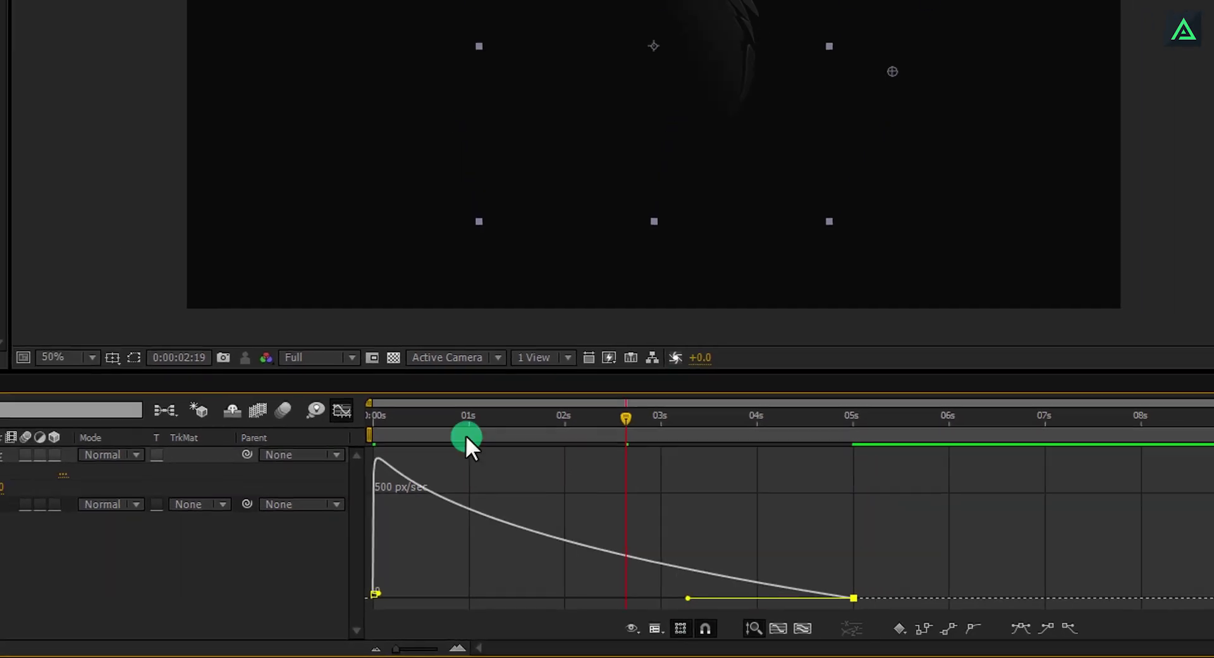
drag(389, 435, 618, 536)
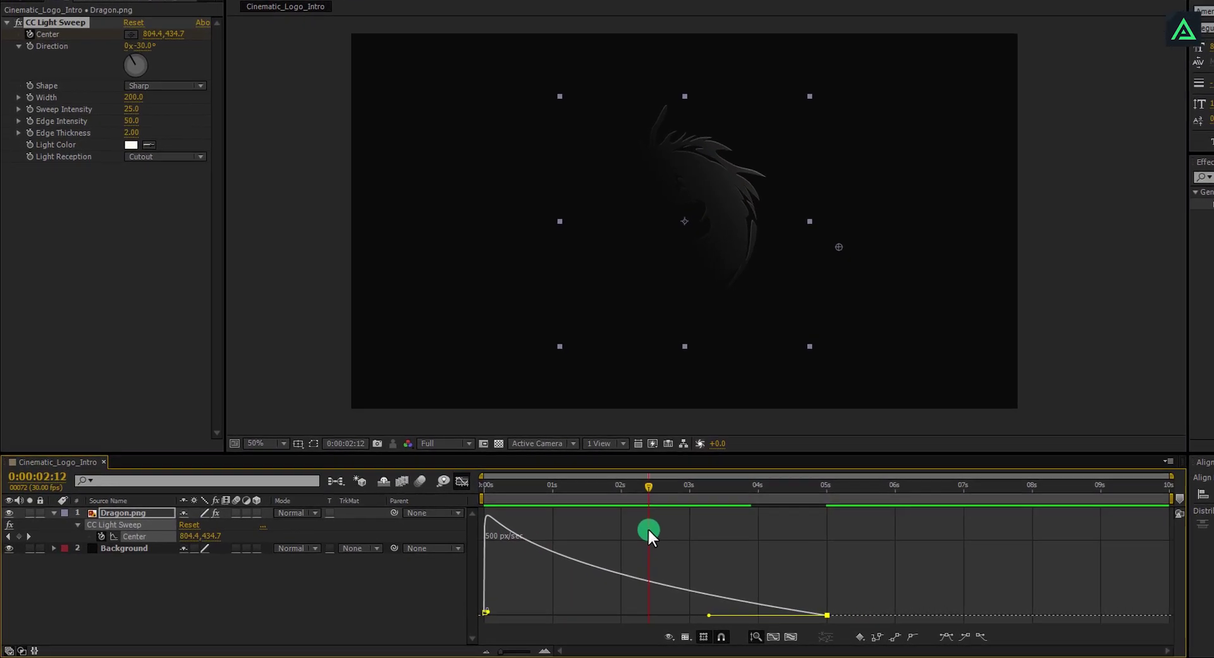
key(space)
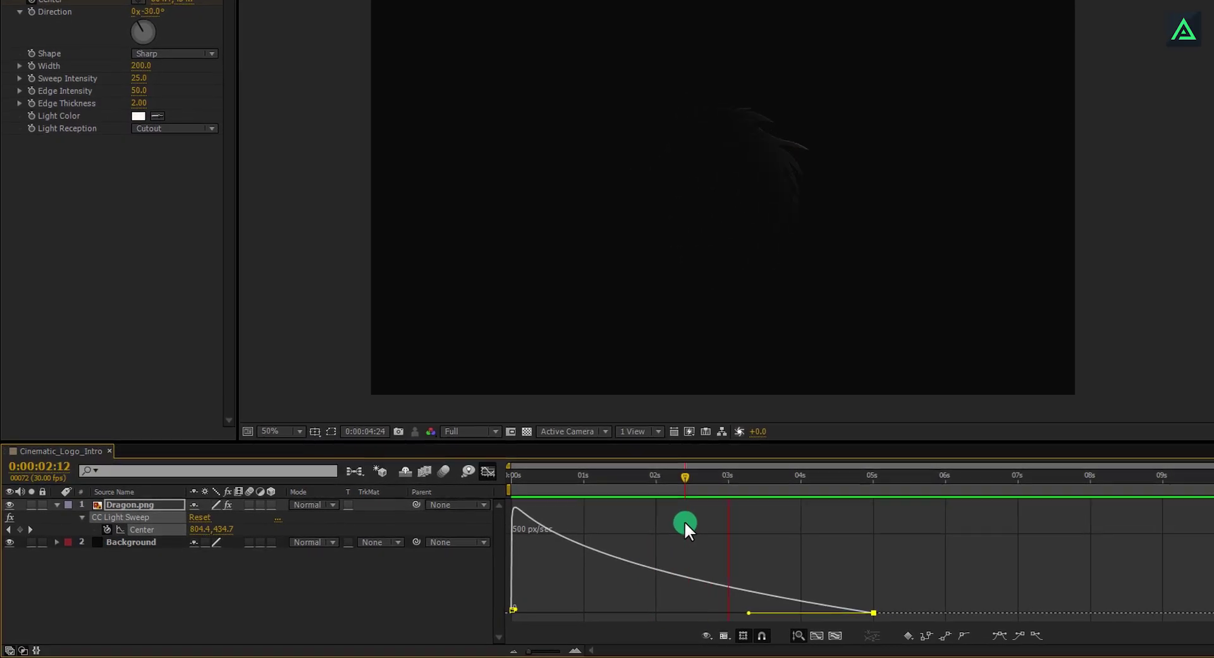
key(space)
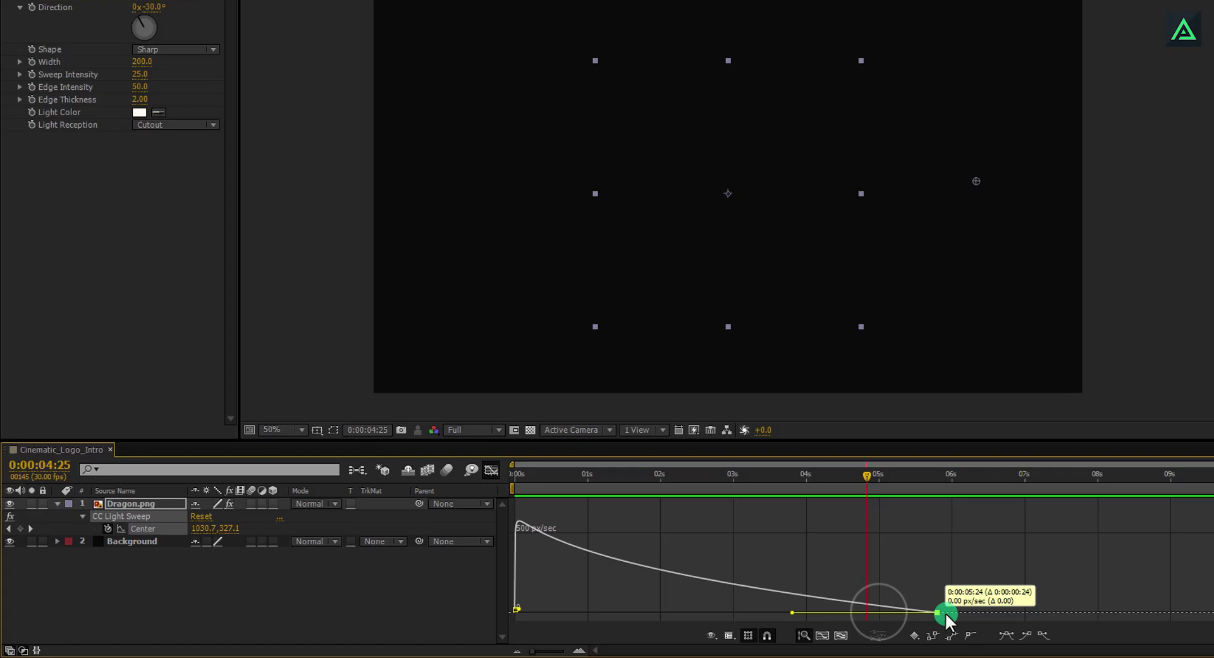
Move the final Center keyframe later, to about 6:17, and preview the retimed sweep.
drag(995, 612, 999, 612)
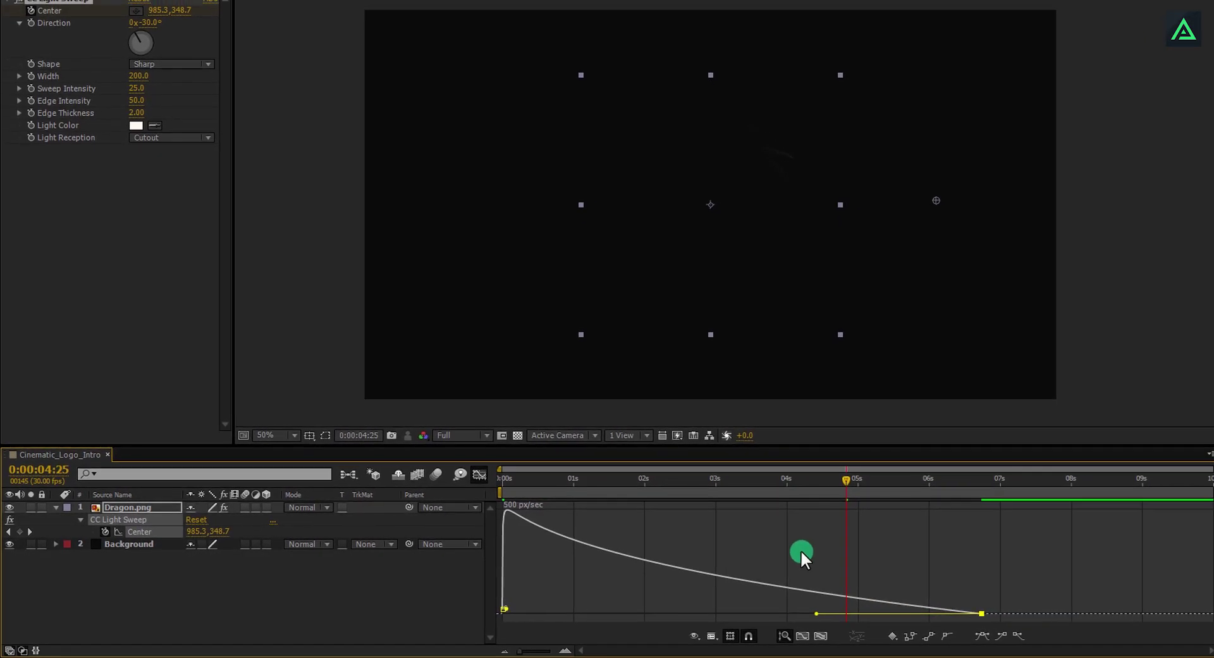
key(space)
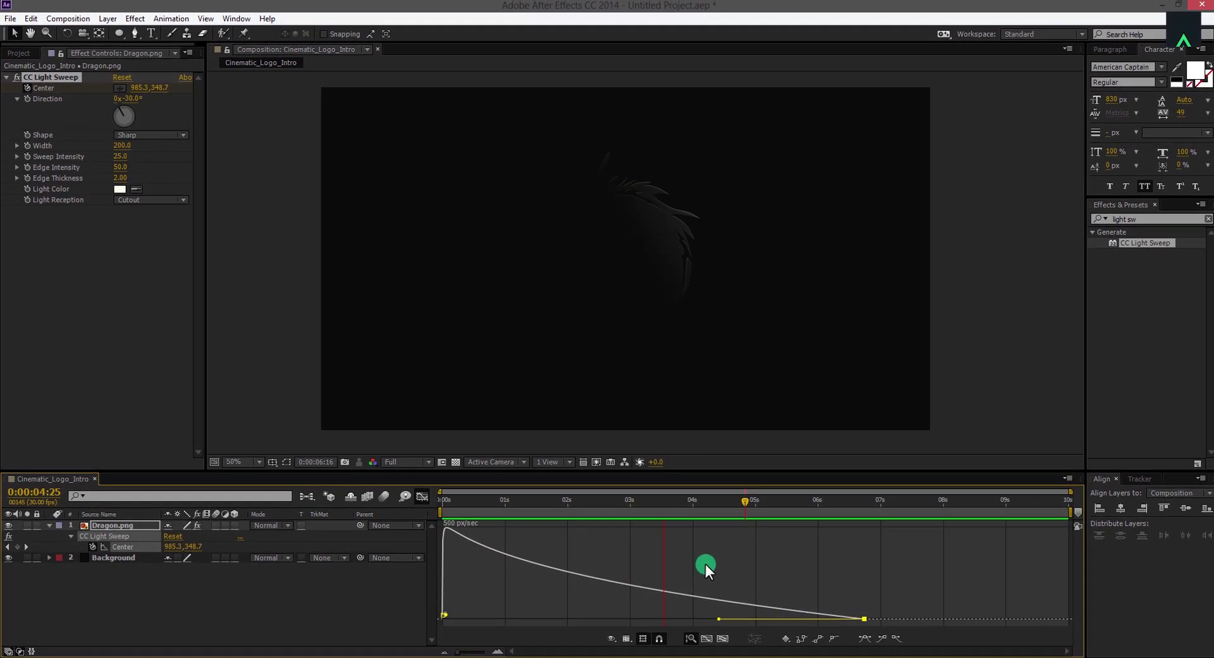
key(space)
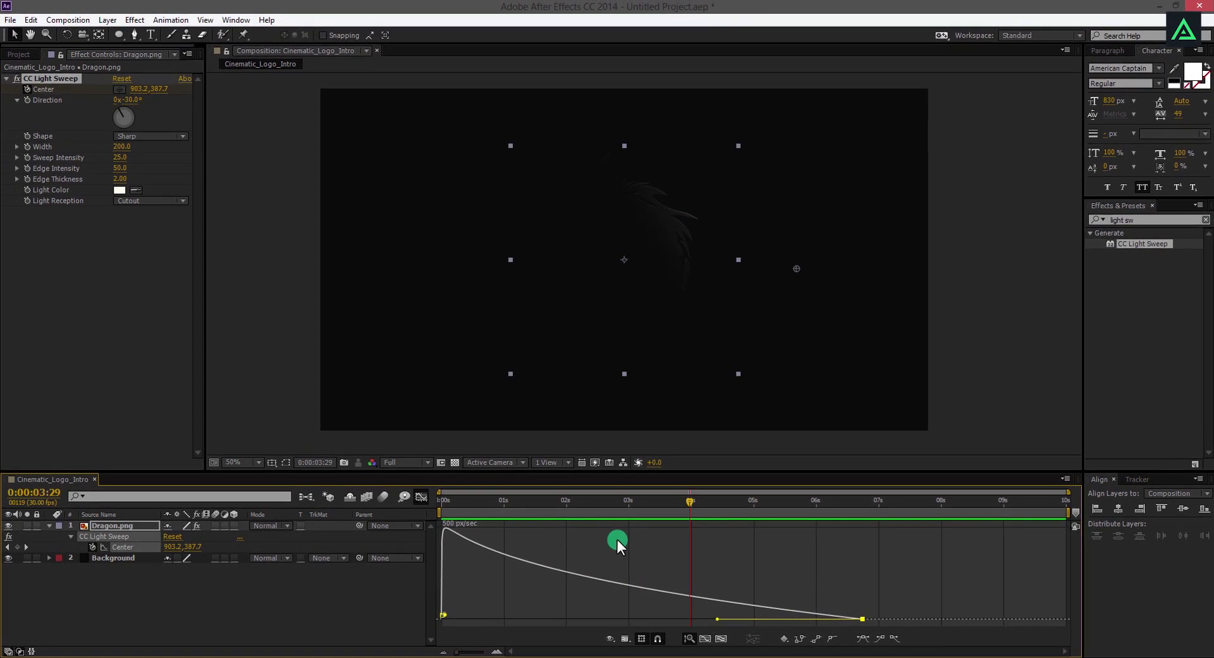
Return to the layer bars view and import Texture.jpg into the project.
click(422, 497)
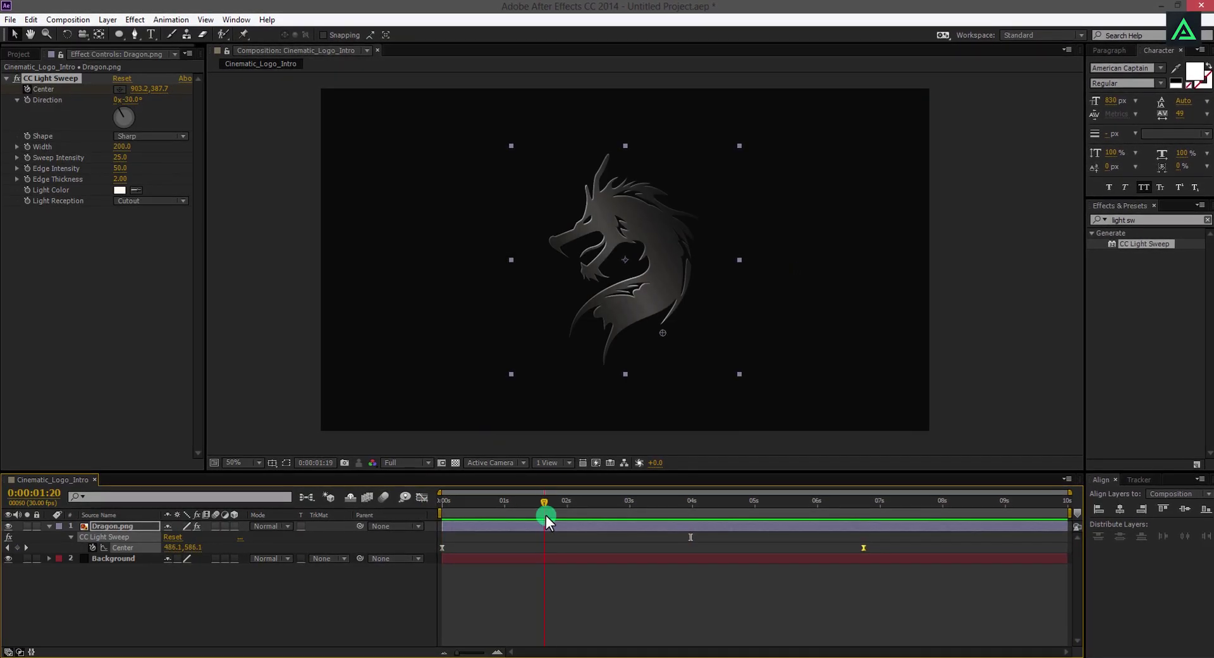
drag(545, 515, 552, 515)
click(675, 337)
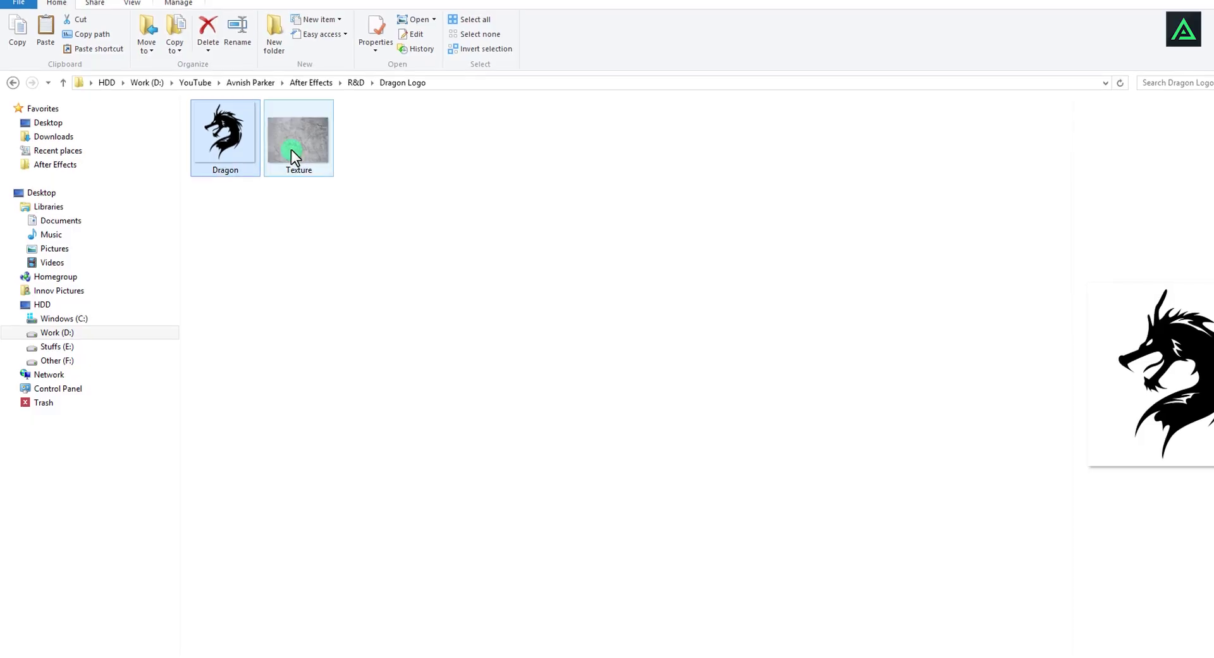
drag(291, 149, 131, 361)
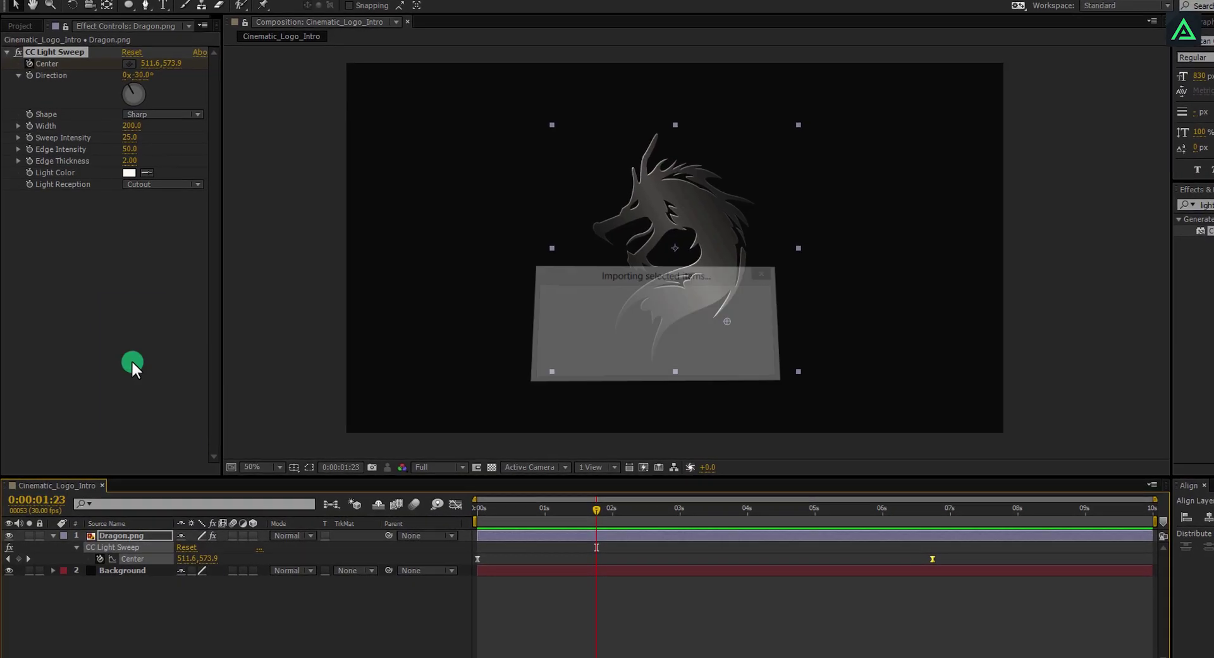
click(20, 28)
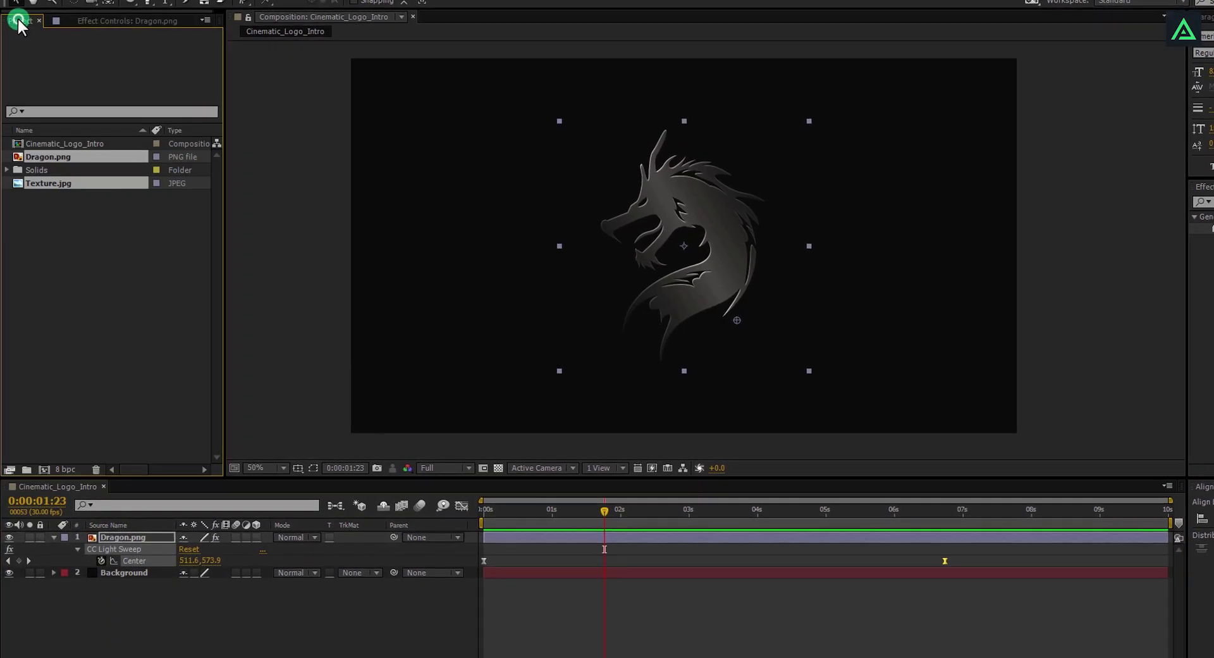
Add Texture.jpg as a hidden layer above Background, below Dragon.png.
click(40, 191)
click(41, 182)
drag(111, 509, 155, 578)
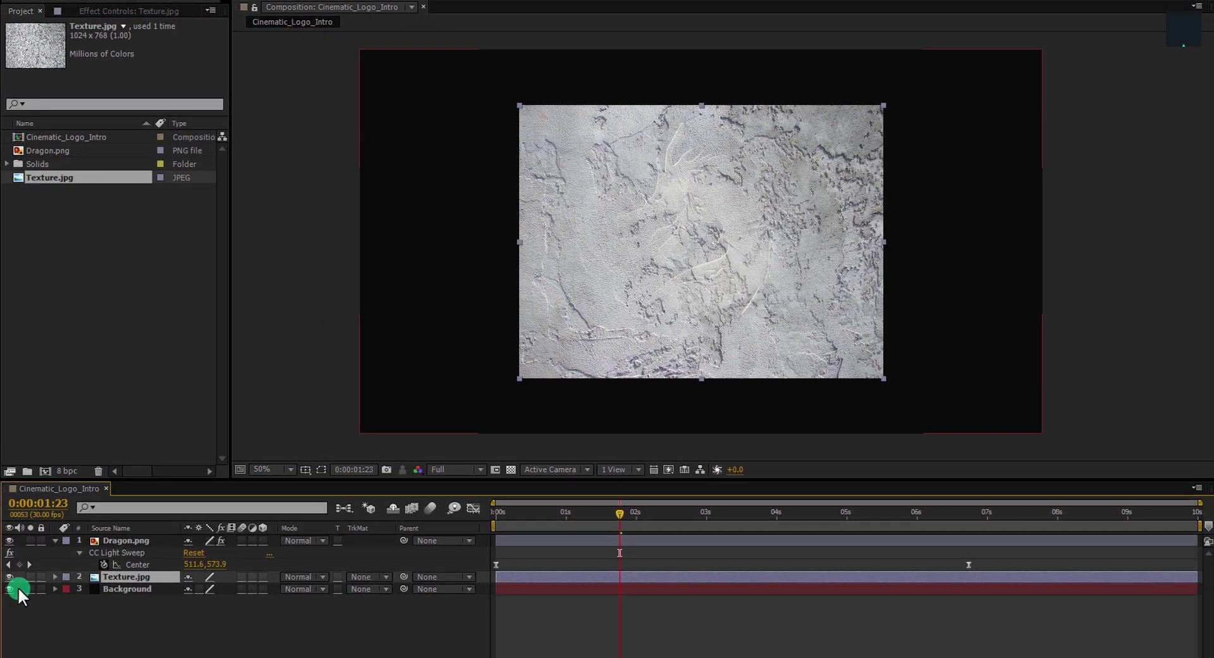
click(9, 576)
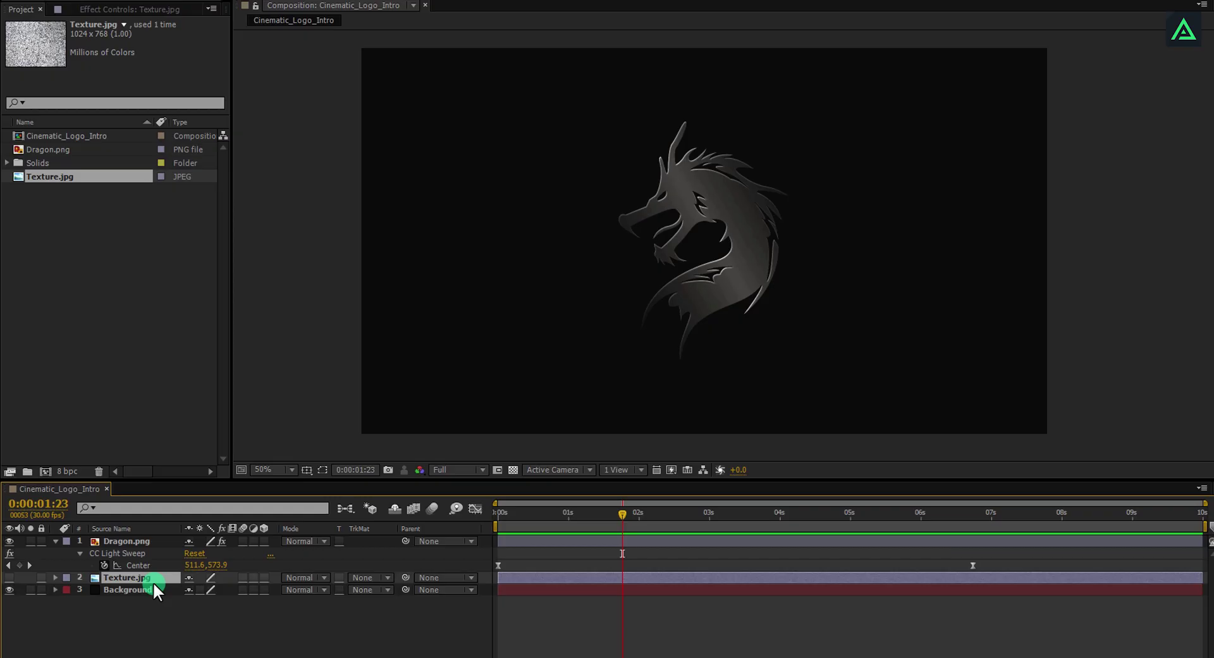
Apply Texturize to Dragon.png using Texture.jpg as the texture layer, contrast 2.0, light at 175°.
click(137, 541)
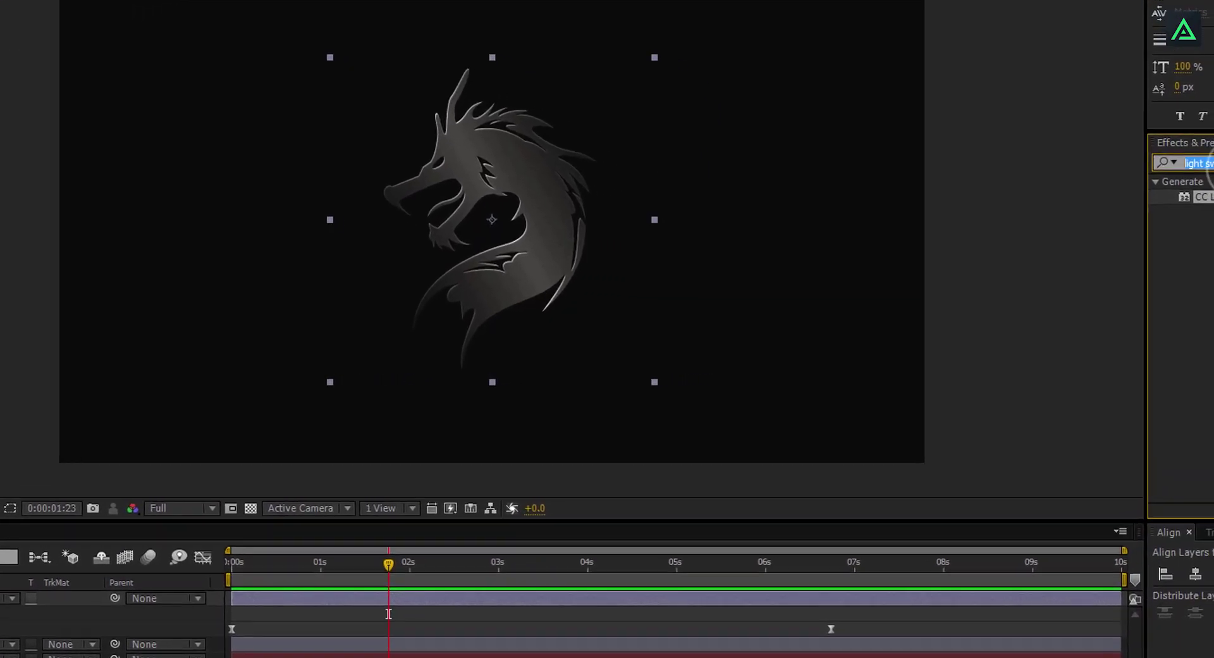
click(1194, 148)
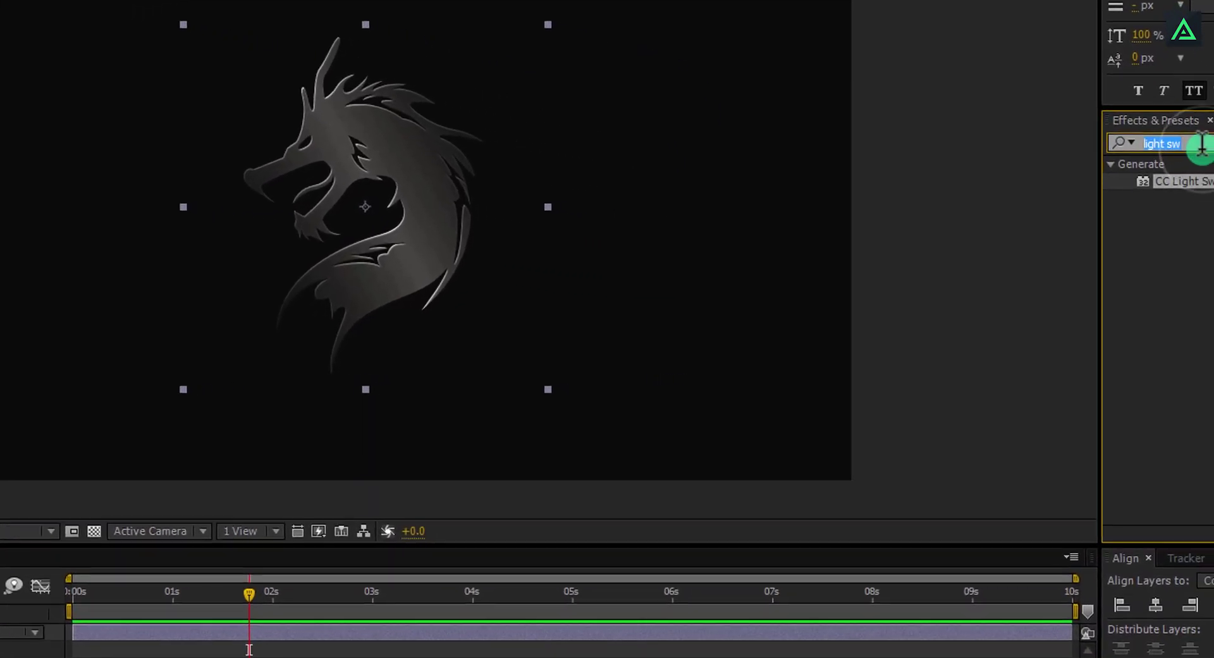
text(tex)
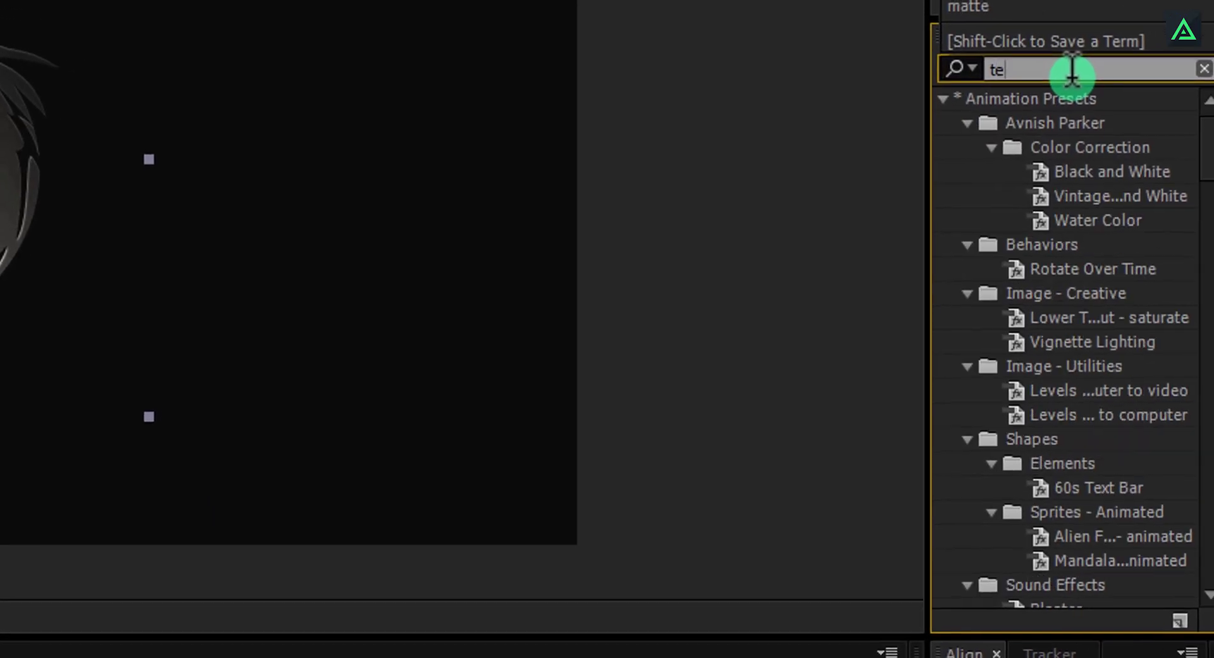
text(tur)
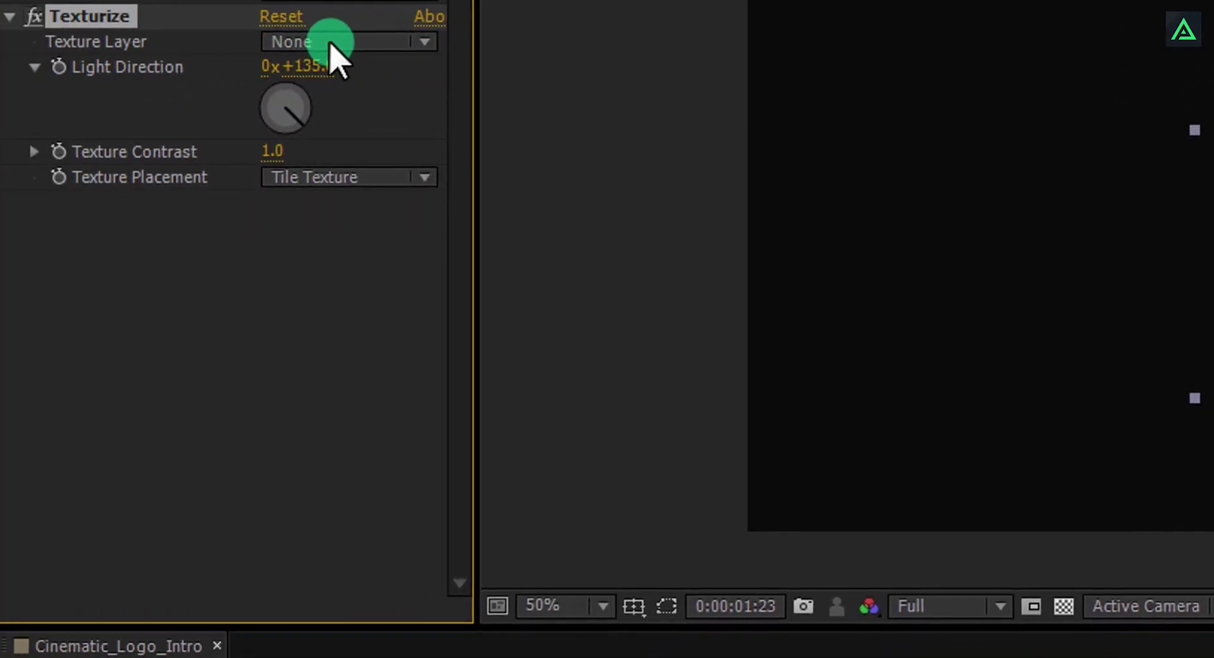
click(335, 44)
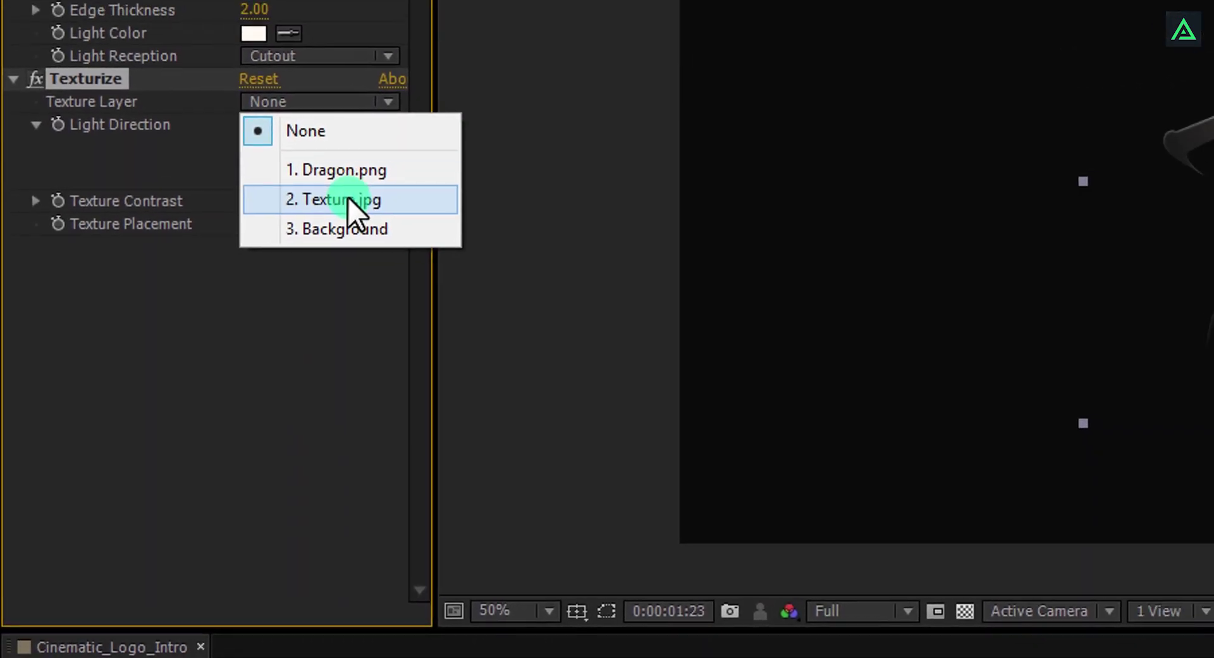
click(368, 152)
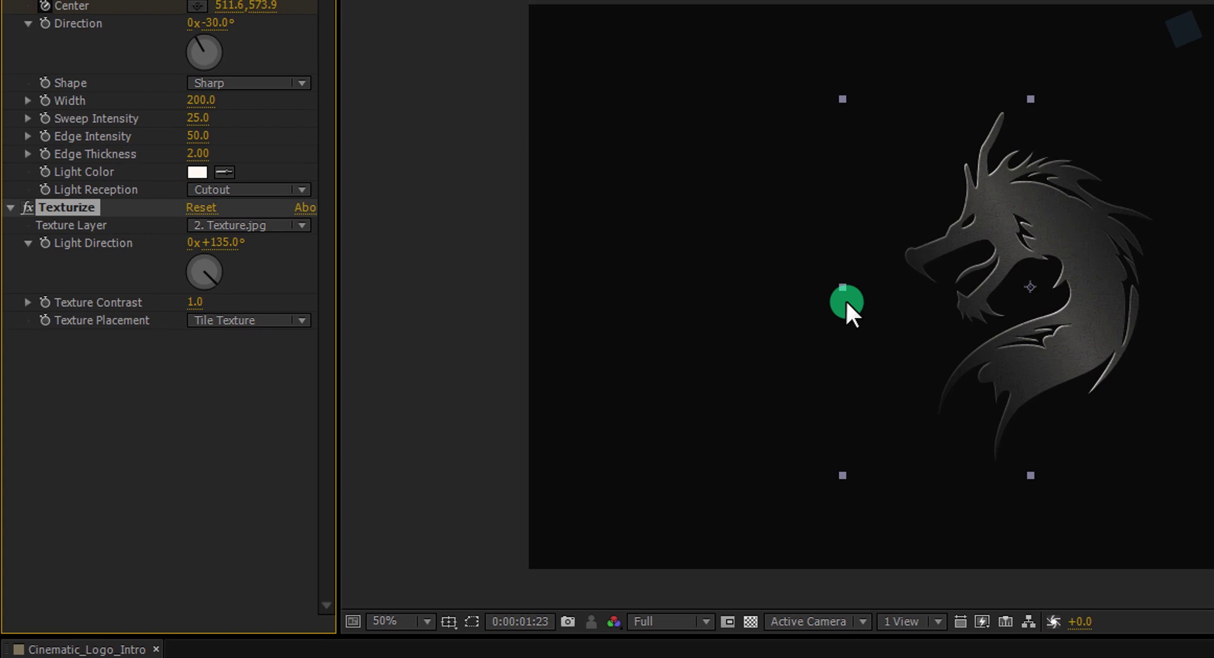
Reduce the CC Light Sweep's Edge Intensity to 10.
scroll(1034, 265, up, 2)
drag(1038, 271, 731, 302)
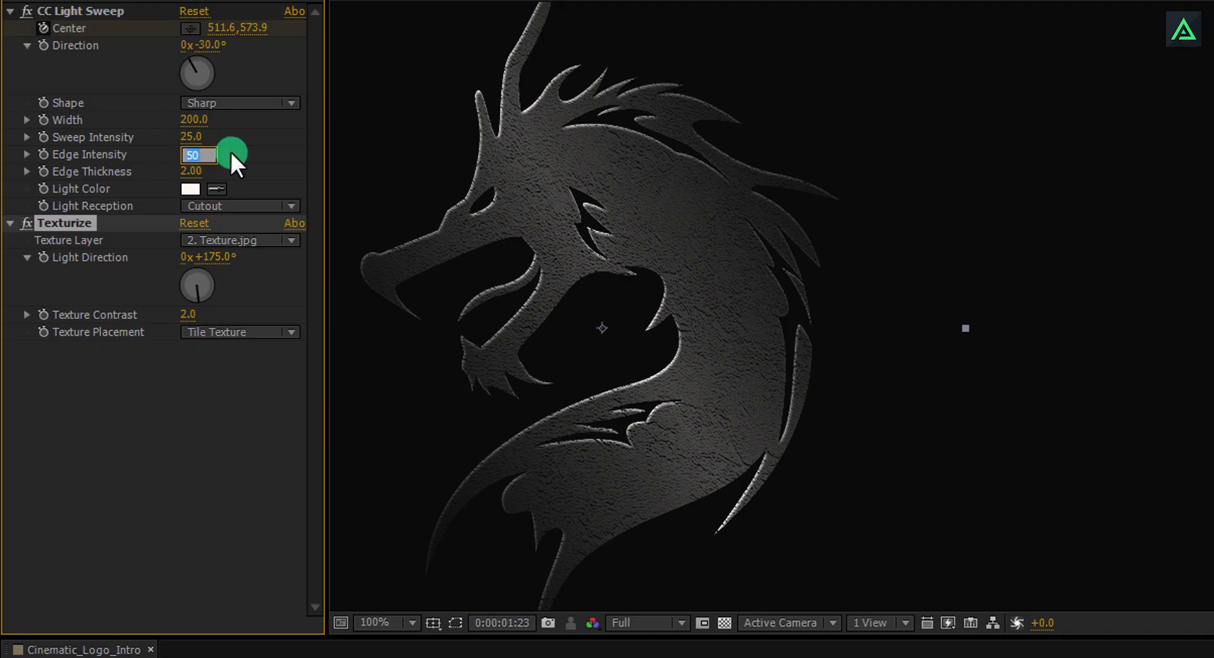
text(10)
key(Return)
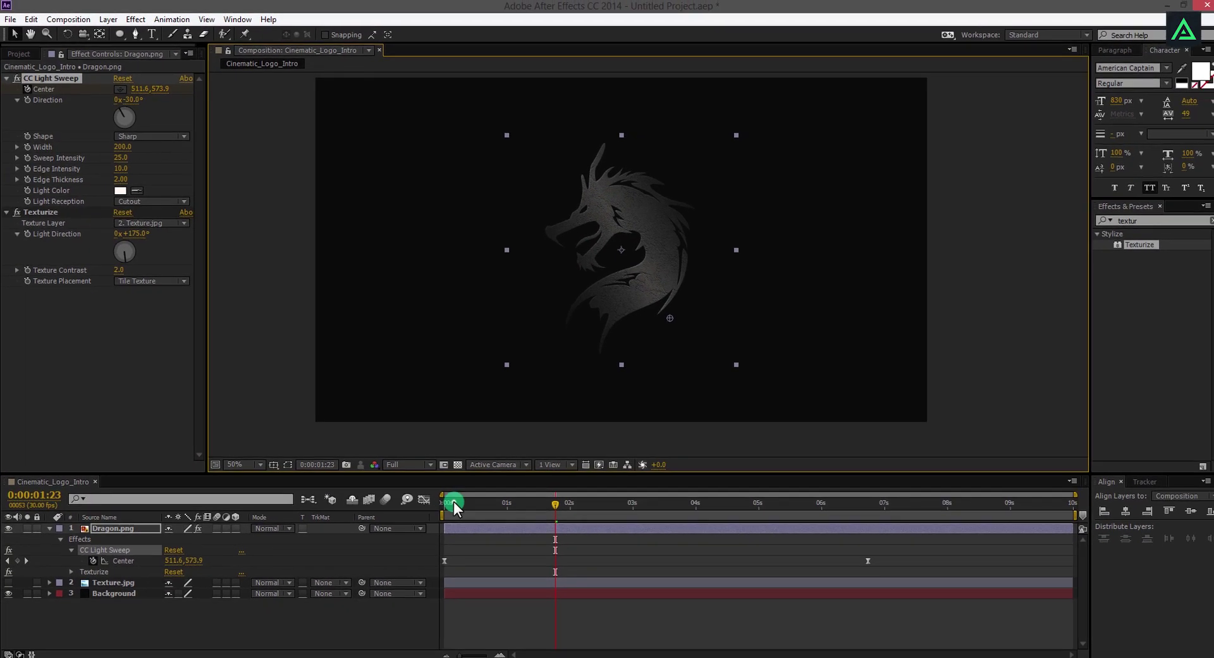
Keyframe the dragon's Scale at 100% at 0 s and 80% at 7 s.
drag(453, 501, 447, 500)
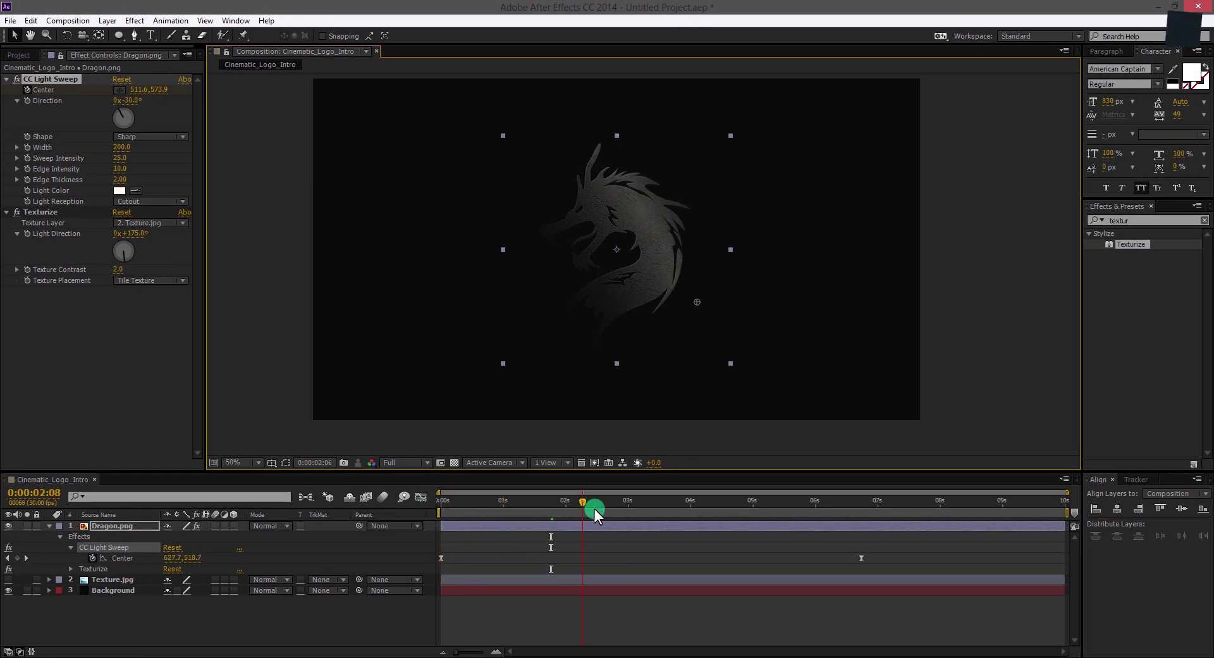
drag(779, 509, 439, 520)
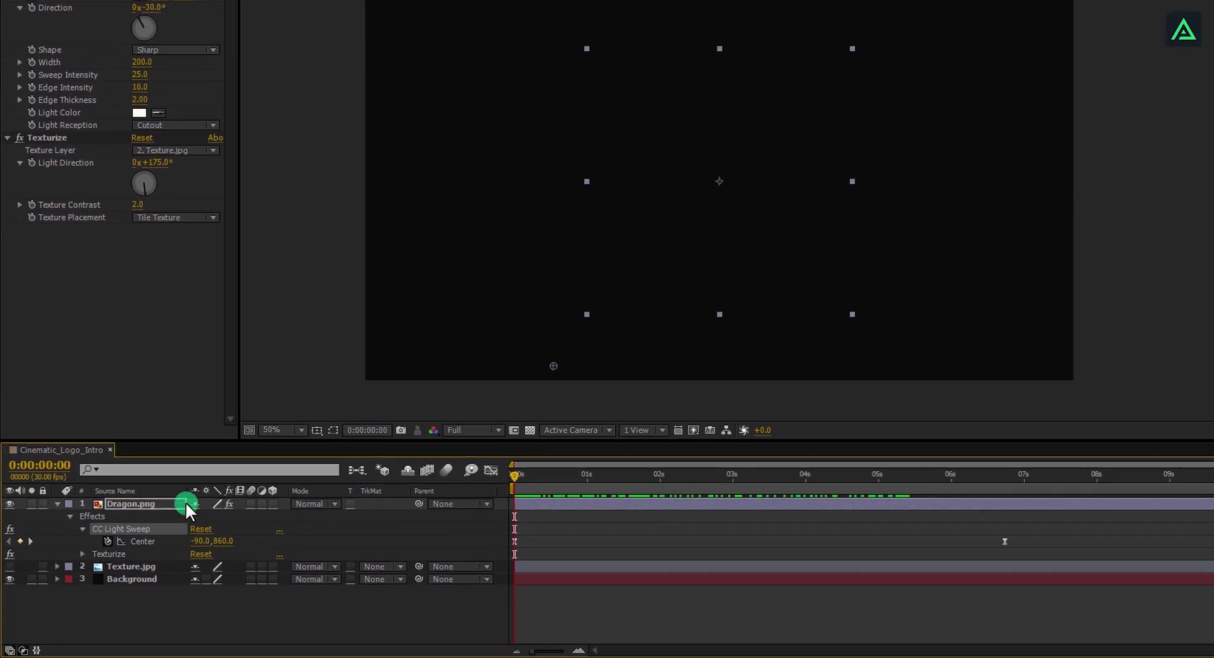
click(131, 516)
key(s)
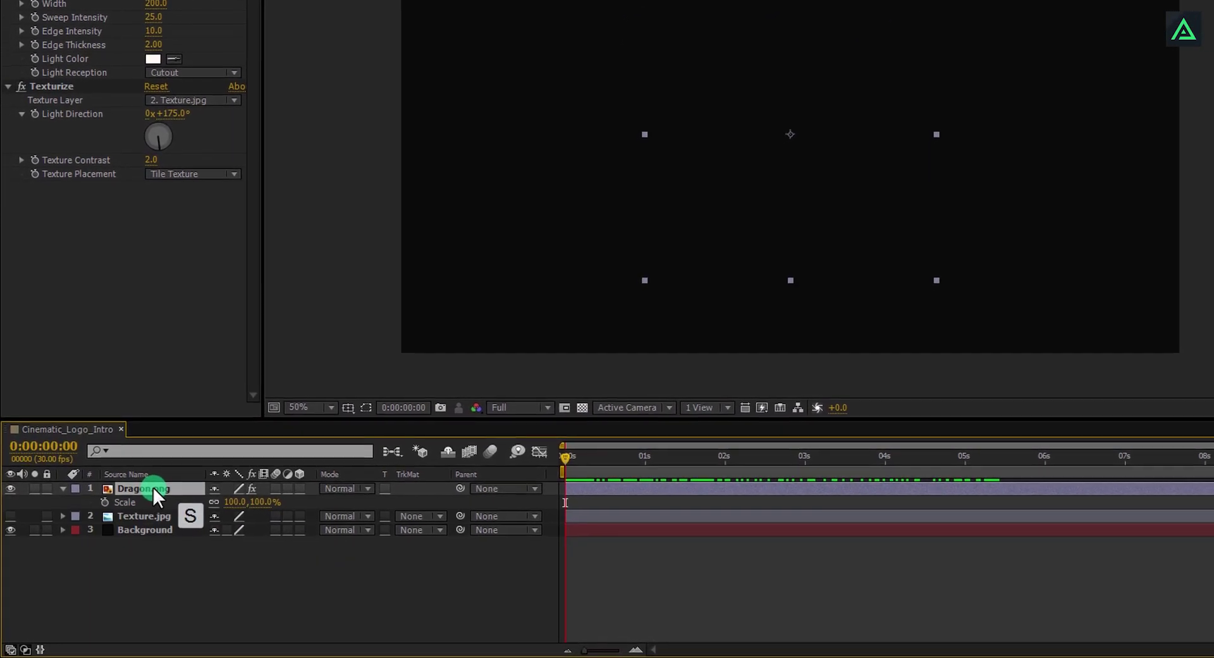
click(105, 502)
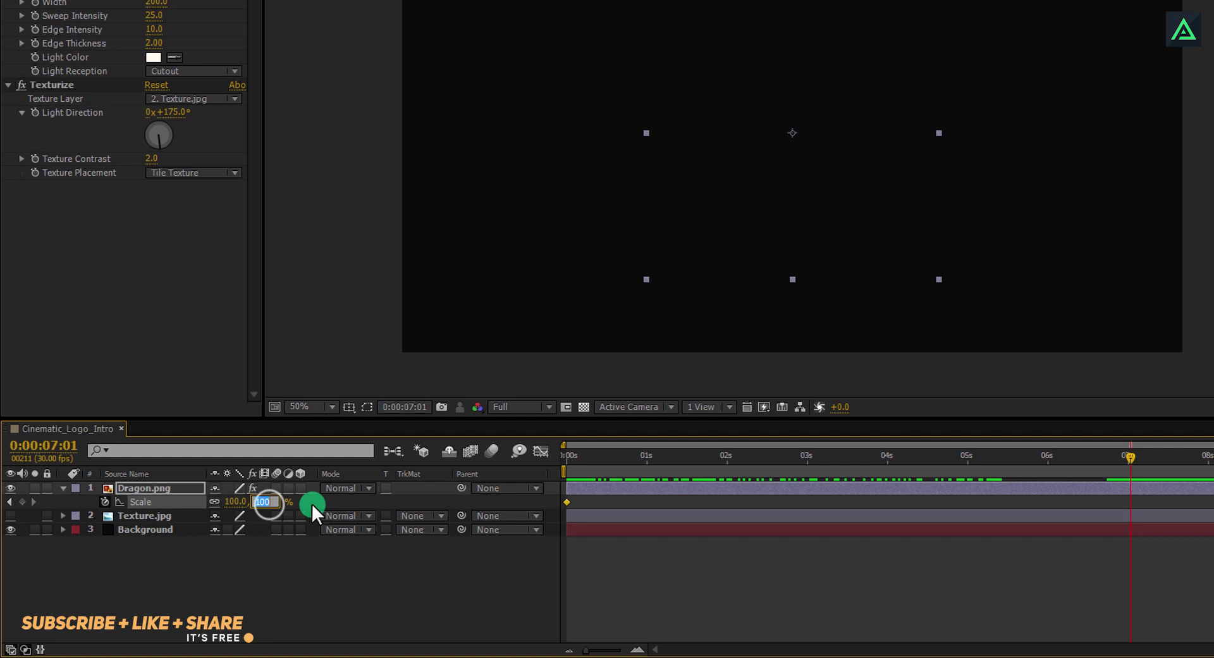
text(80)
key(Return)
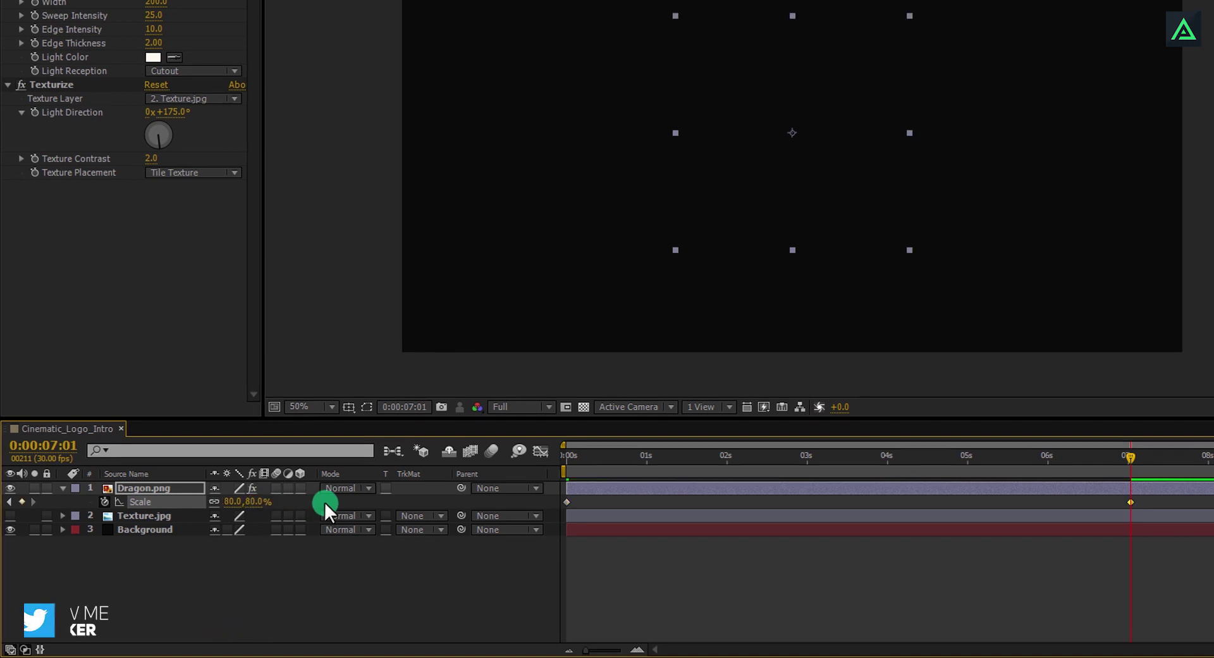
Easy Ease both Scale keyframes and stretch their influence handles in the speed graph.
drag(1159, 504, 499, 514)
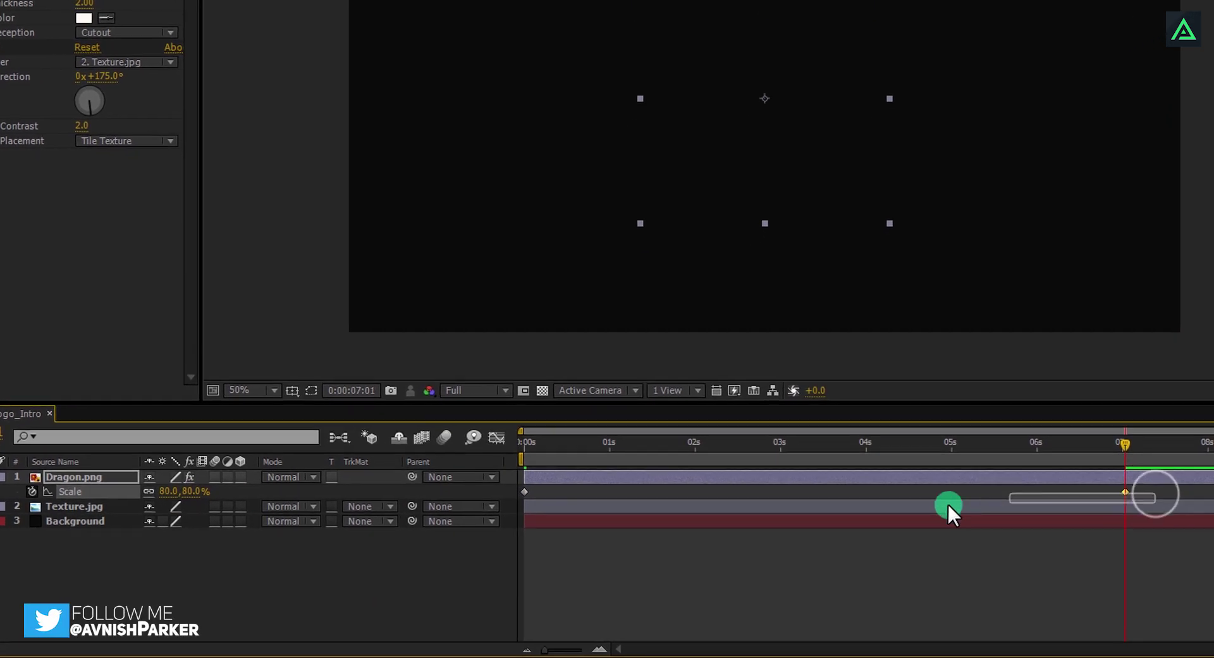
key(F9)
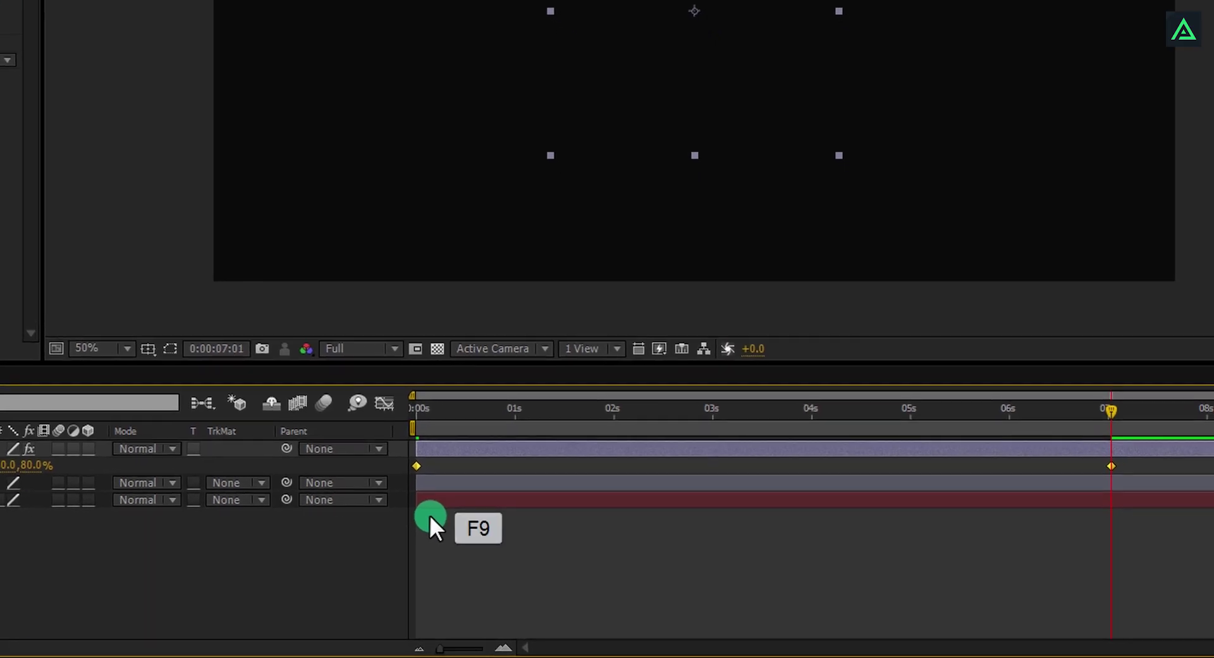
click(384, 403)
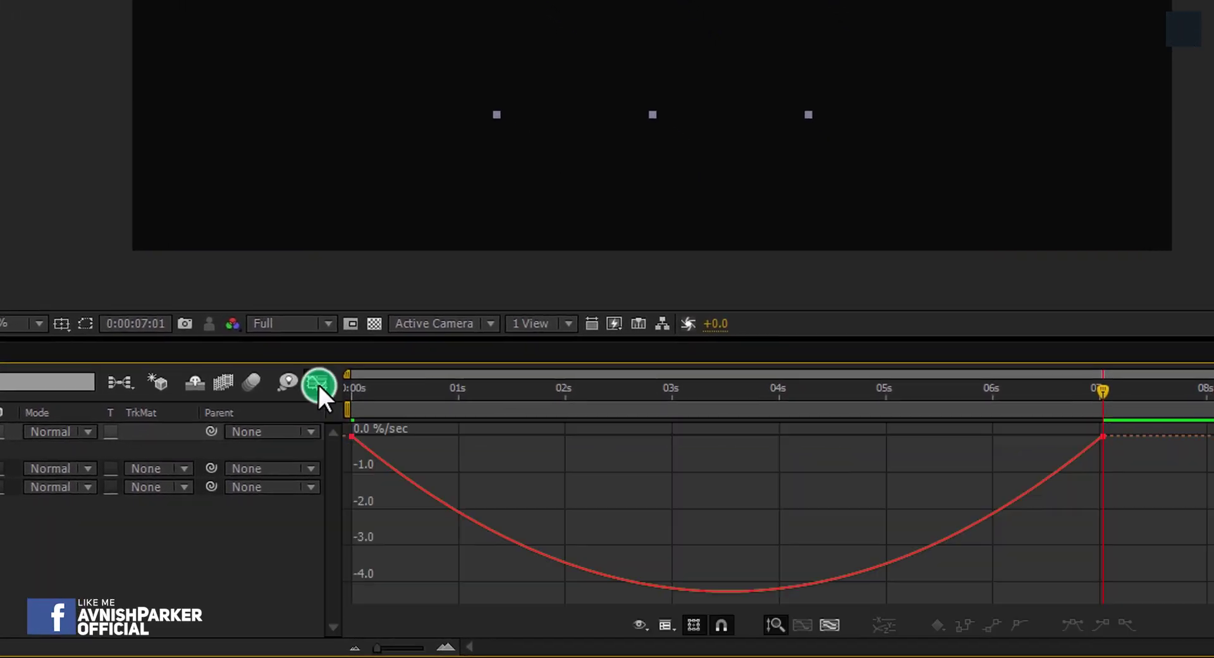
drag(1073, 501, 747, 484)
click(485, 471)
drag(506, 499, 542, 509)
click(405, 481)
click(486, 491)
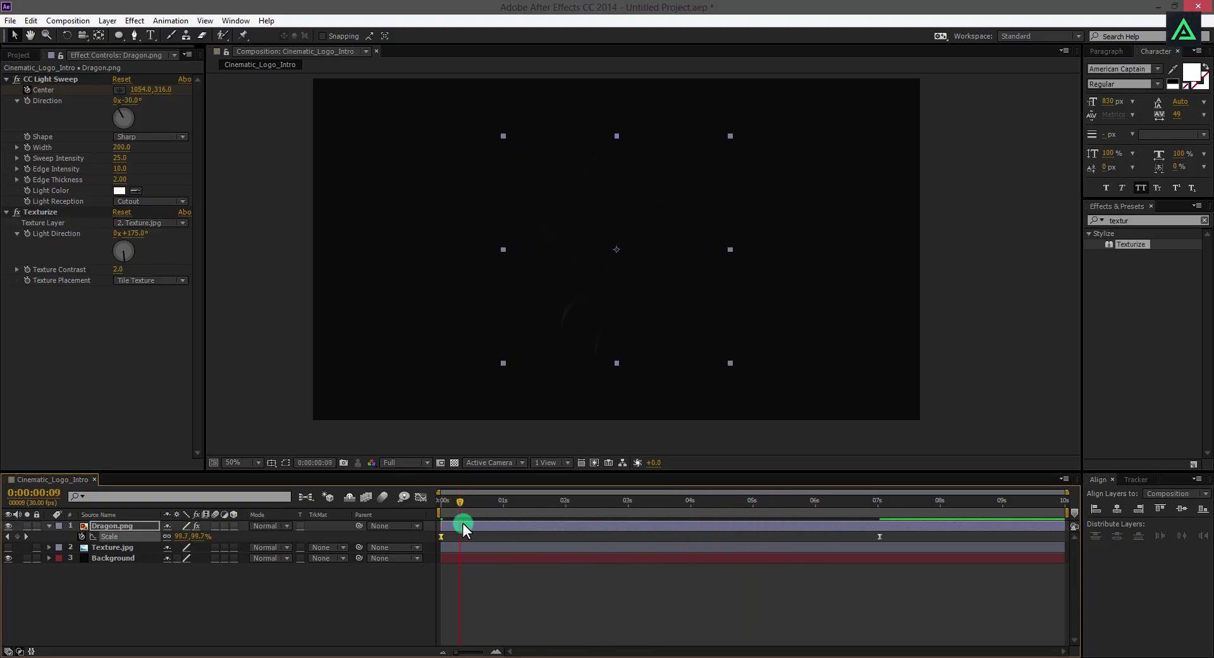
Create a new solid layer named Particles.
drag(540, 516, 603, 503)
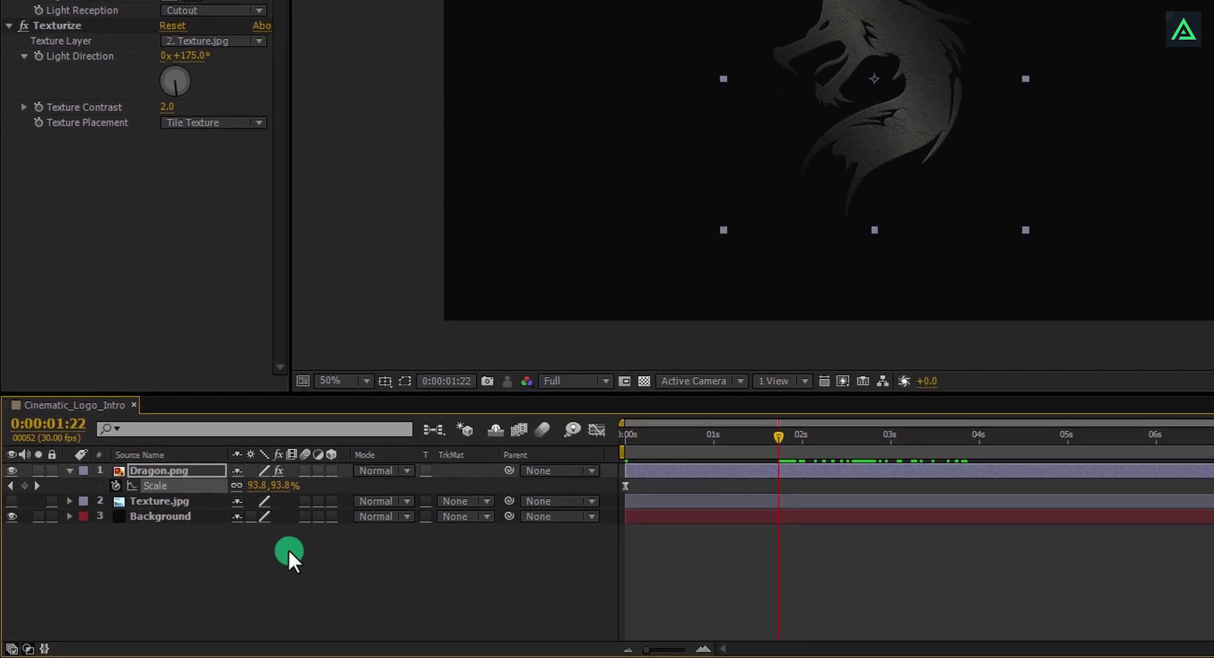
right_click(287, 547)
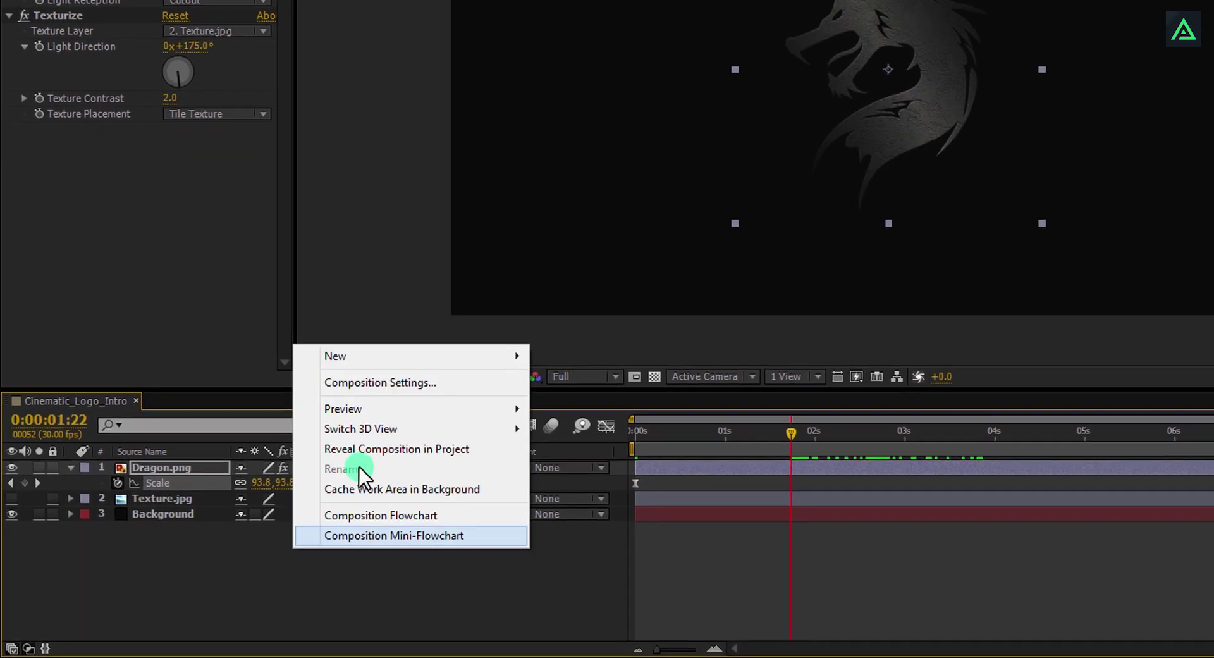
click(357, 365)
click(593, 399)
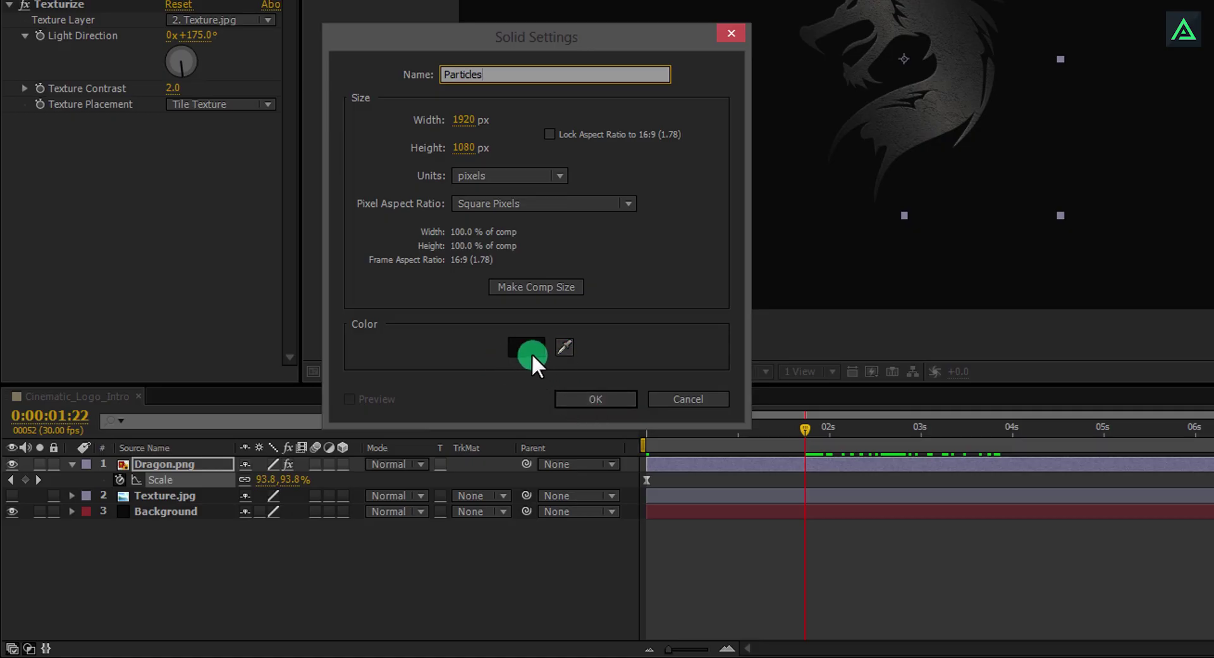
click(579, 398)
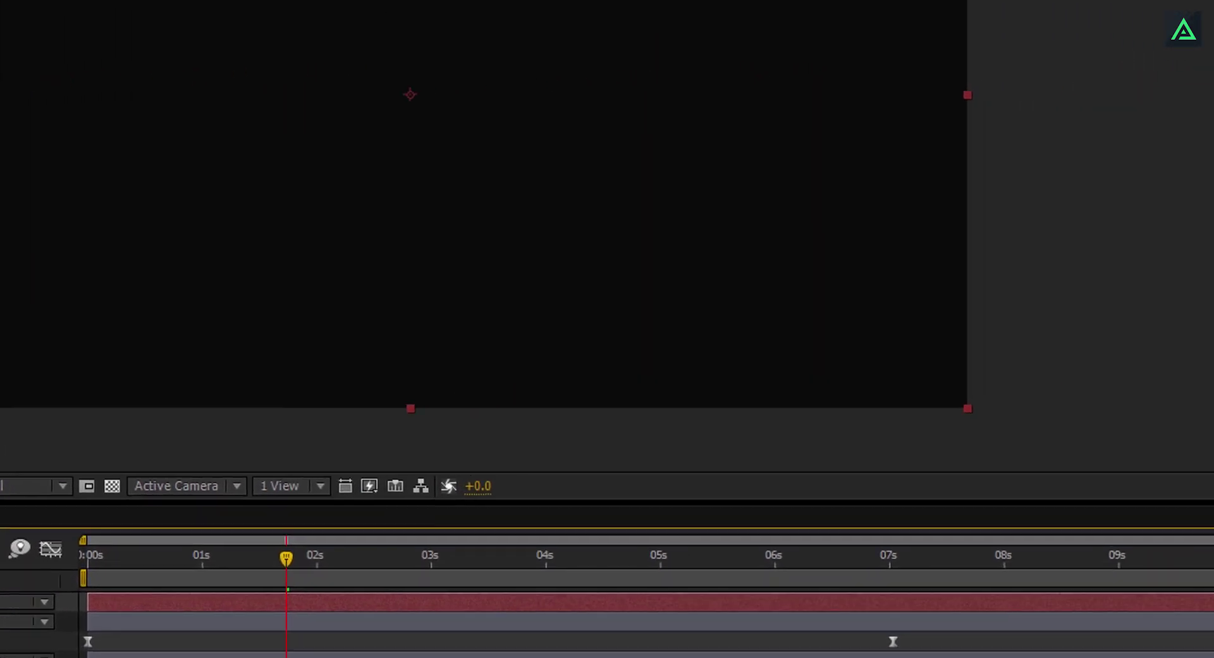
Apply CC Snowfall to Particles with flake size 15 and 200 flakes.
click(1203, 54)
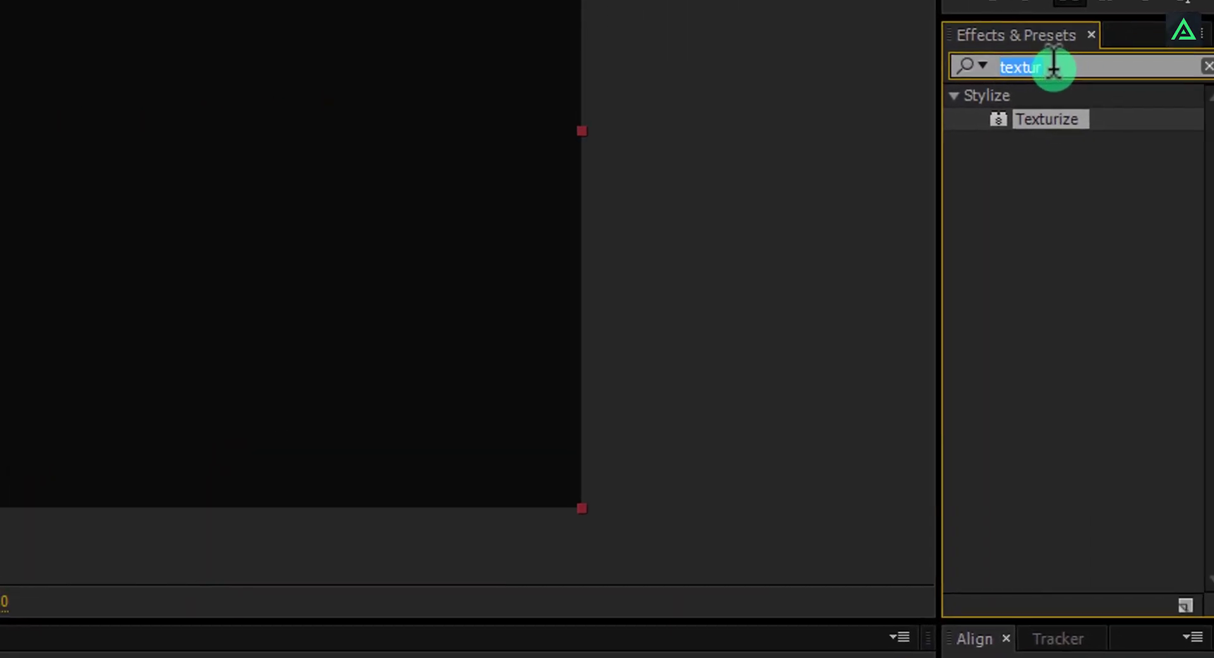
text(sn)
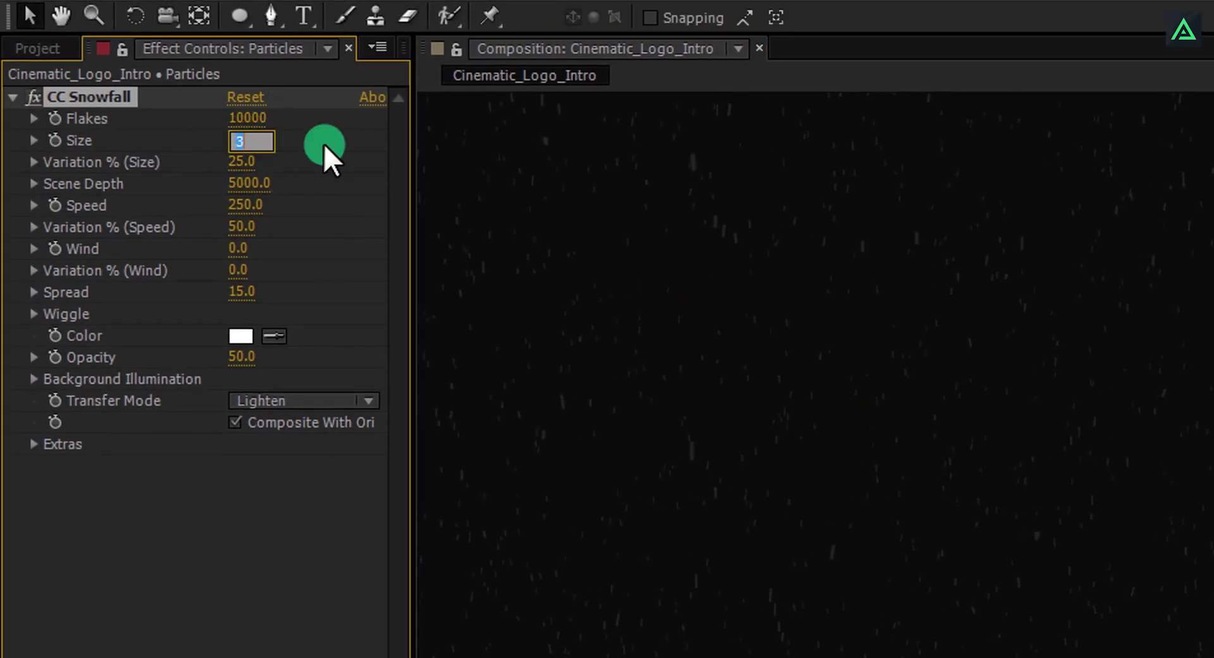
text(15)
key(Return)
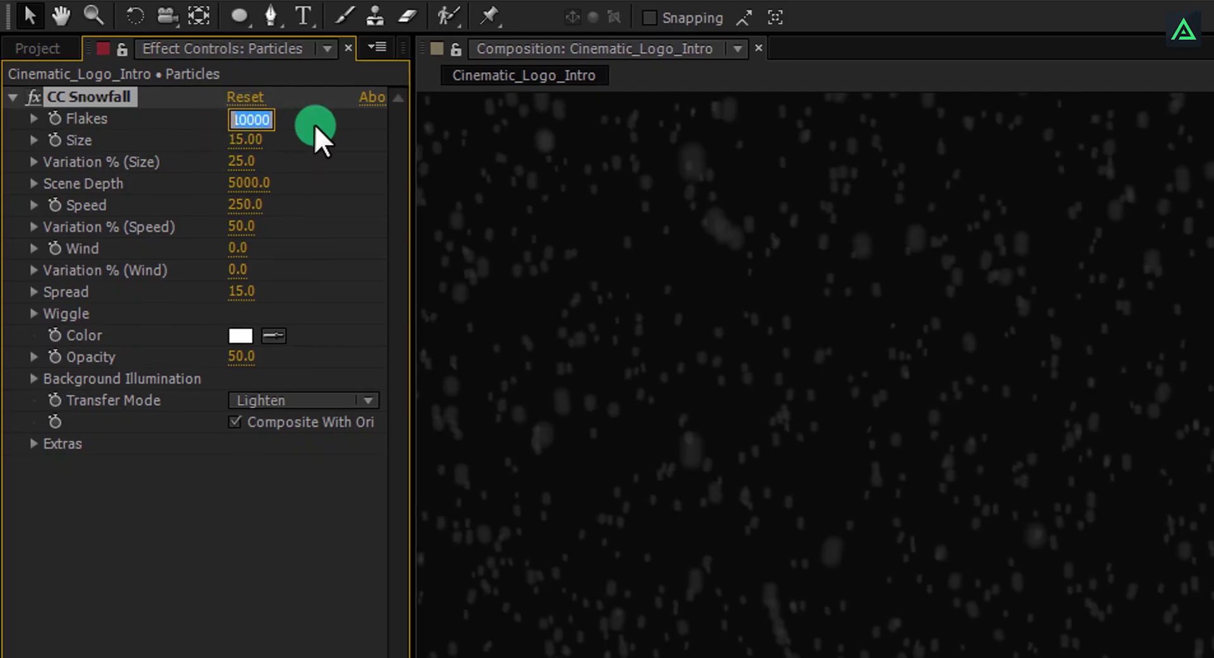
text(200)
key(Return)
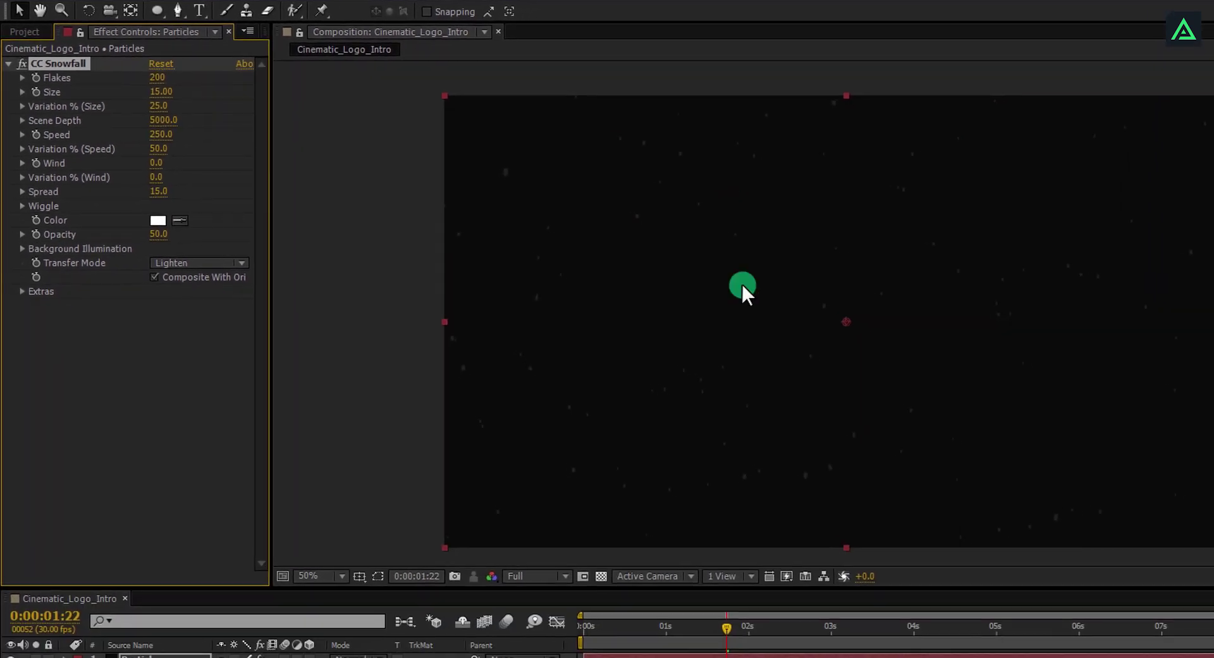
click(635, 627)
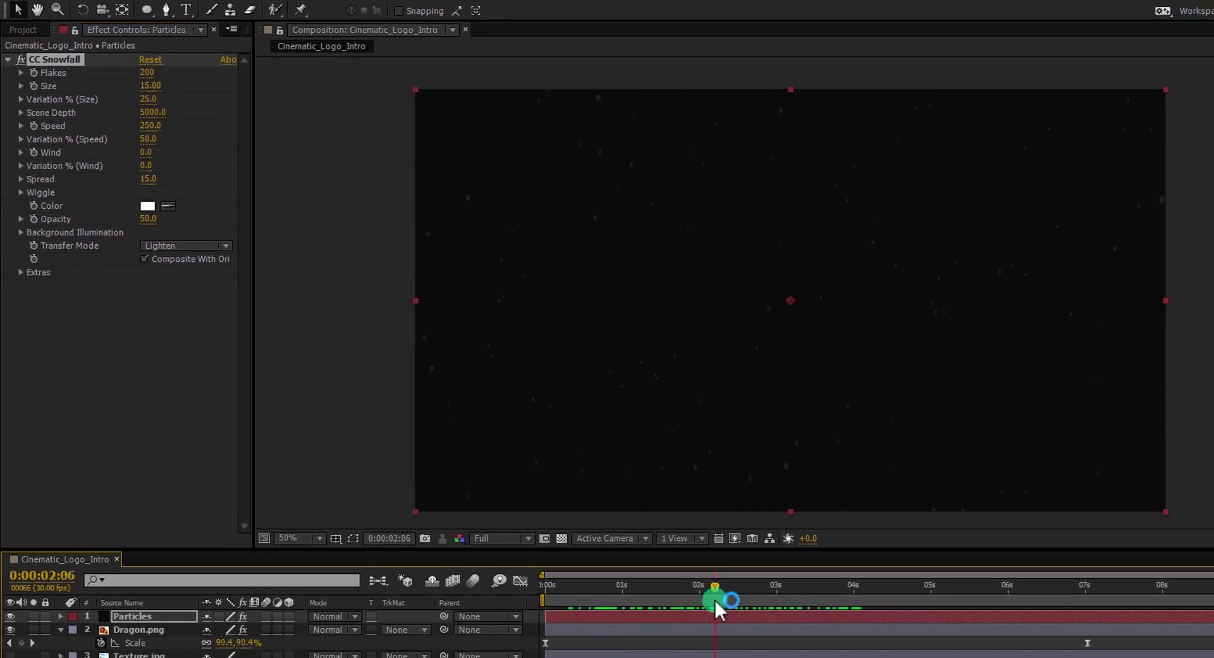
Set the CC Snowfall flake colour to a bright saturated orange.
click(145, 206)
drag(560, 405, 554, 419)
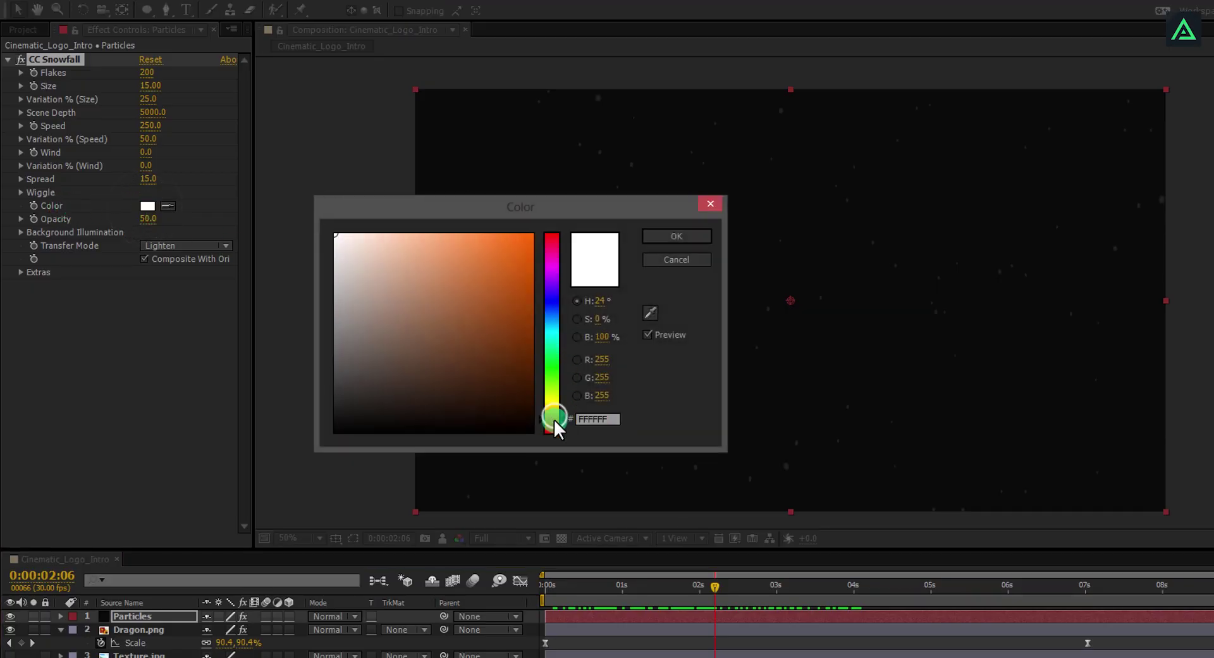
drag(523, 260, 538, 238)
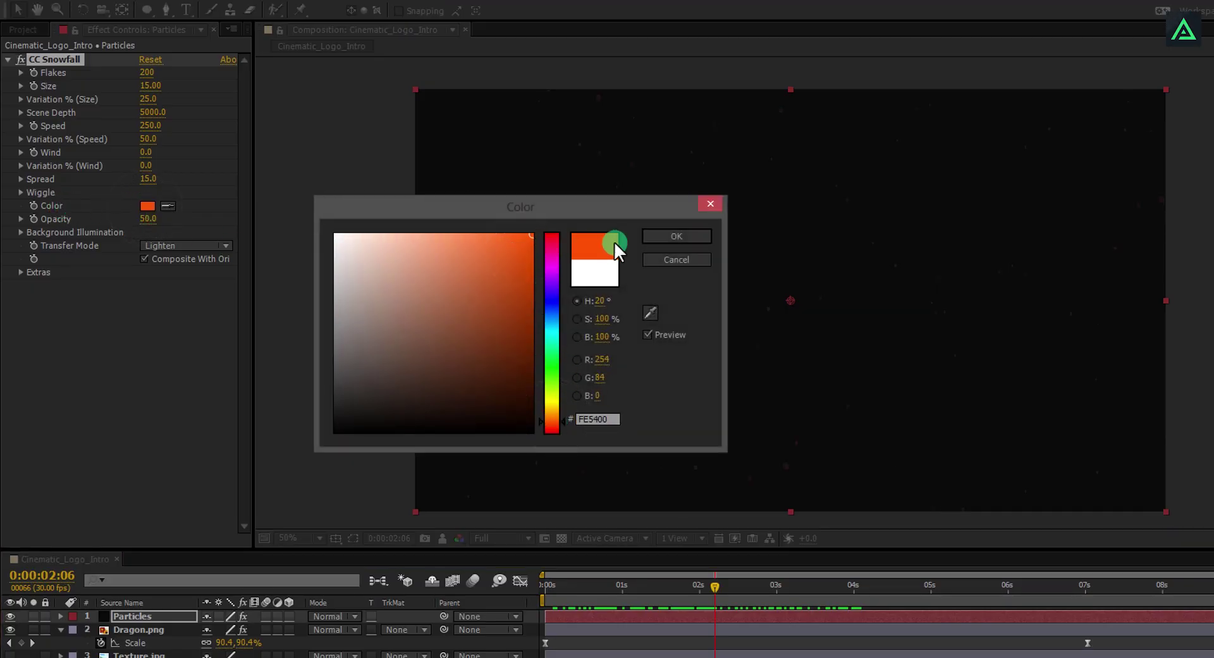
click(671, 236)
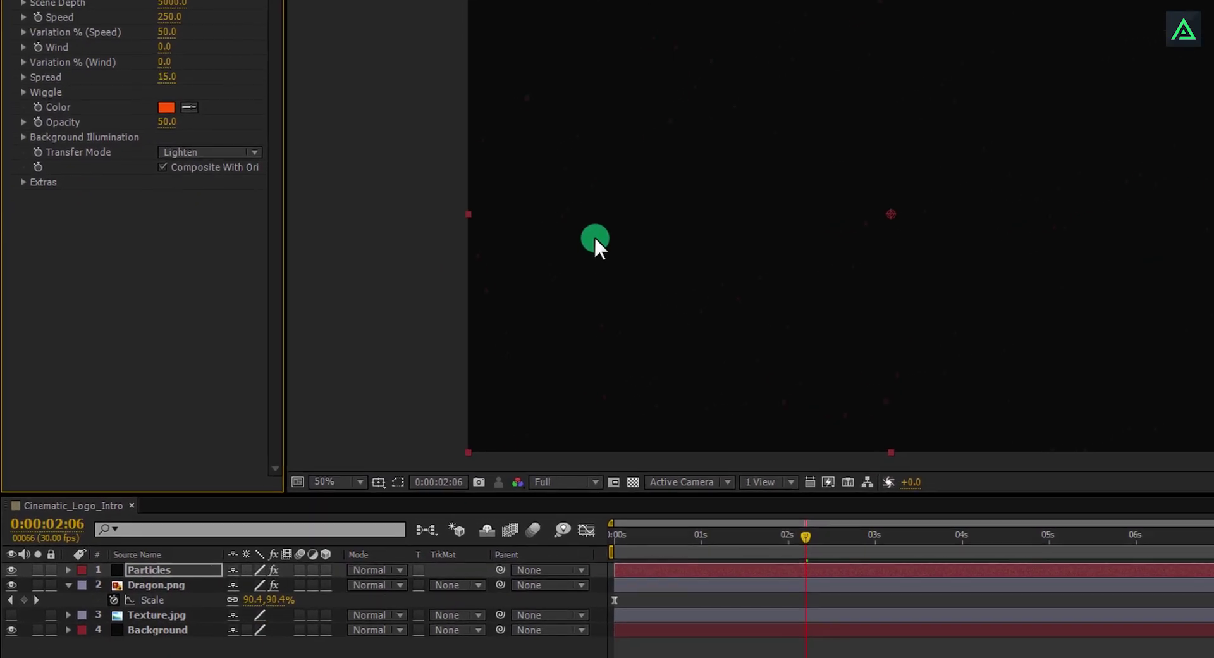
Set the Particles layer's blending mode to Lighten.
click(148, 569)
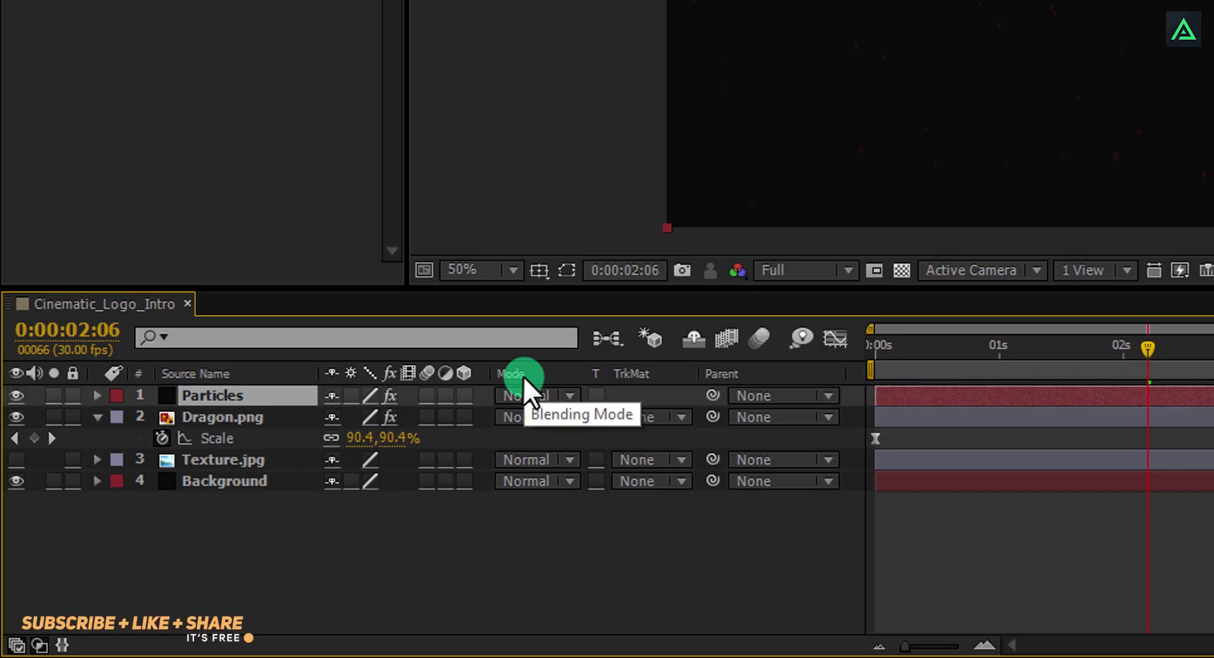
key(F4)
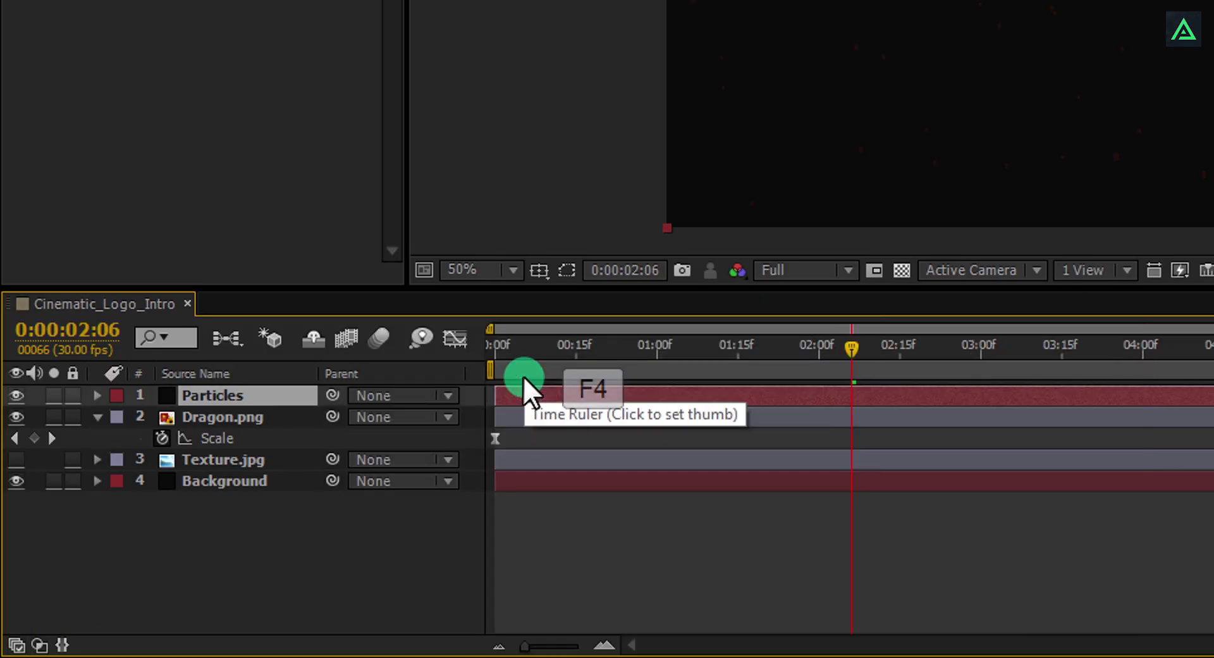
key(F4)
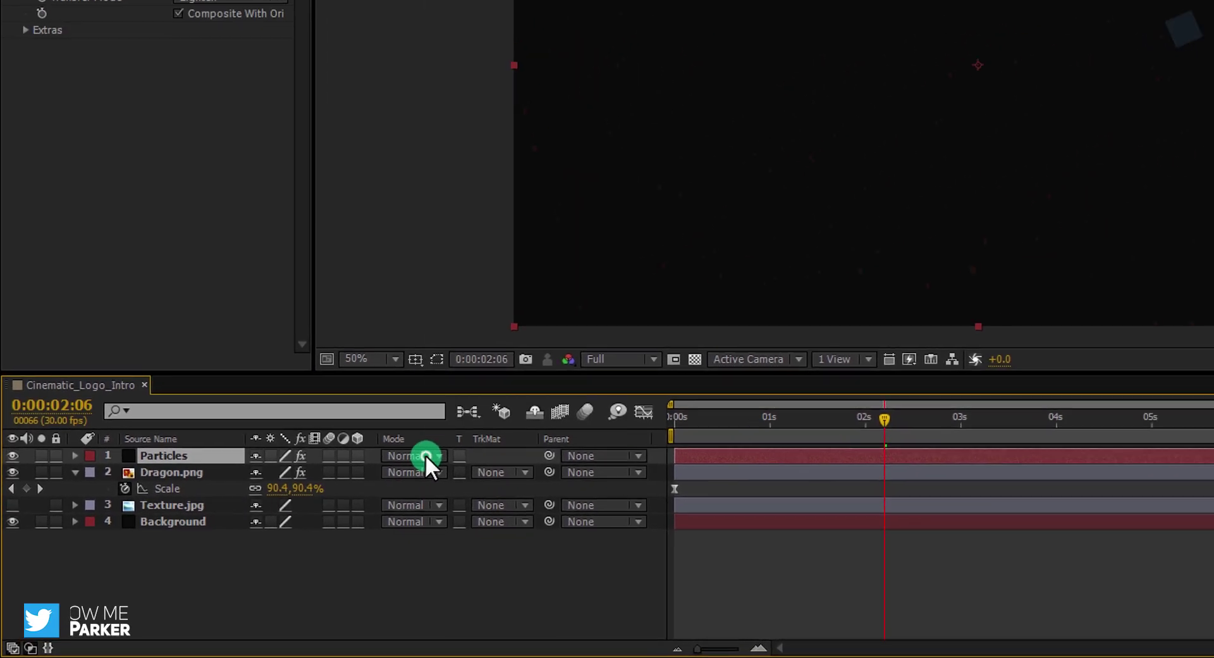
click(485, 421)
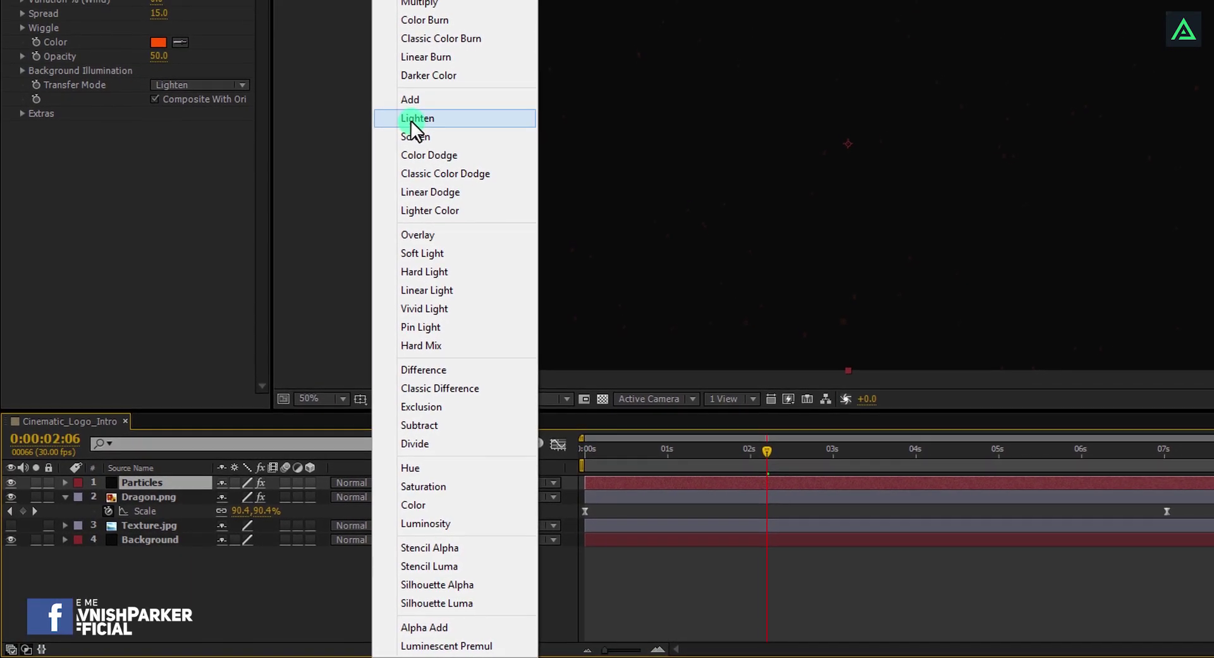
click(425, 102)
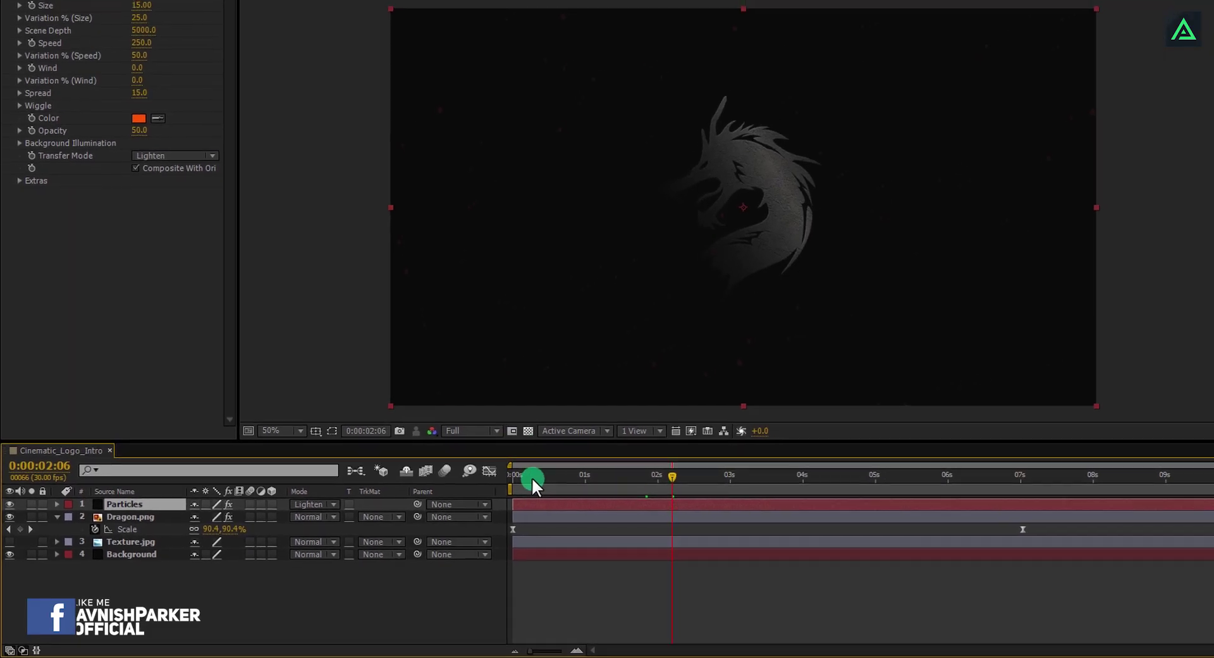
drag(573, 455, 712, 452)
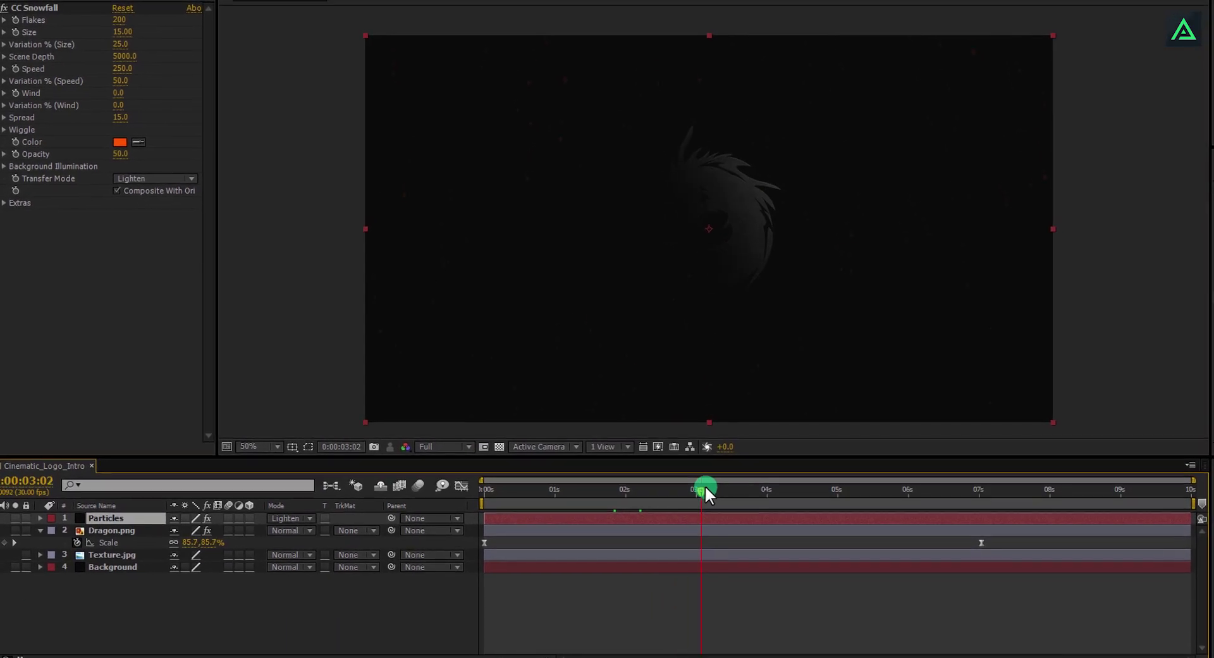